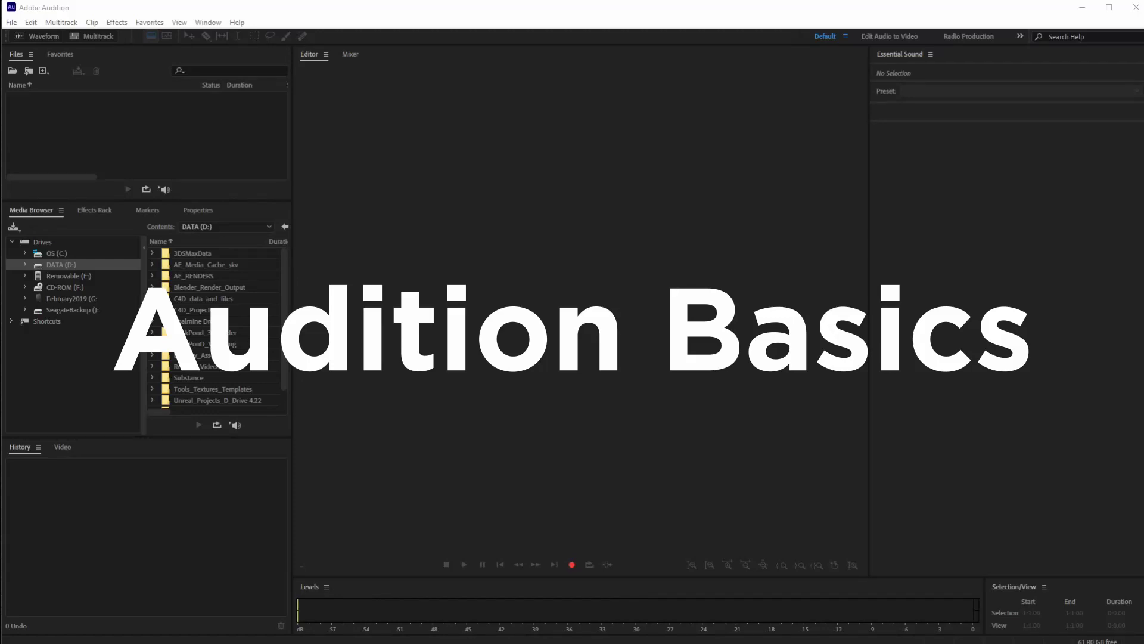
click(108, 10)
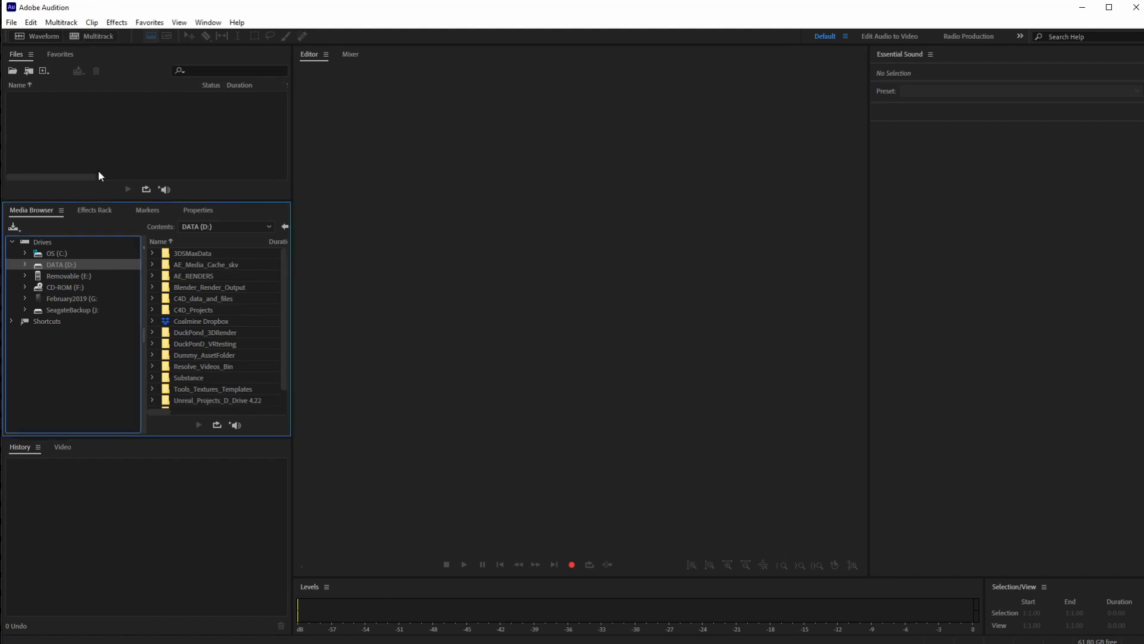
click(112, 146)
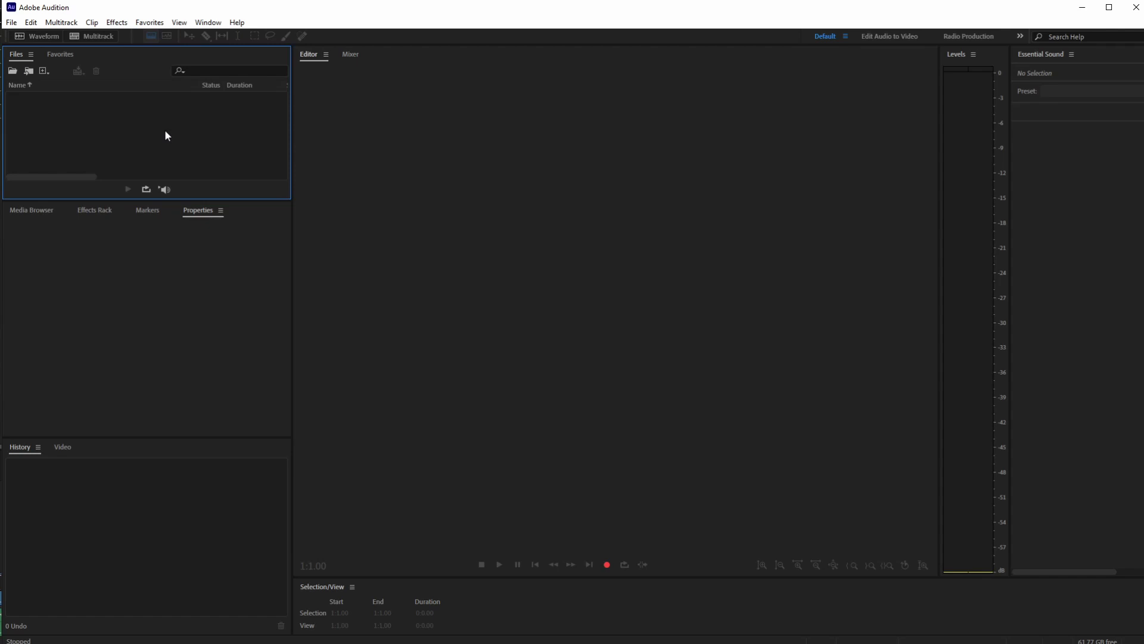
Open the Audio Hardware preferences and move the dialog slightly higher
click(10, 24)
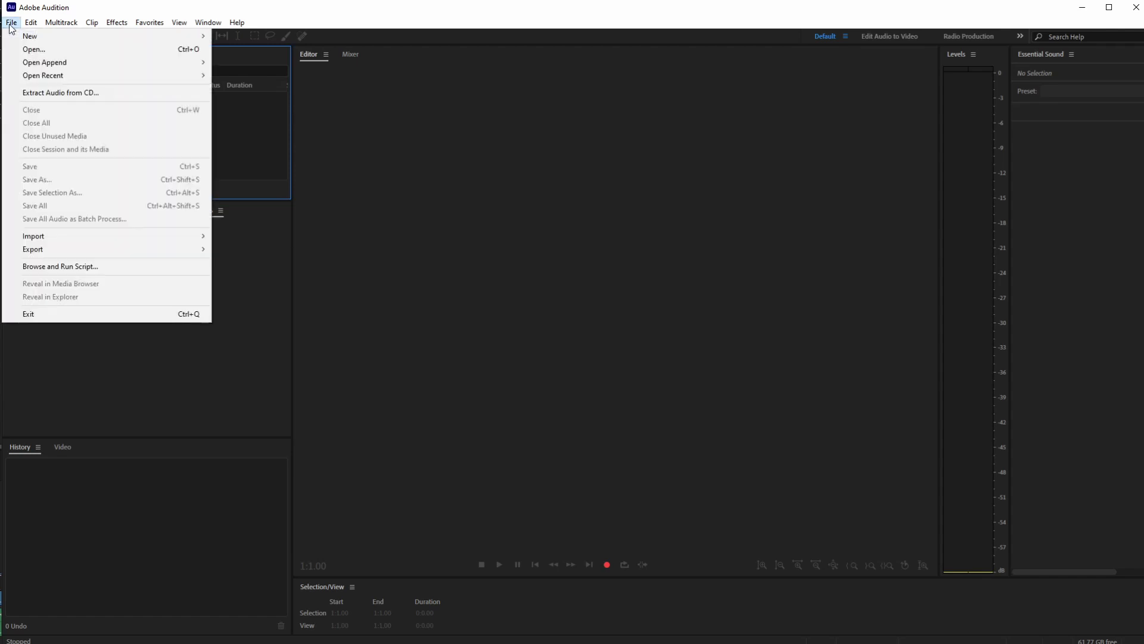
mouse_move(25, 23)
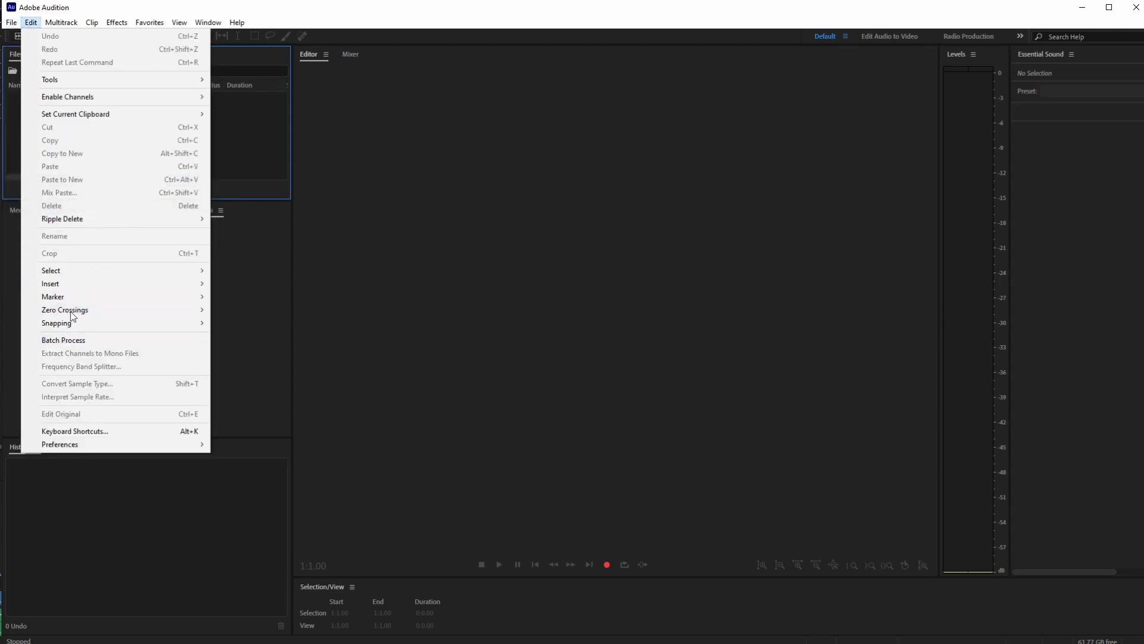
click(32, 23)
click(32, 24)
mouse_move(68, 442)
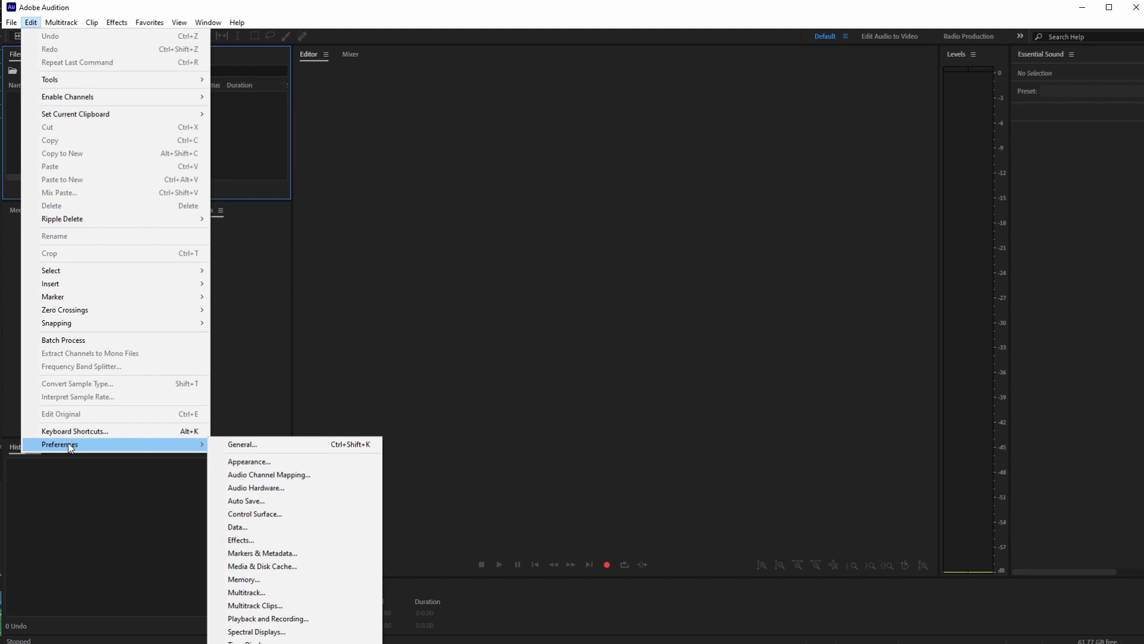
click(272, 489)
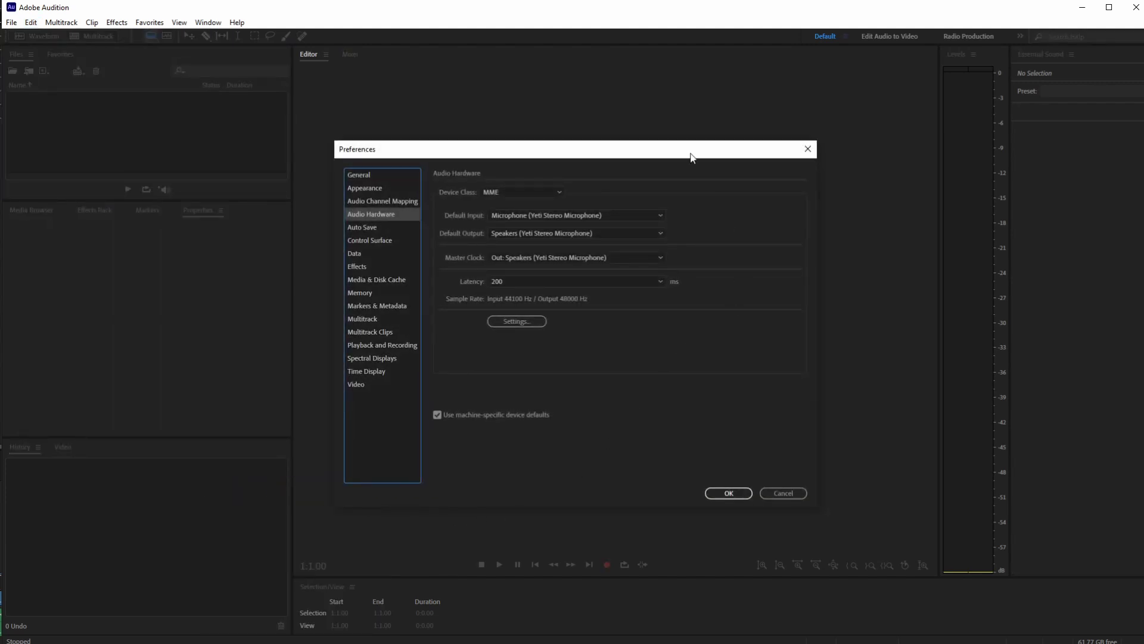
drag(690, 153, 684, 119)
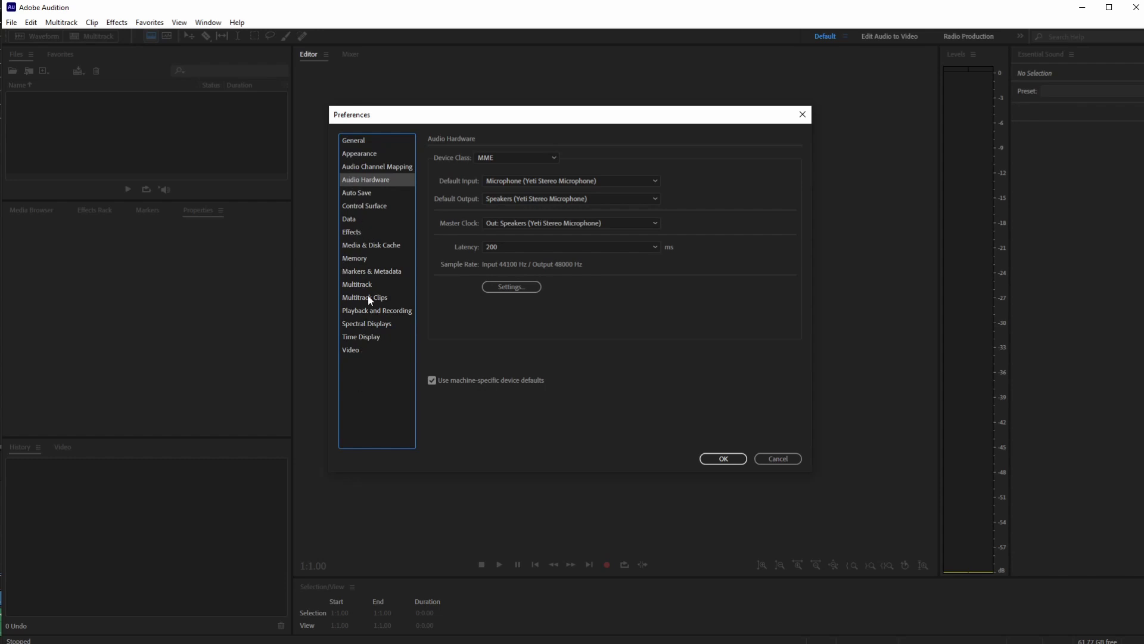
Review the available default input and default output devices in the Audio Hardware preferences
click(532, 182)
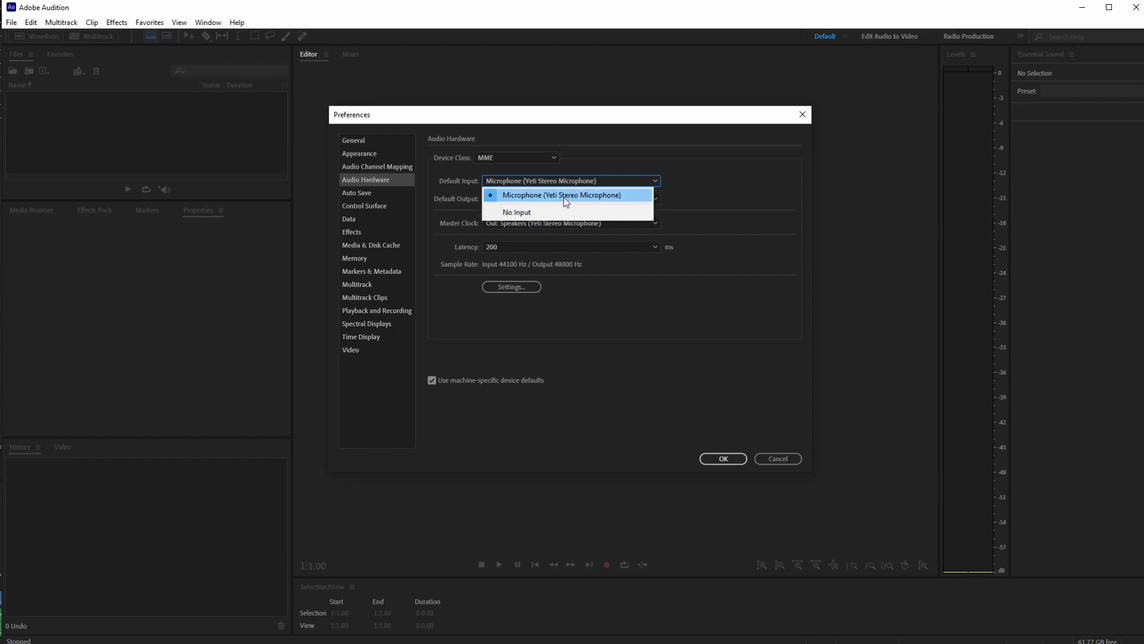
click(457, 182)
click(489, 199)
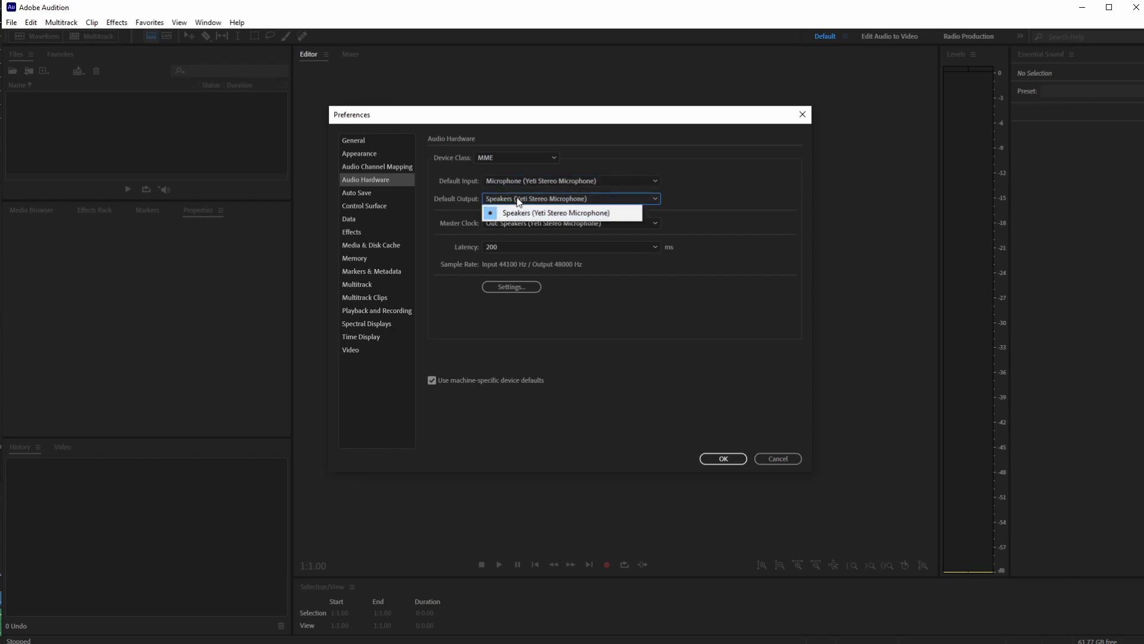
click(463, 198)
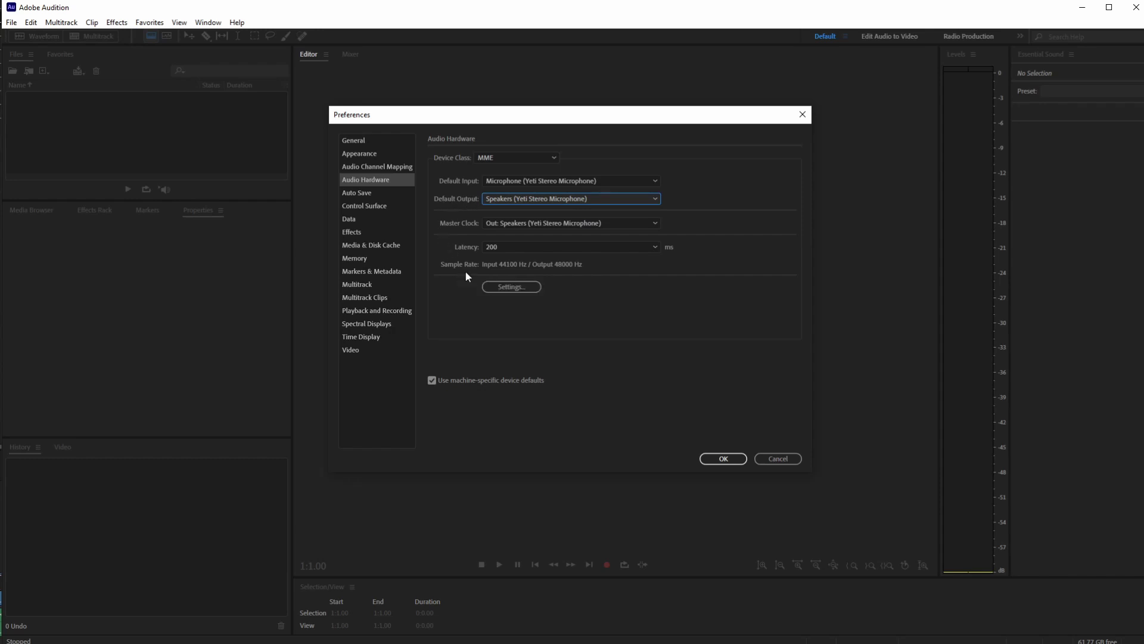
Check the device channel choices for the mono input channel in Audio Channel Mapping and accept the preferences
click(377, 168)
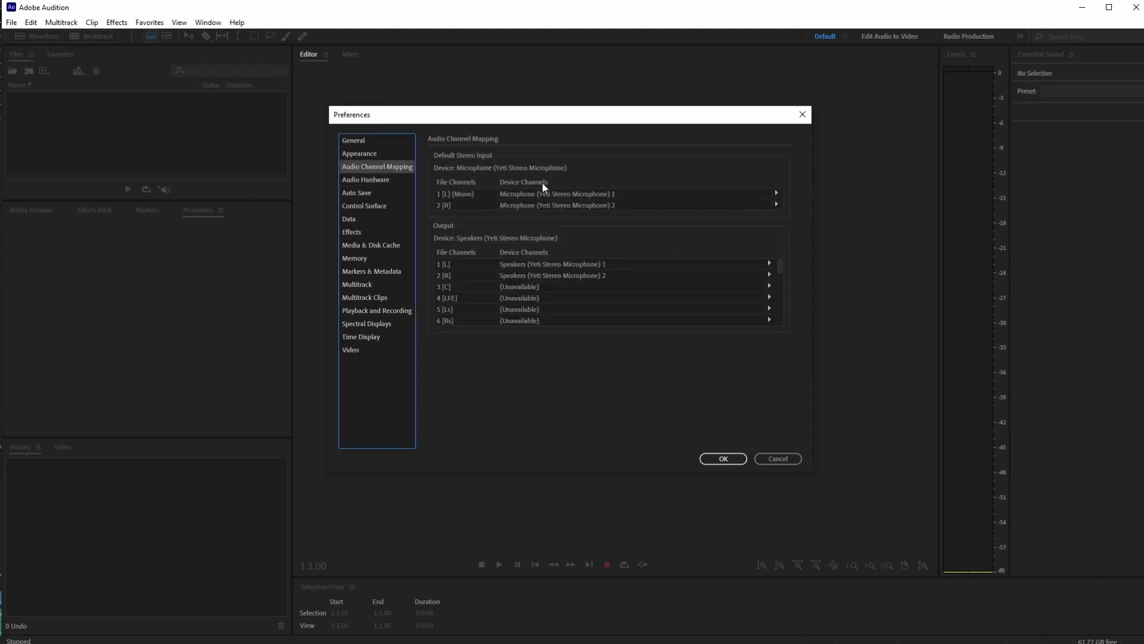
click(777, 193)
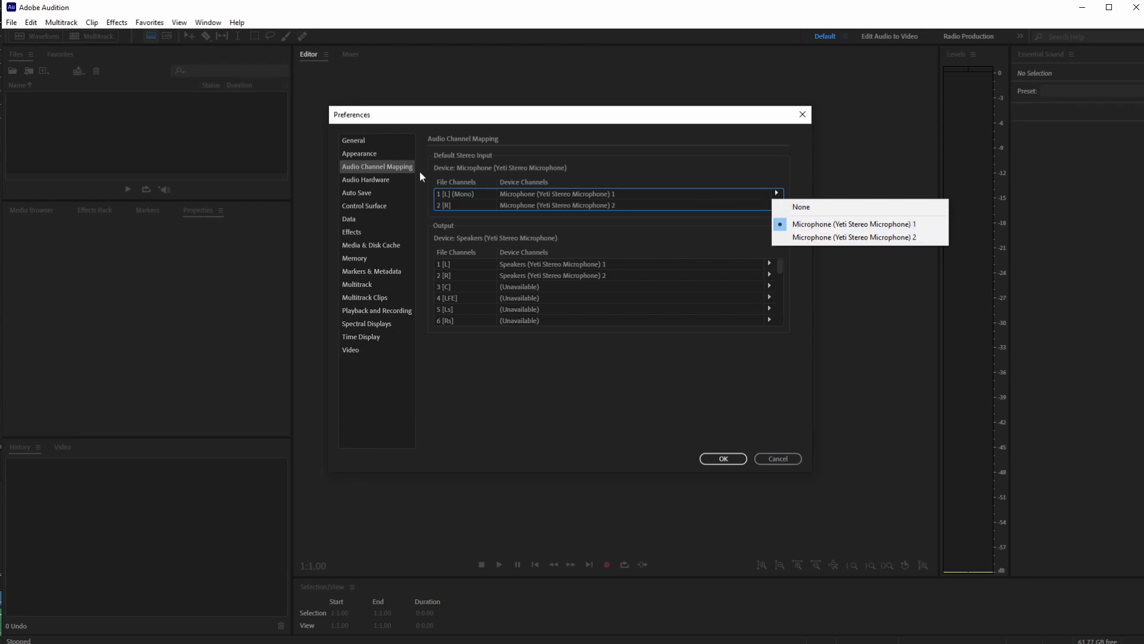
click(472, 197)
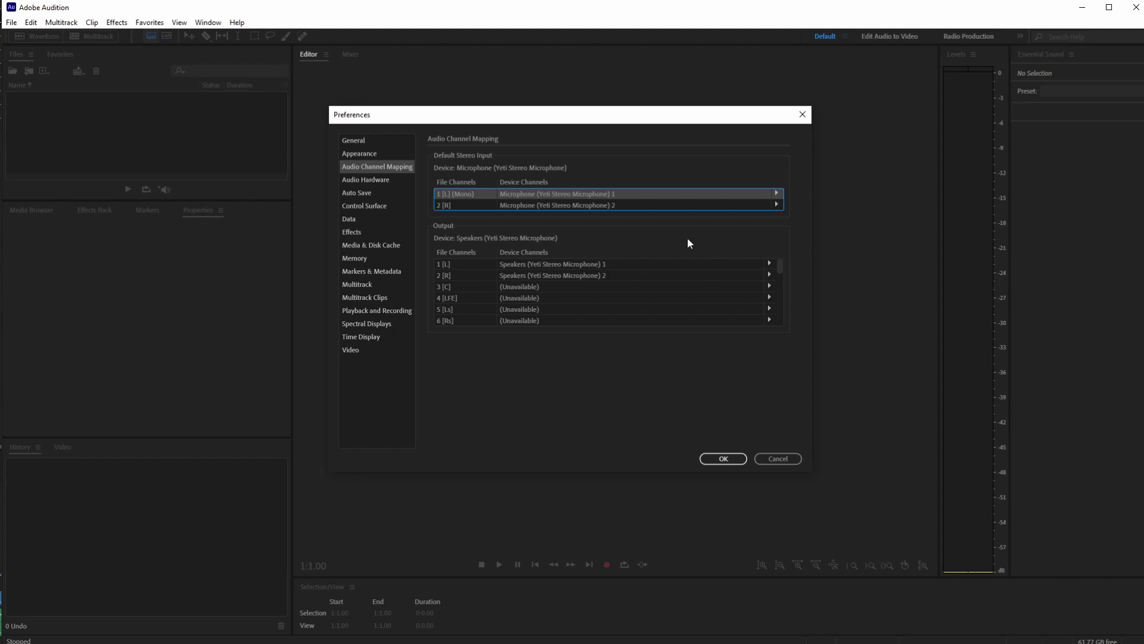
click(722, 459)
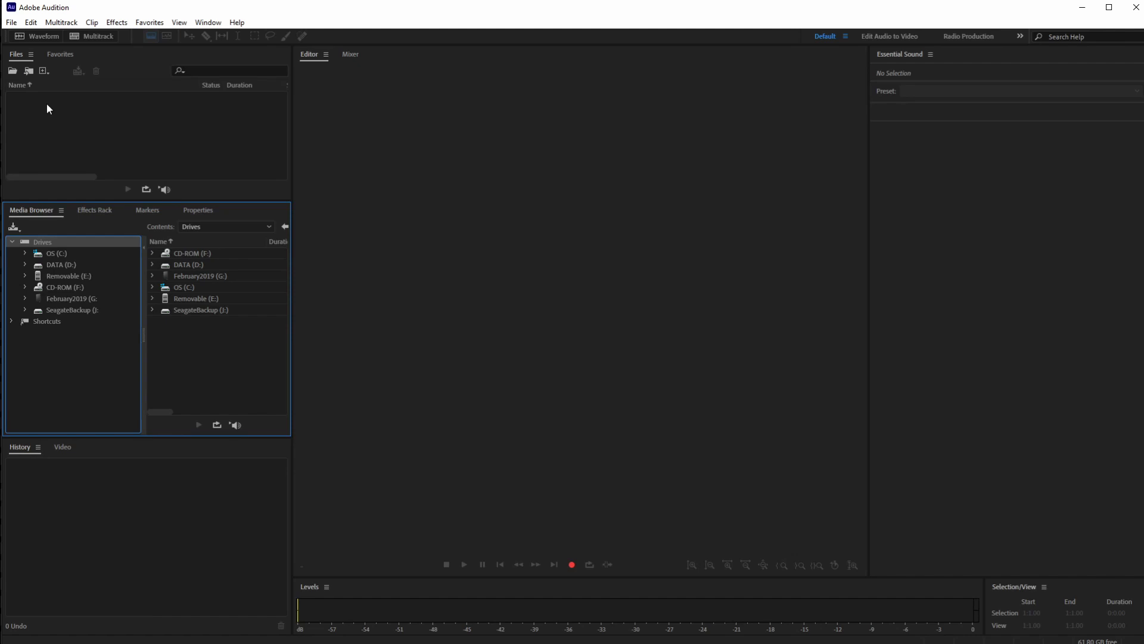
Start a new audio file named Take-01 with a sample rate of 48000 Hz
click(15, 24)
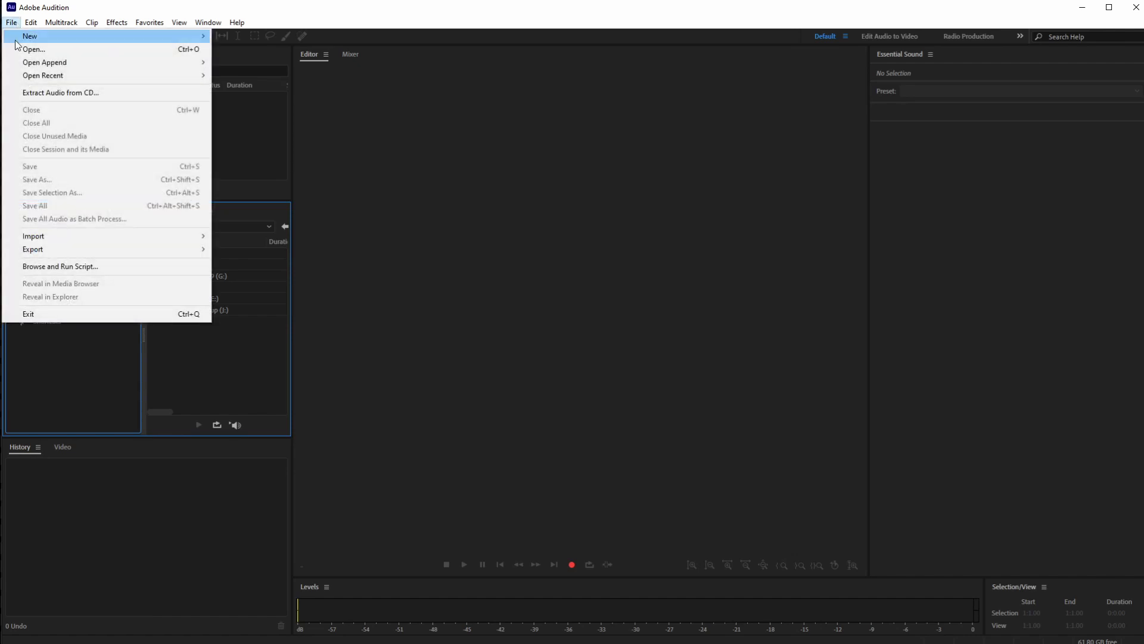
mouse_move(47, 27)
mouse_move(12, 24)
mouse_move(151, 40)
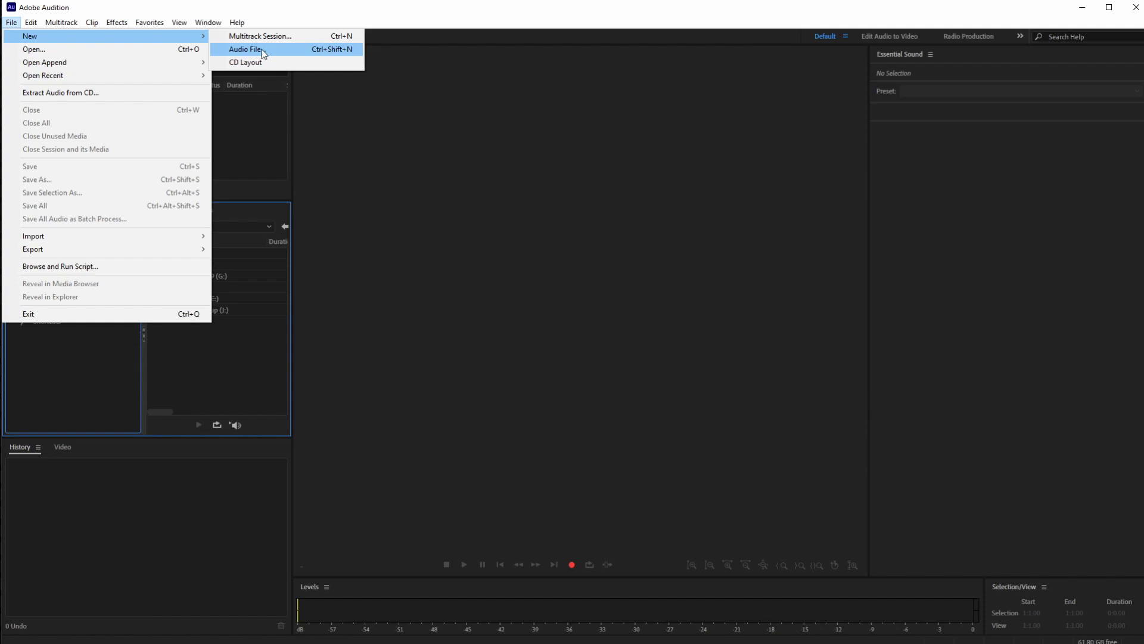
click(263, 51)
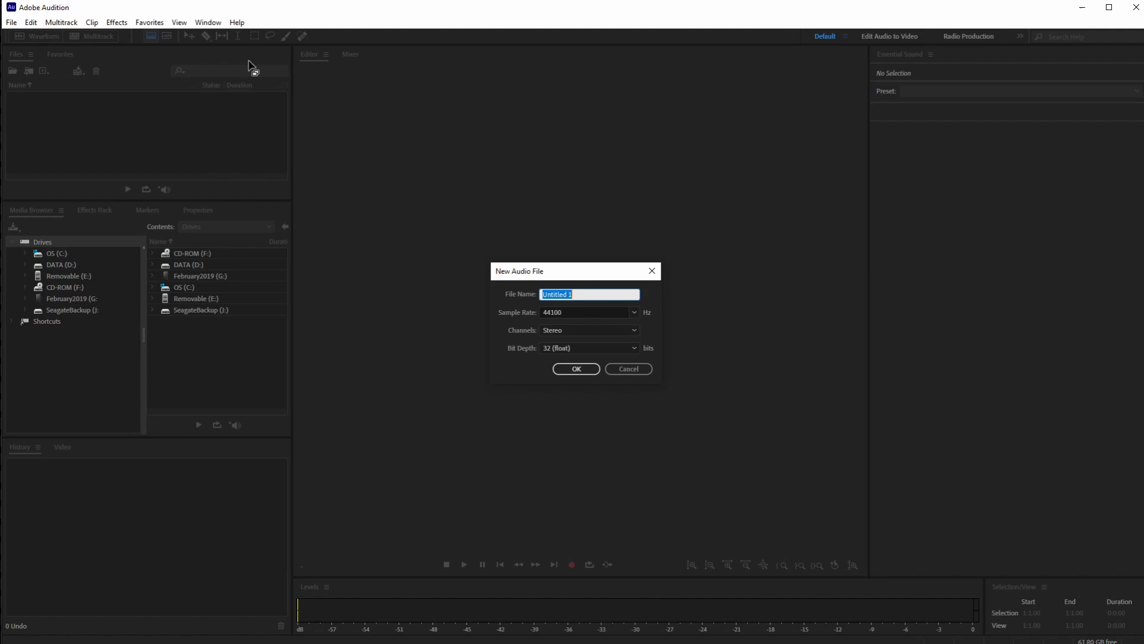
text(Take-01)
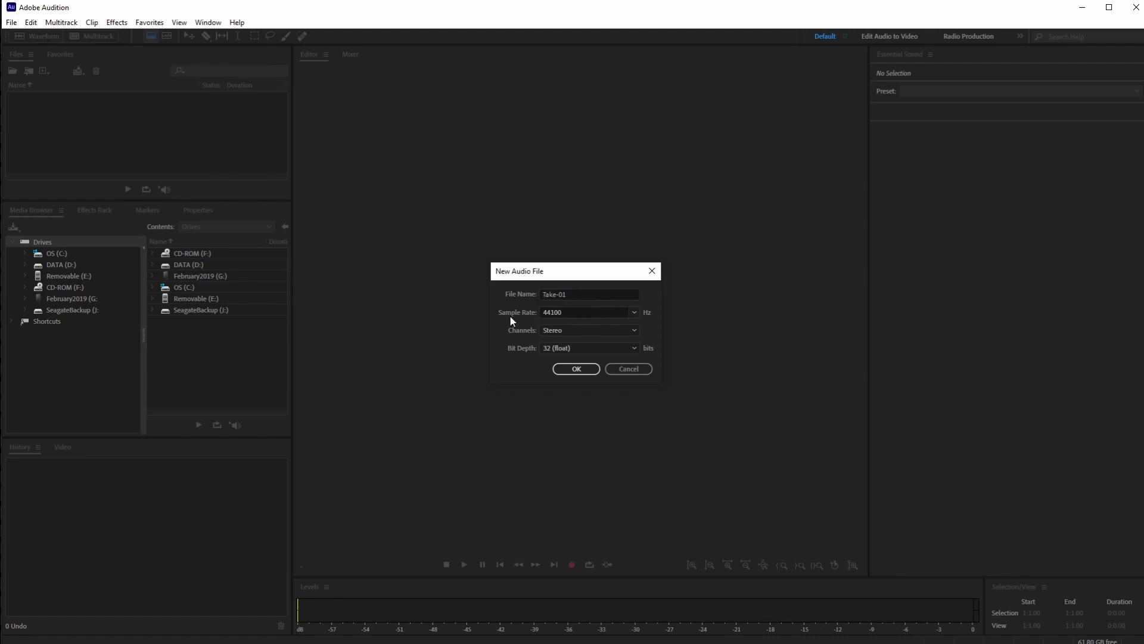
click(635, 312)
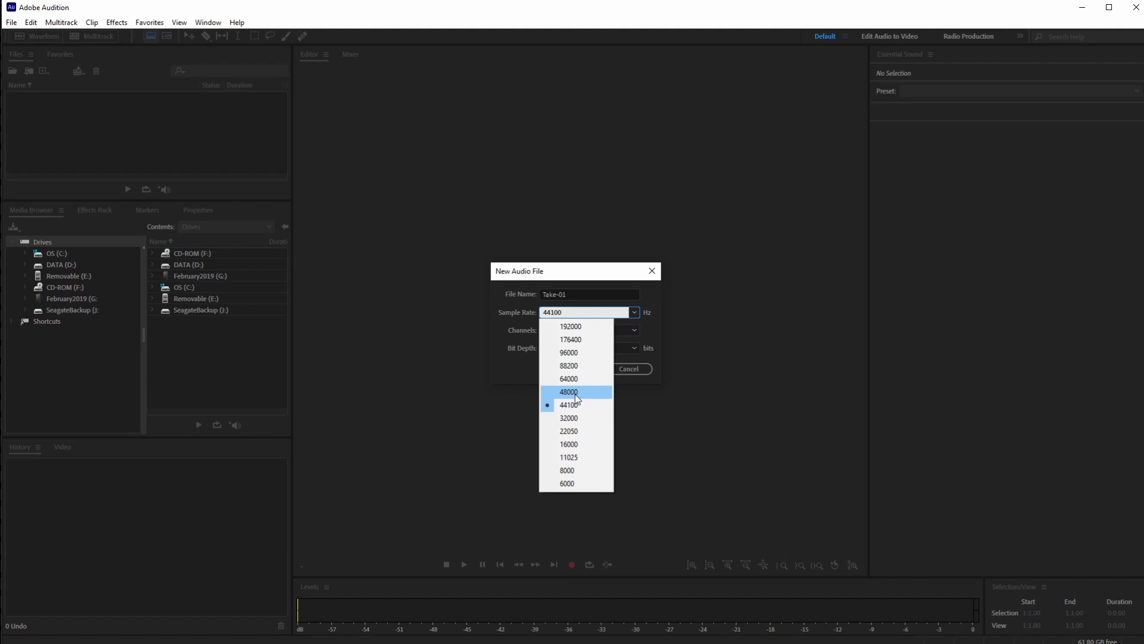
click(573, 393)
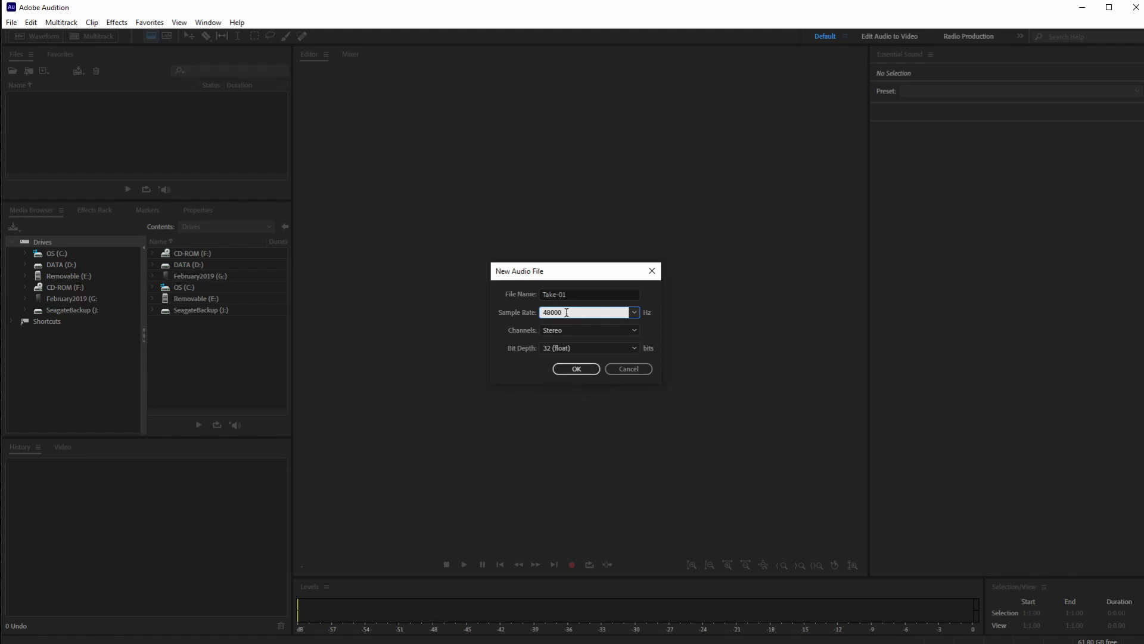
Review the bit depth and sample rate choices for the new audio file without changing them
click(570, 352)
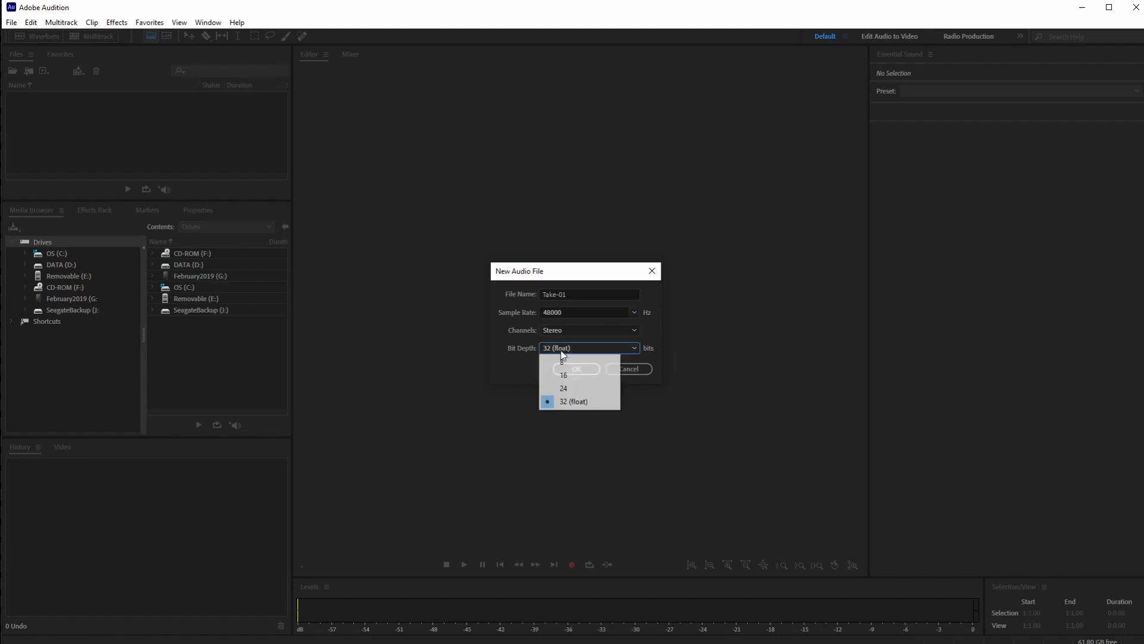
click(526, 351)
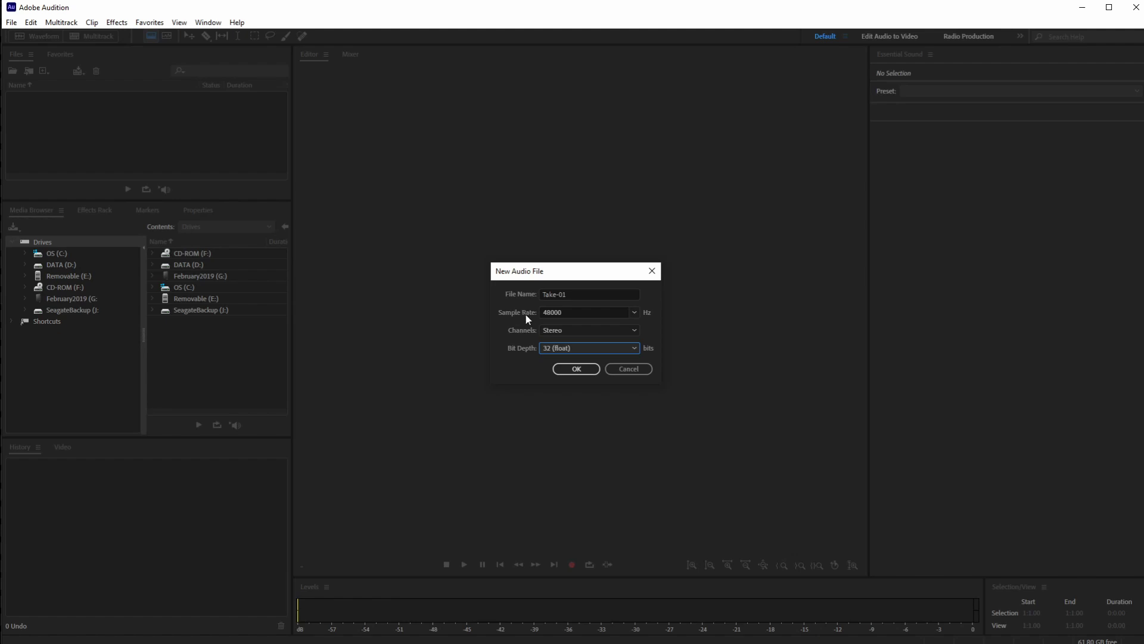
click(584, 313)
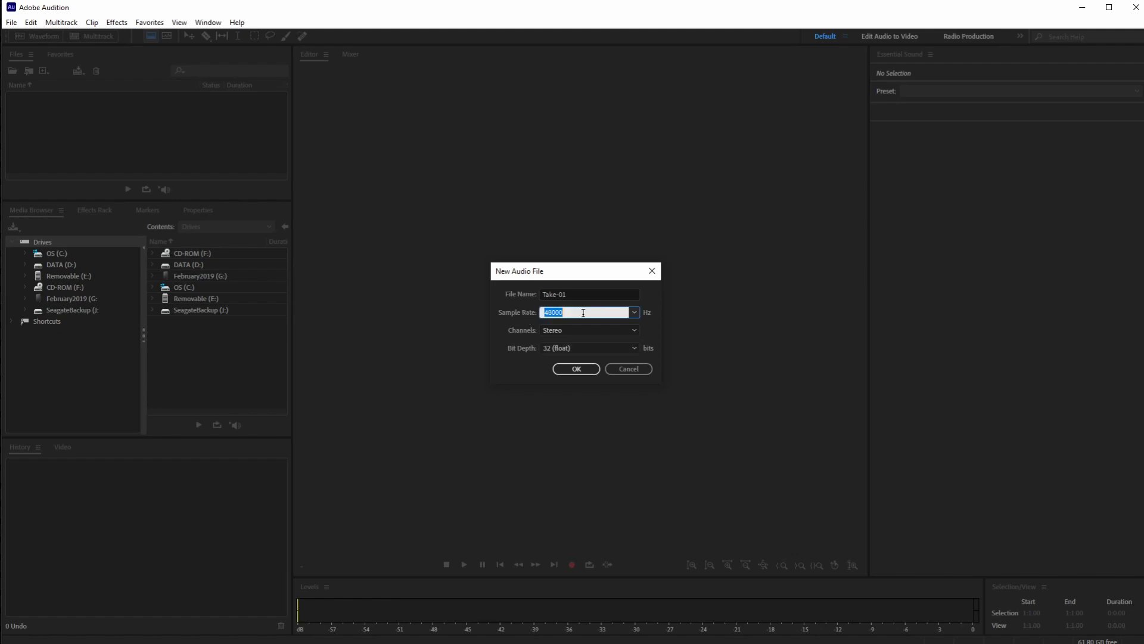
click(633, 313)
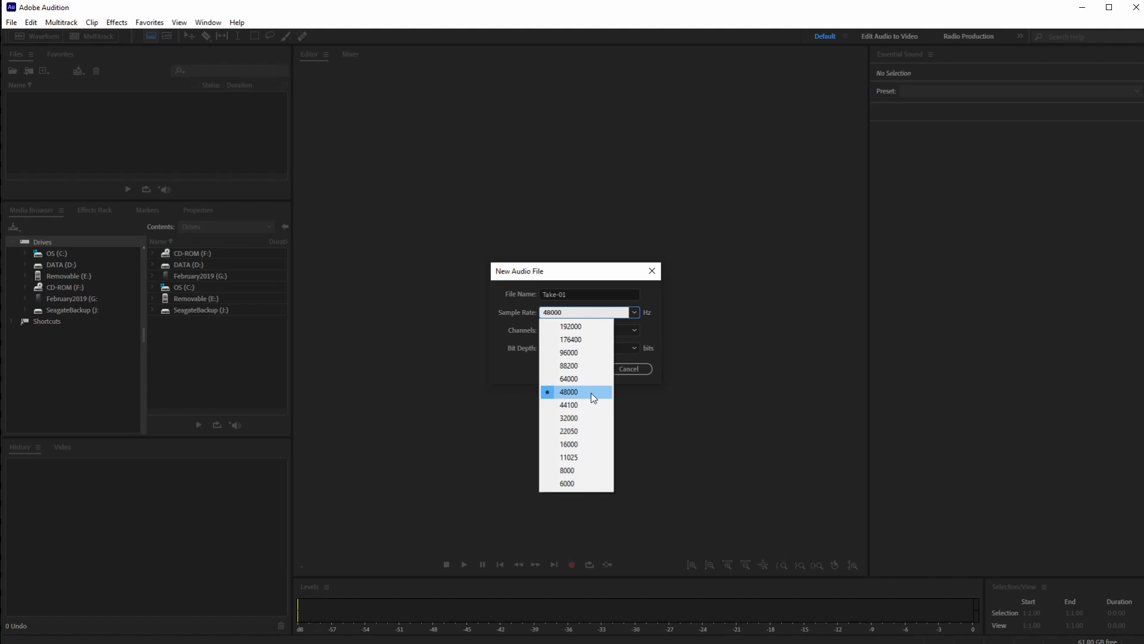
click(506, 361)
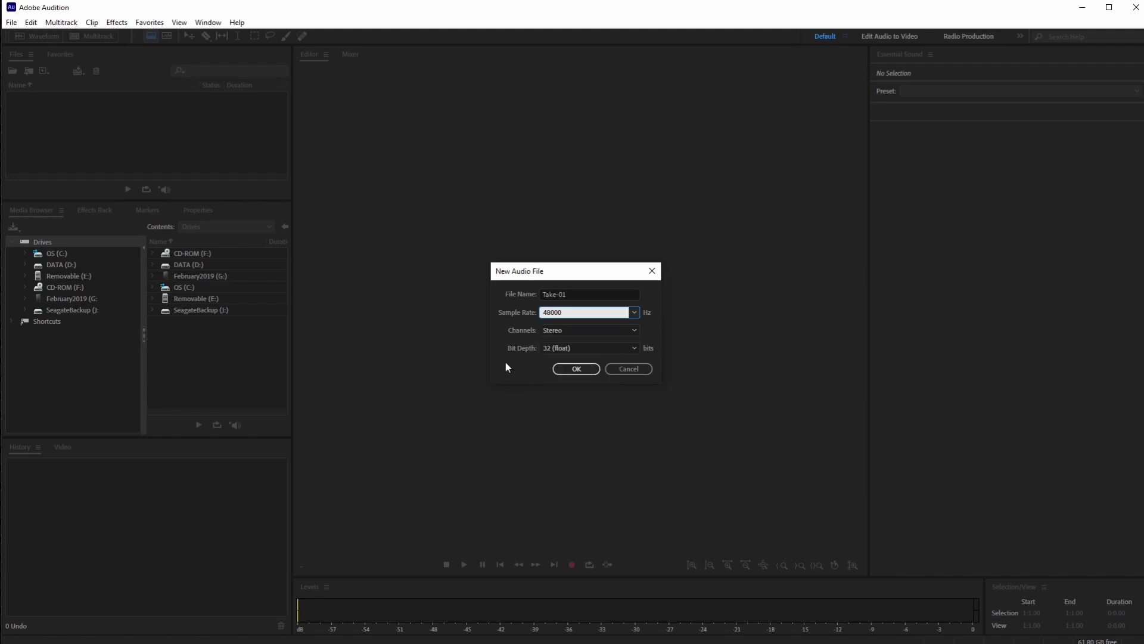
Set the new file's channels to Mono, keep the bit depth at 32 (float), and create the file
click(560, 331)
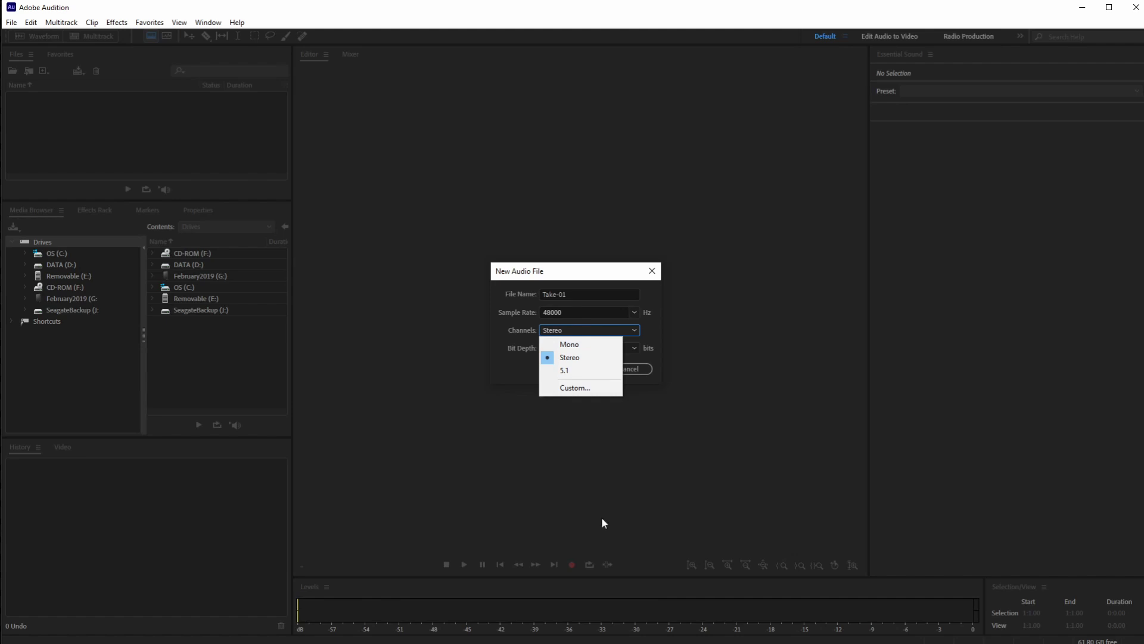
click(569, 345)
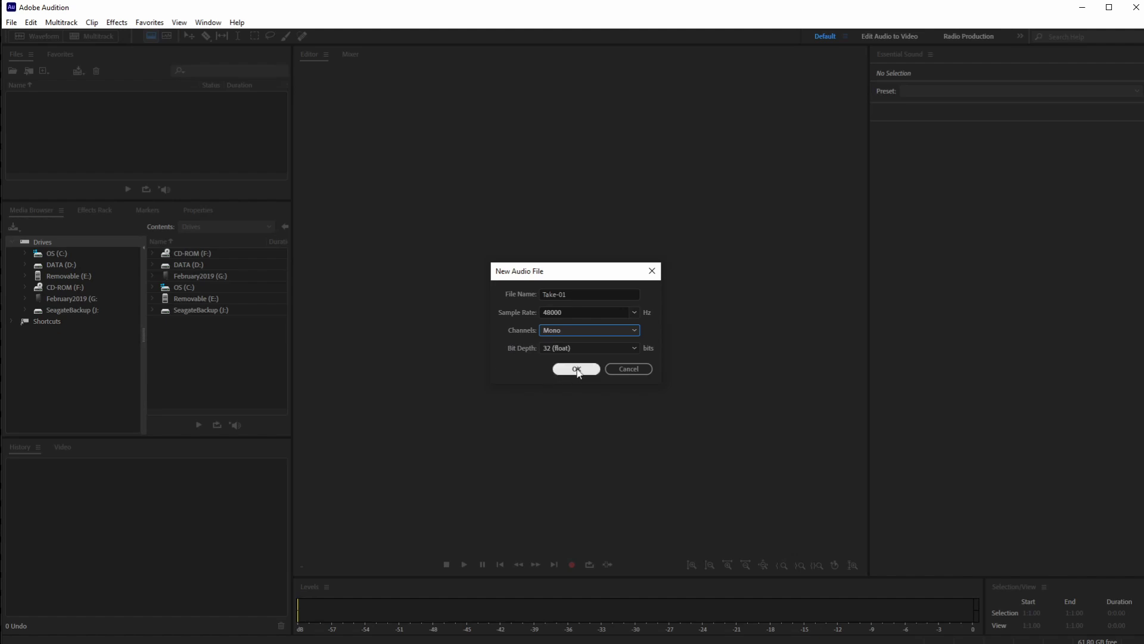
click(571, 349)
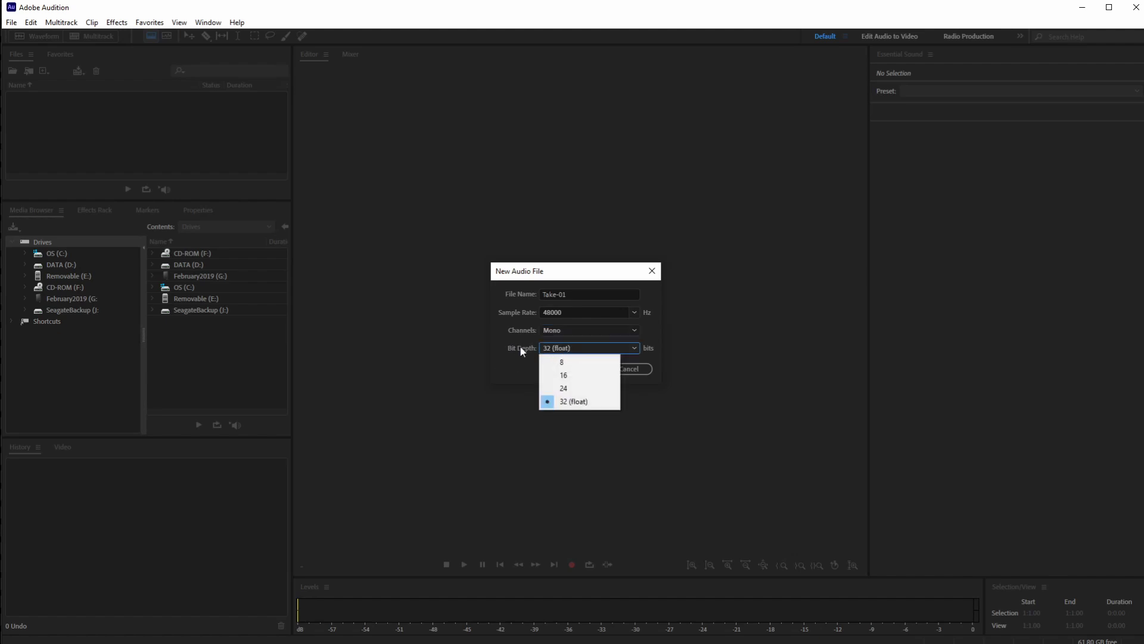
click(506, 348)
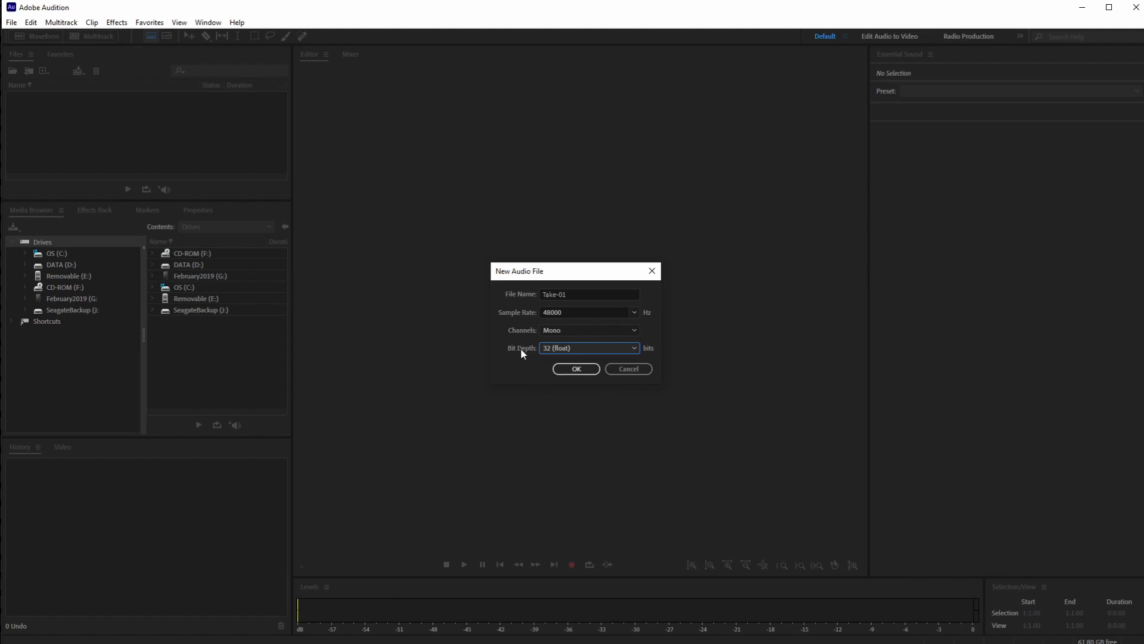
click(576, 350)
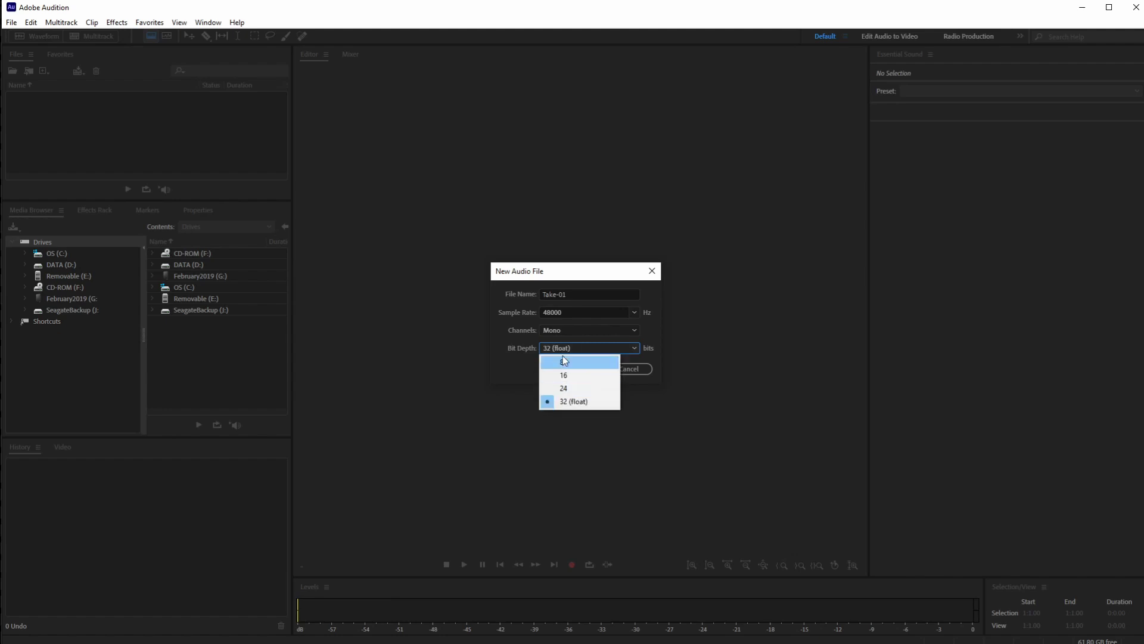
click(516, 356)
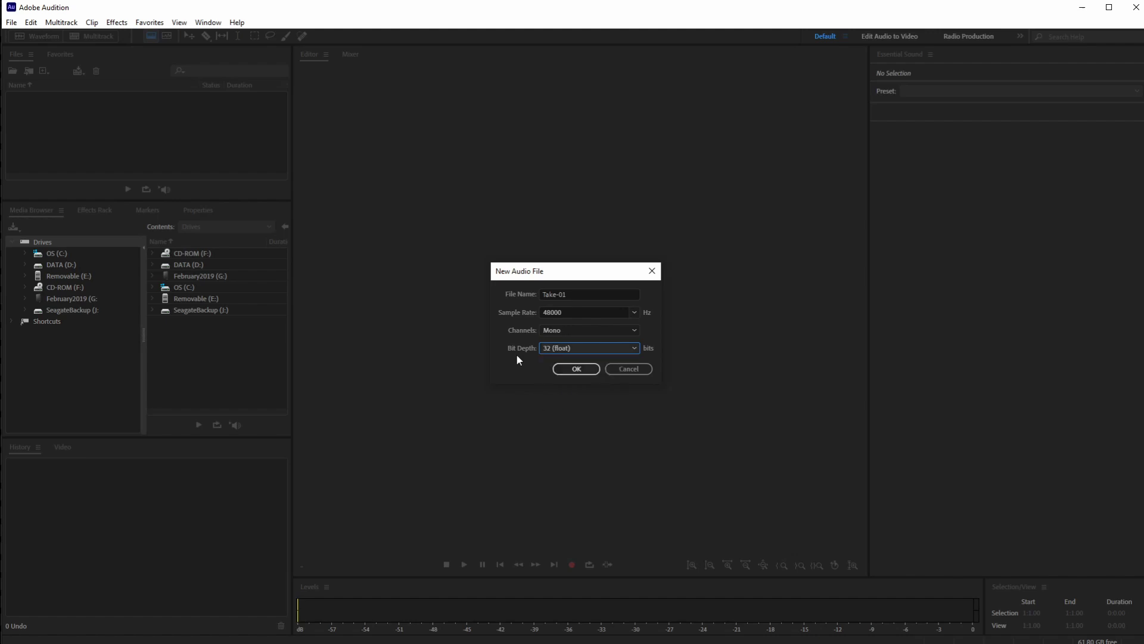
click(576, 369)
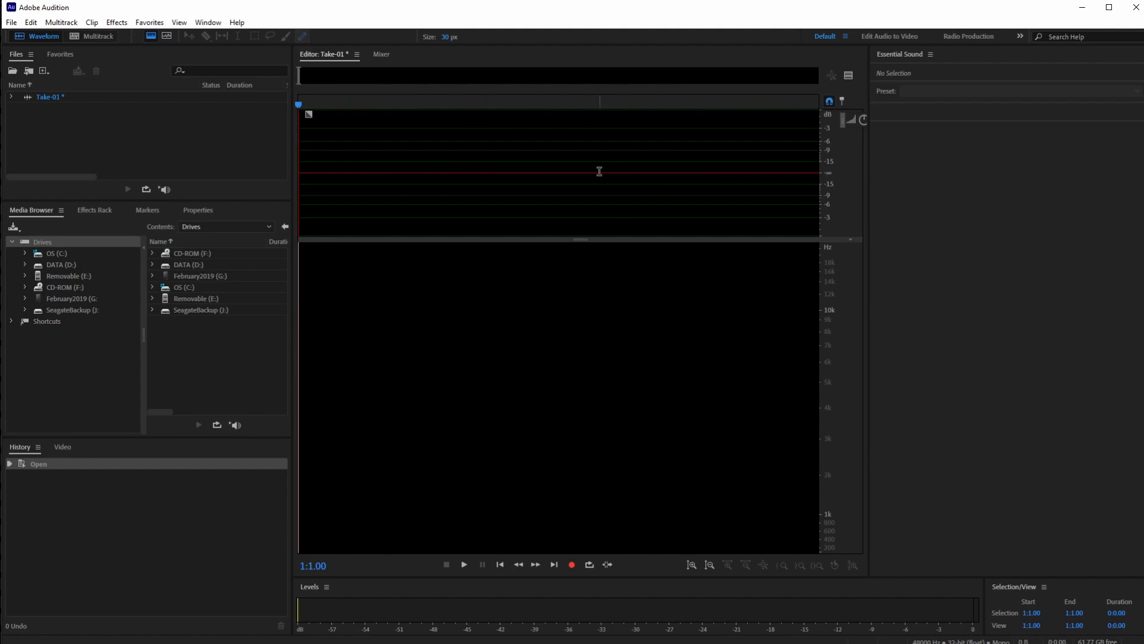
Enlarge the waveform display above the spectrogram and choose the MAT120-Demos folder on SeagateBackup (J:) as the save location
drag(585, 239, 587, 277)
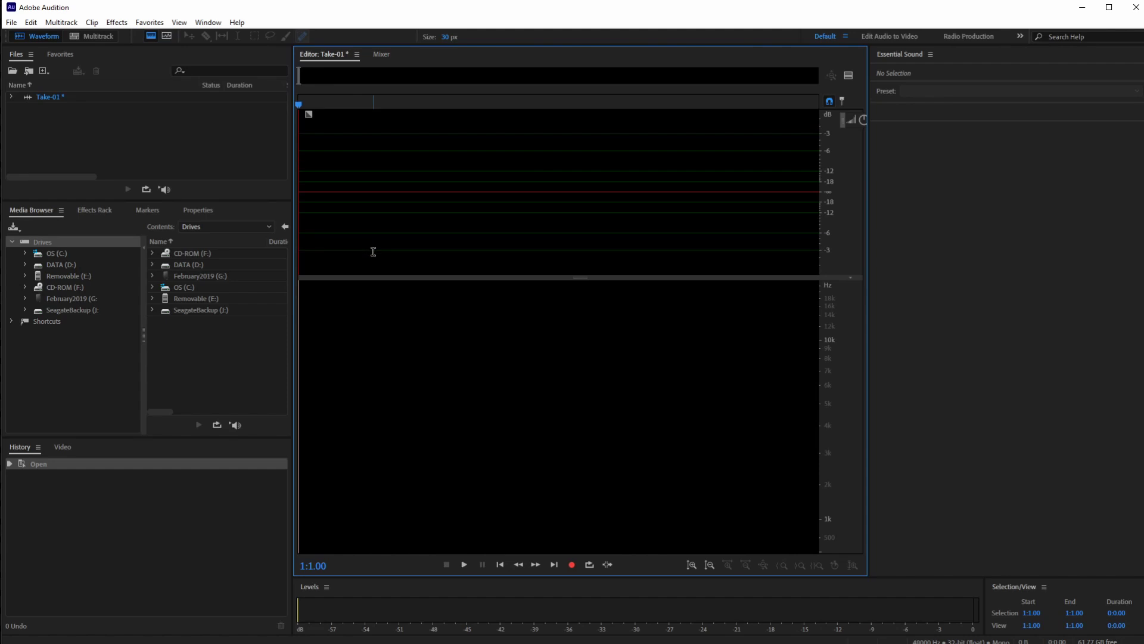
key(ctrl+s)
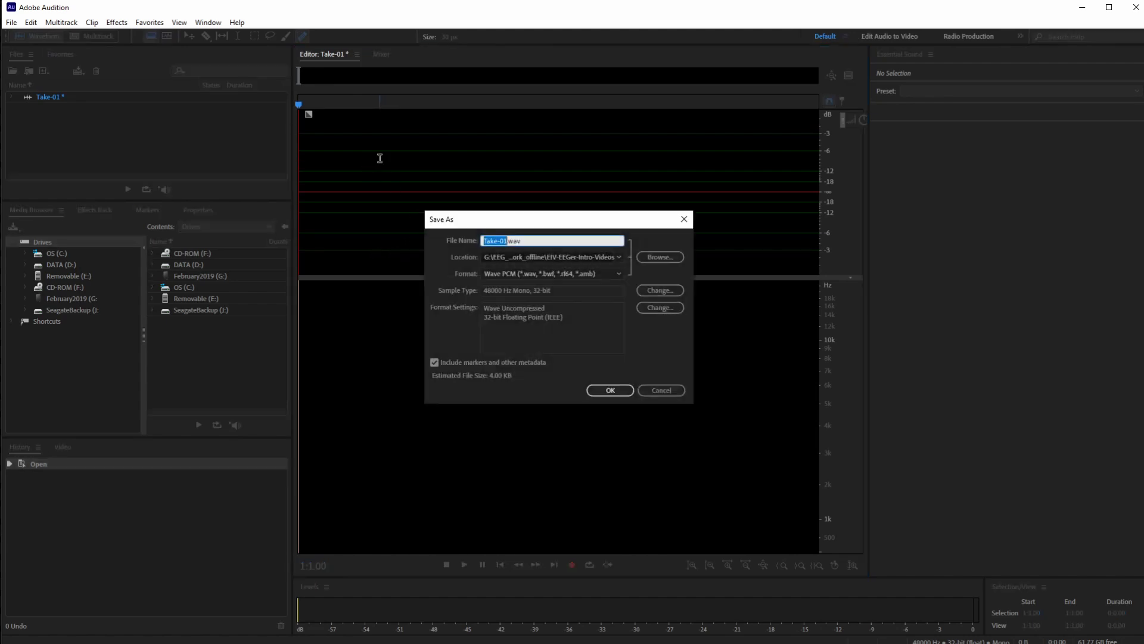
click(659, 257)
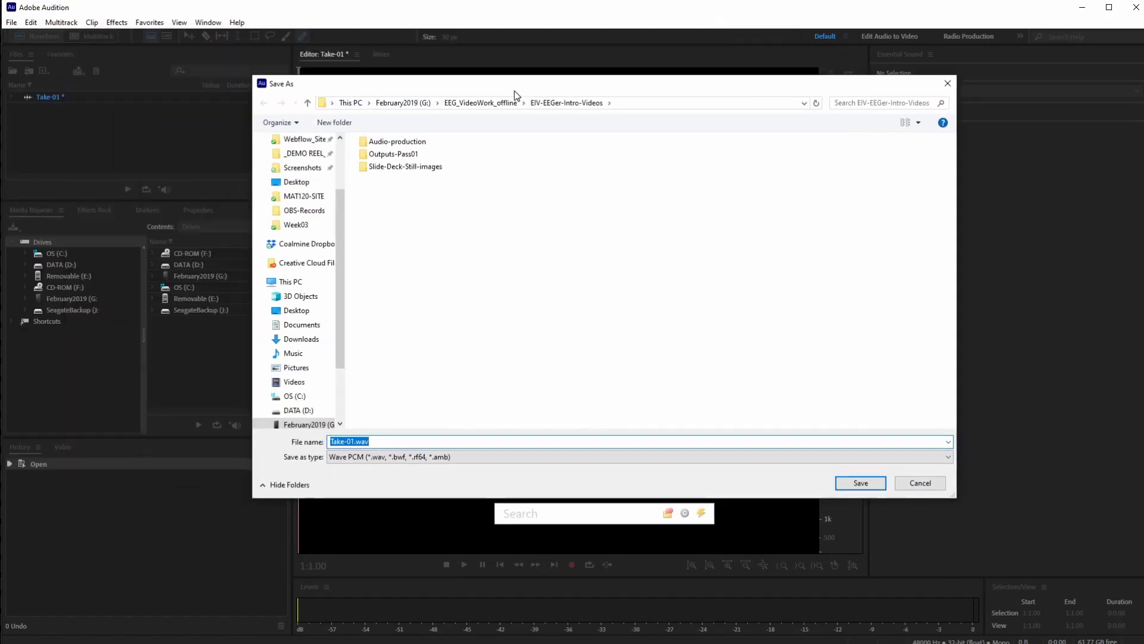
scroll(292, 388, down, 2)
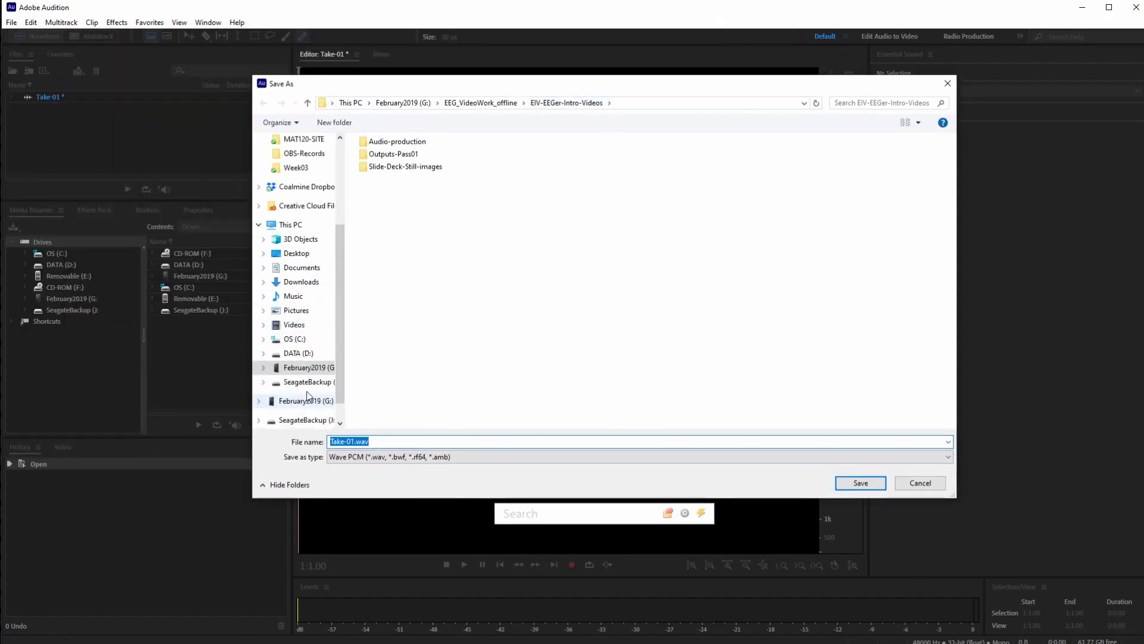
click(309, 383)
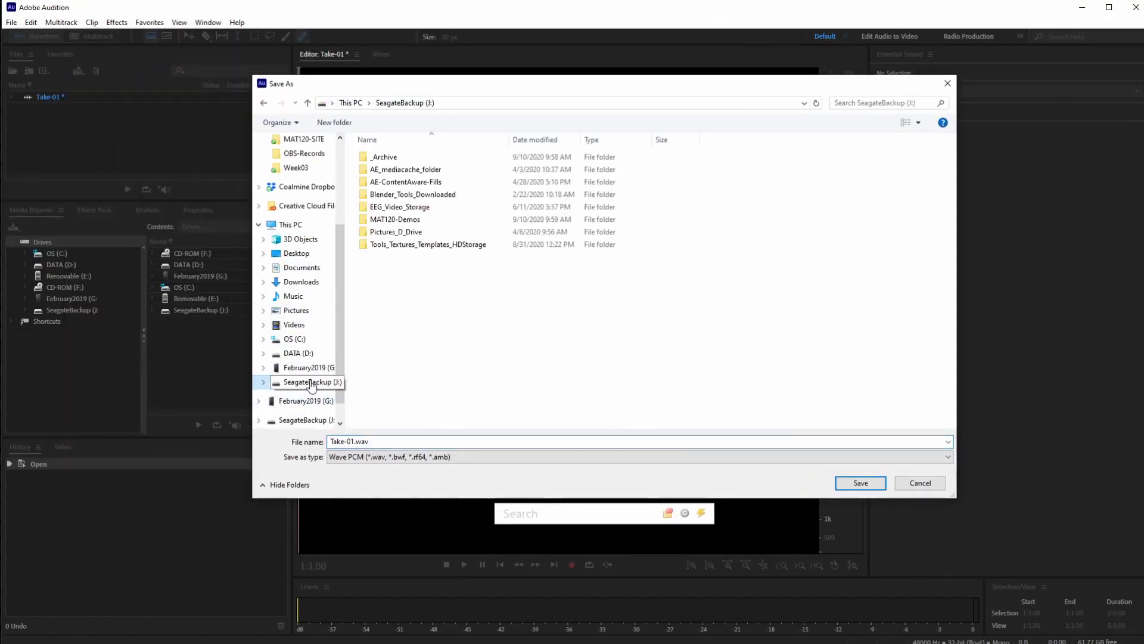
click(393, 220)
double_click(392, 219)
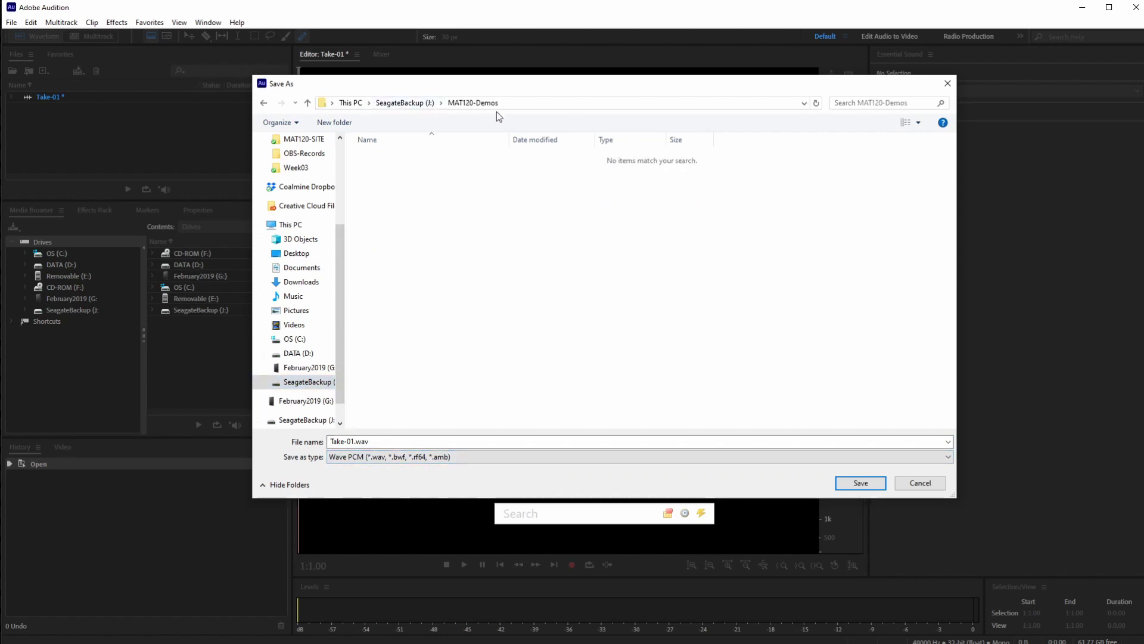
Review the available file types, keep Wave PCM, and save the empty file as Take-01.wav
click(356, 442)
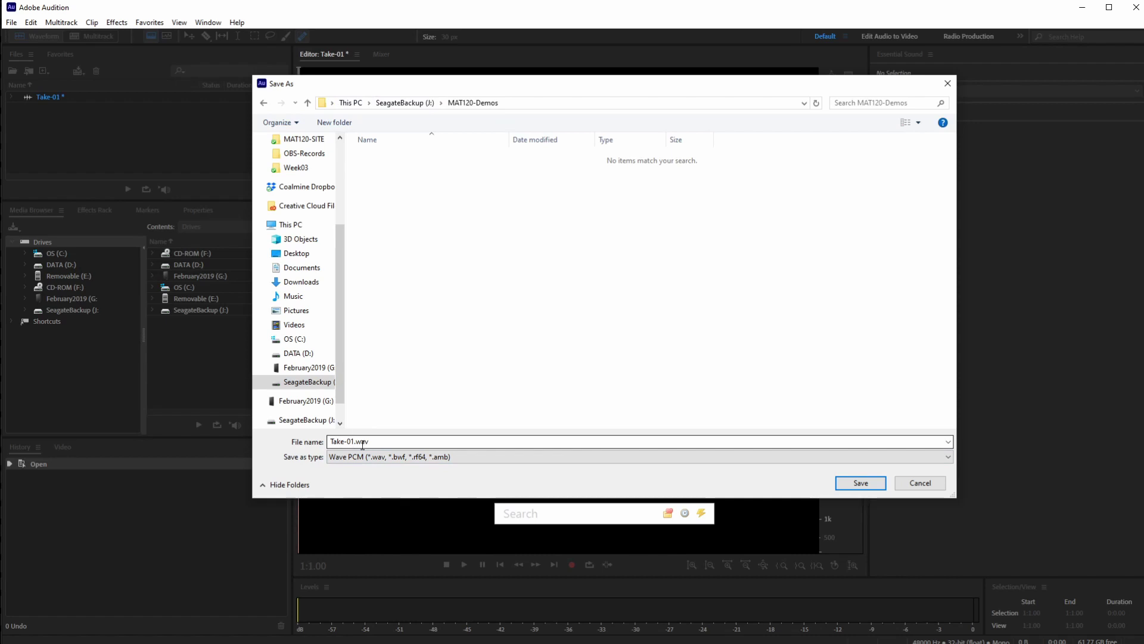
key(Tab)
click(390, 459)
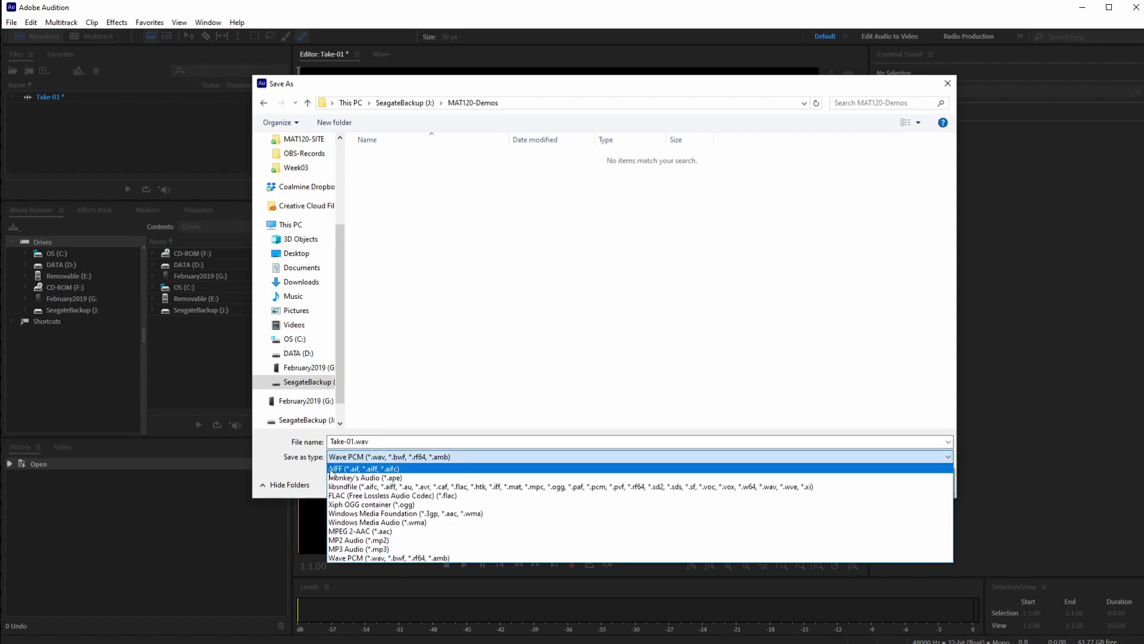
click(292, 480)
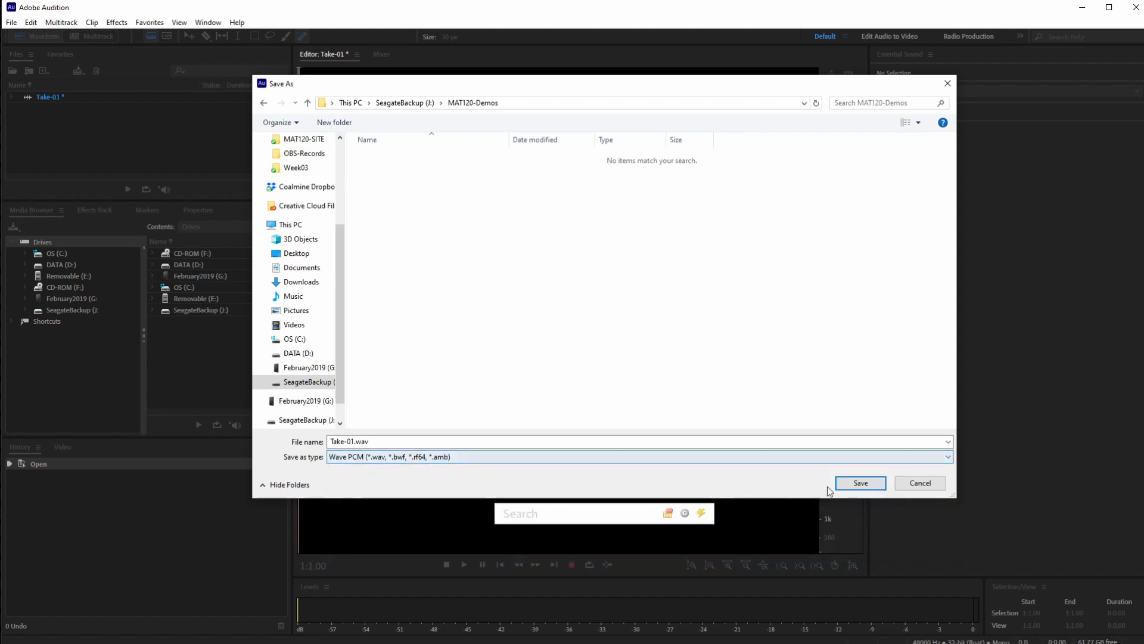
click(861, 484)
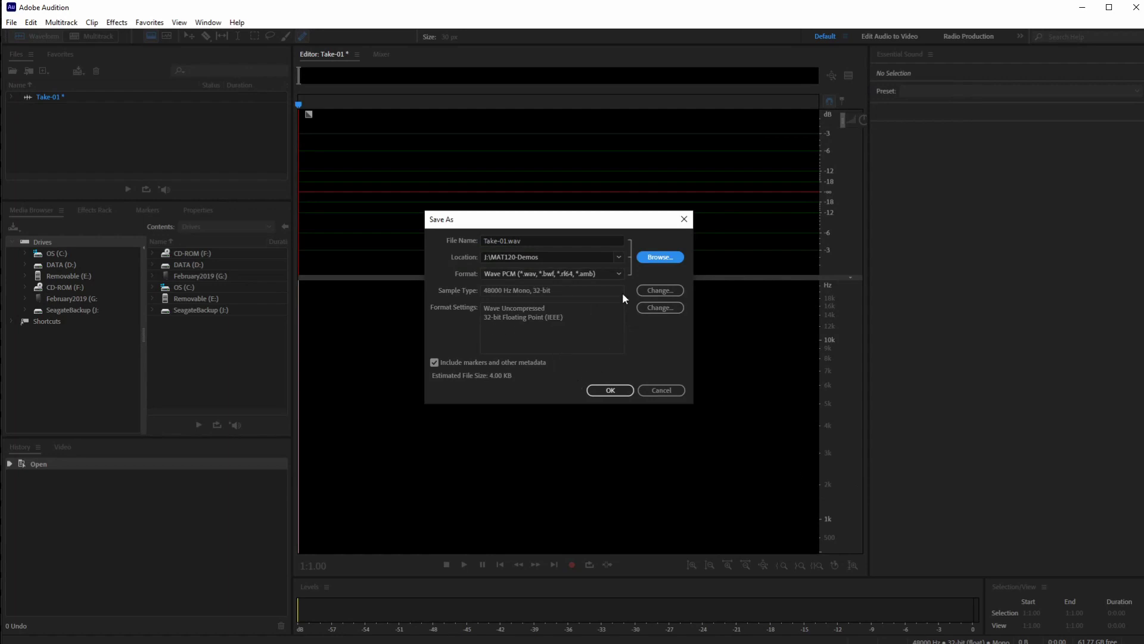
click(604, 395)
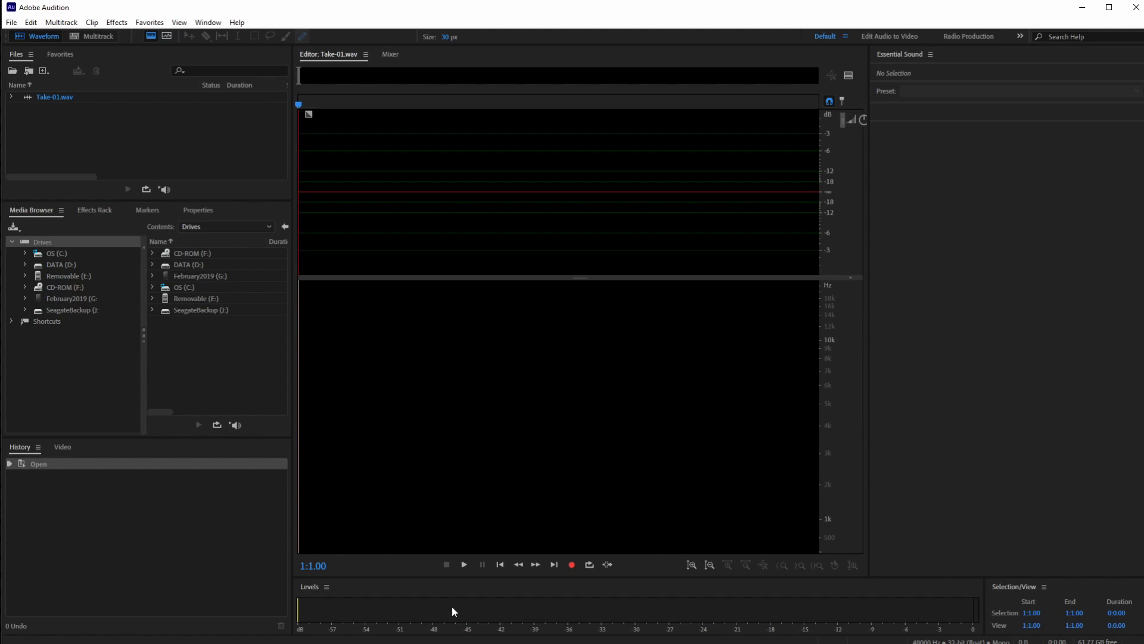
Turn on input level metering, record a short voice test into Take-01.wav, and stop the recording
click(533, 606)
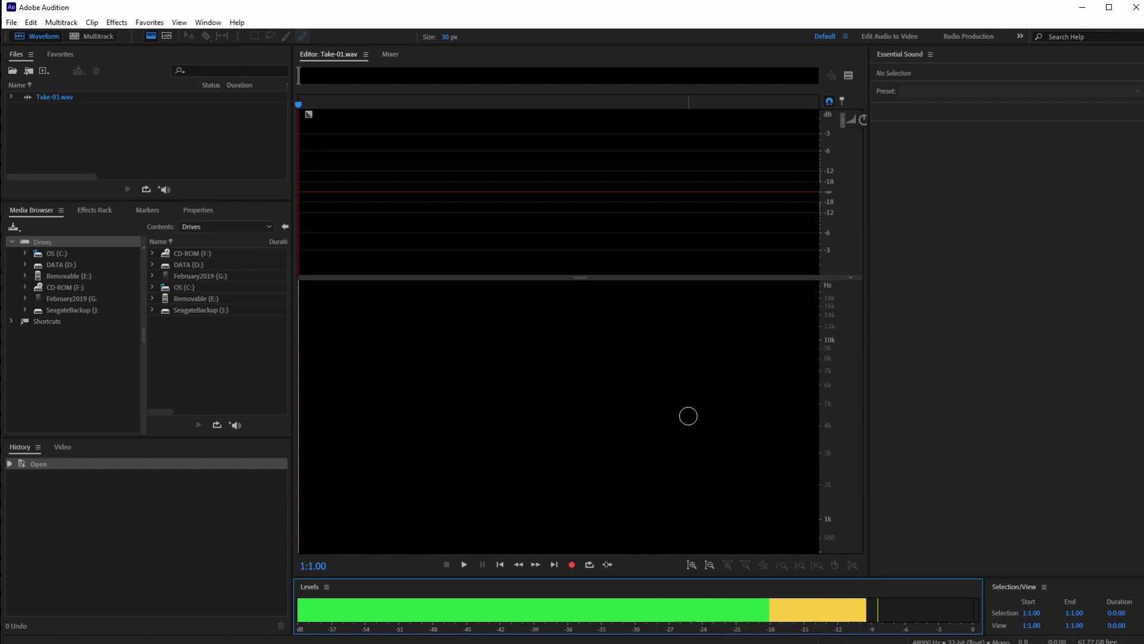
click(572, 565)
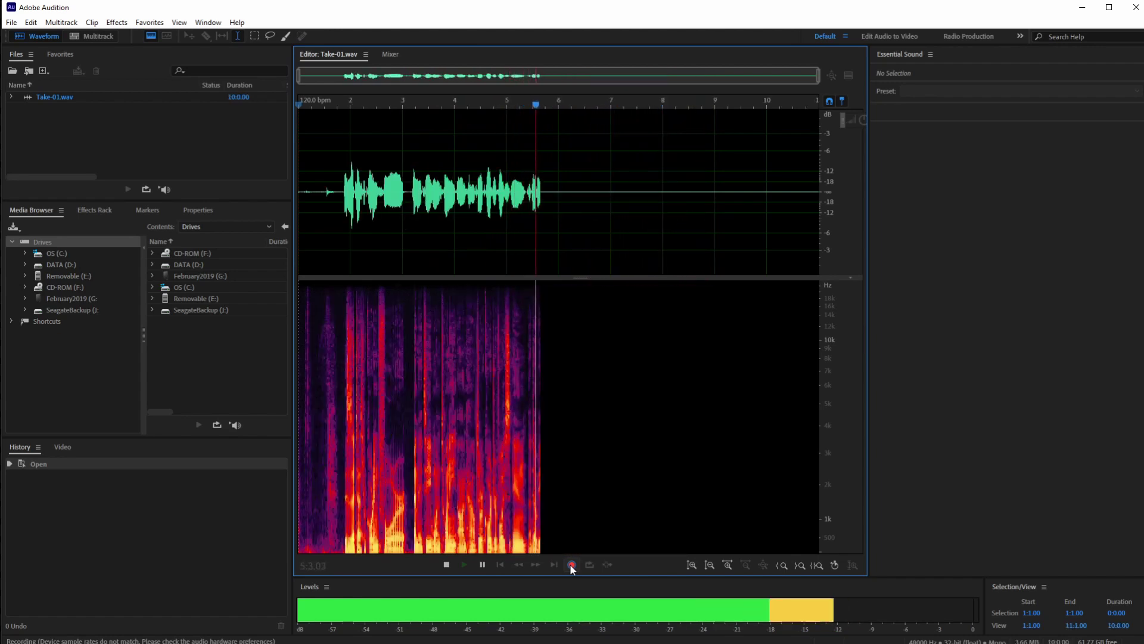
click(446, 566)
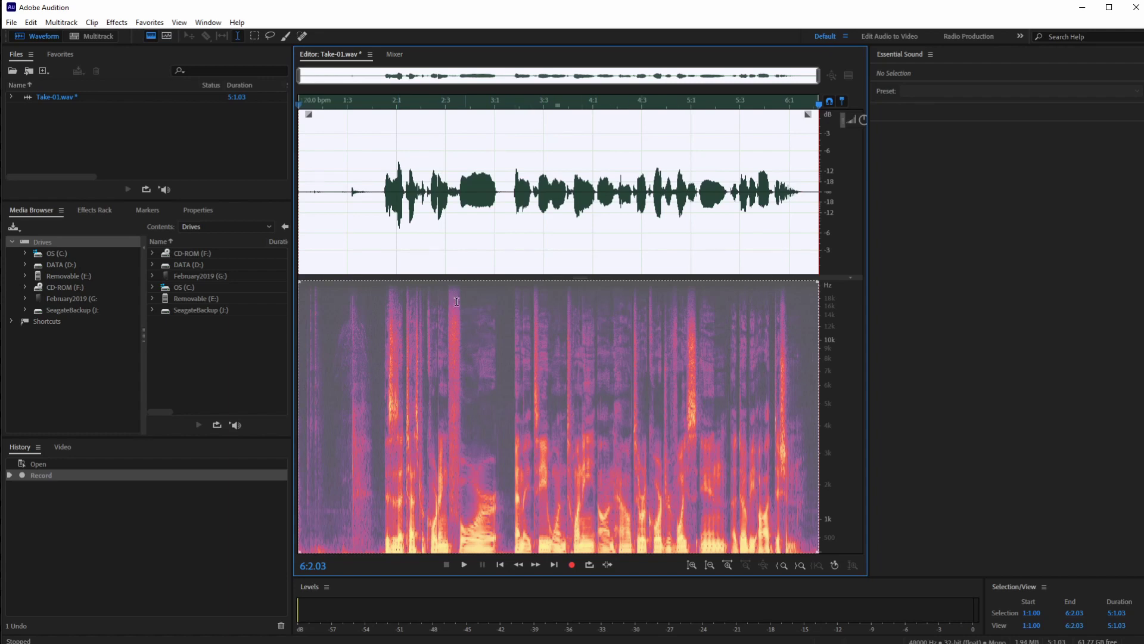
Play back the first spoken phrase from 1:4.04 to 3:1.06 and the second from 3:1.12 to 5:1.04
key(Home)
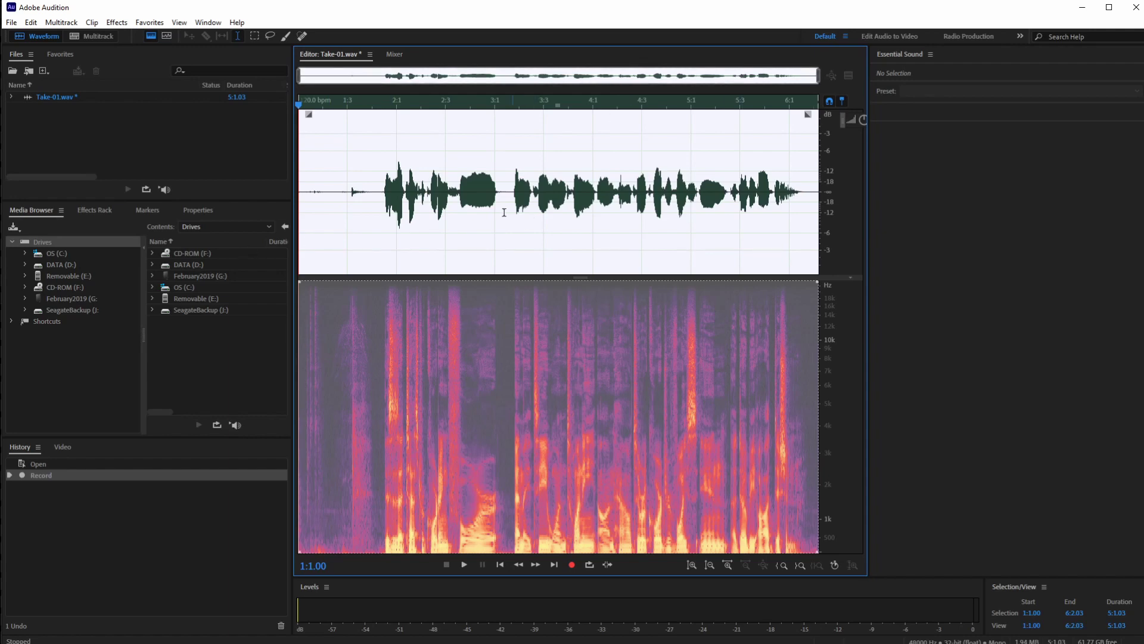
click(368, 189)
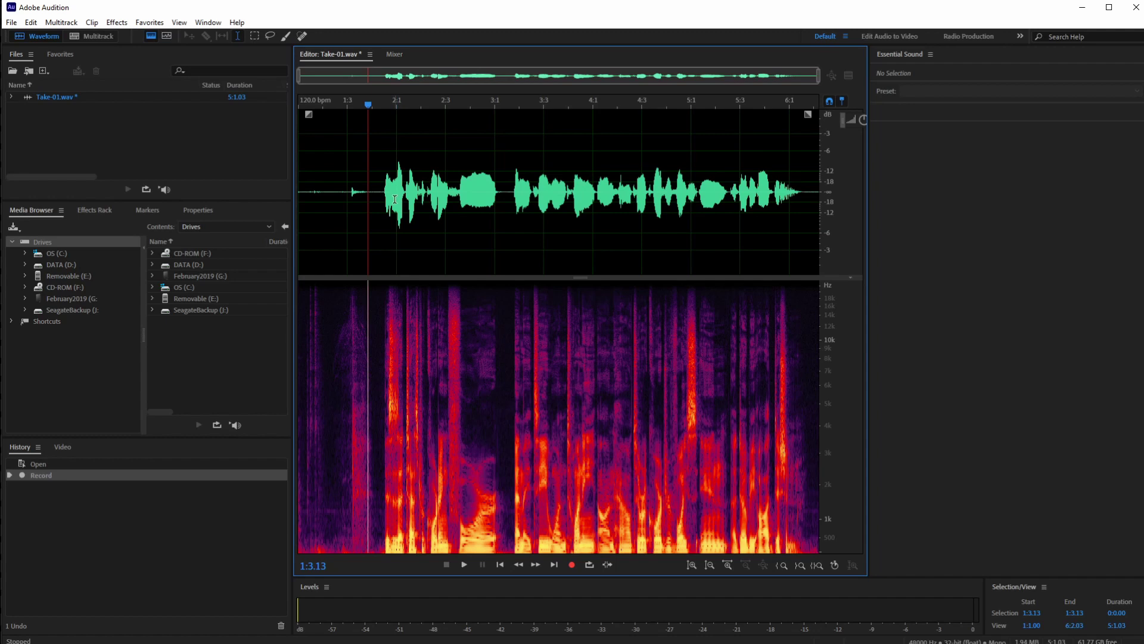
drag(378, 191, 504, 192)
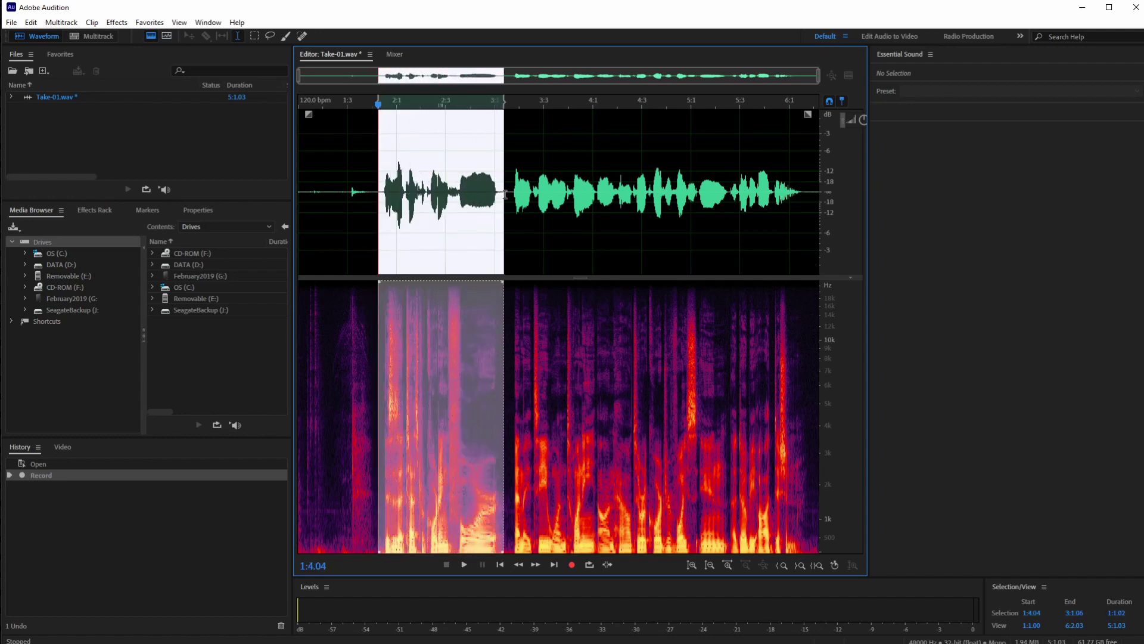
click(466, 565)
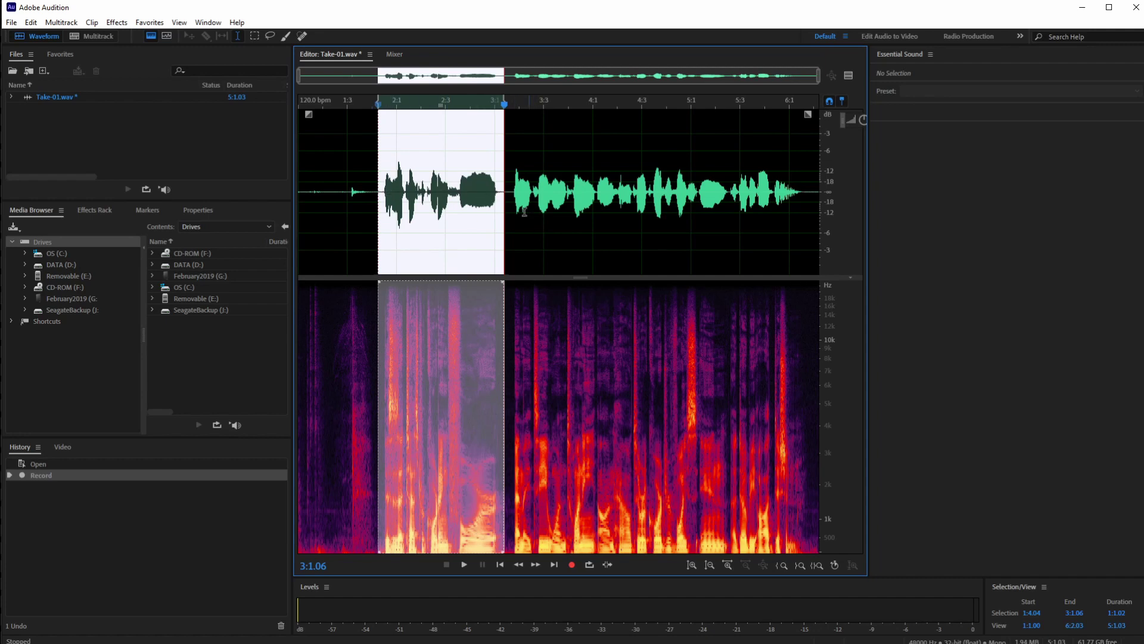
drag(514, 187, 698, 208)
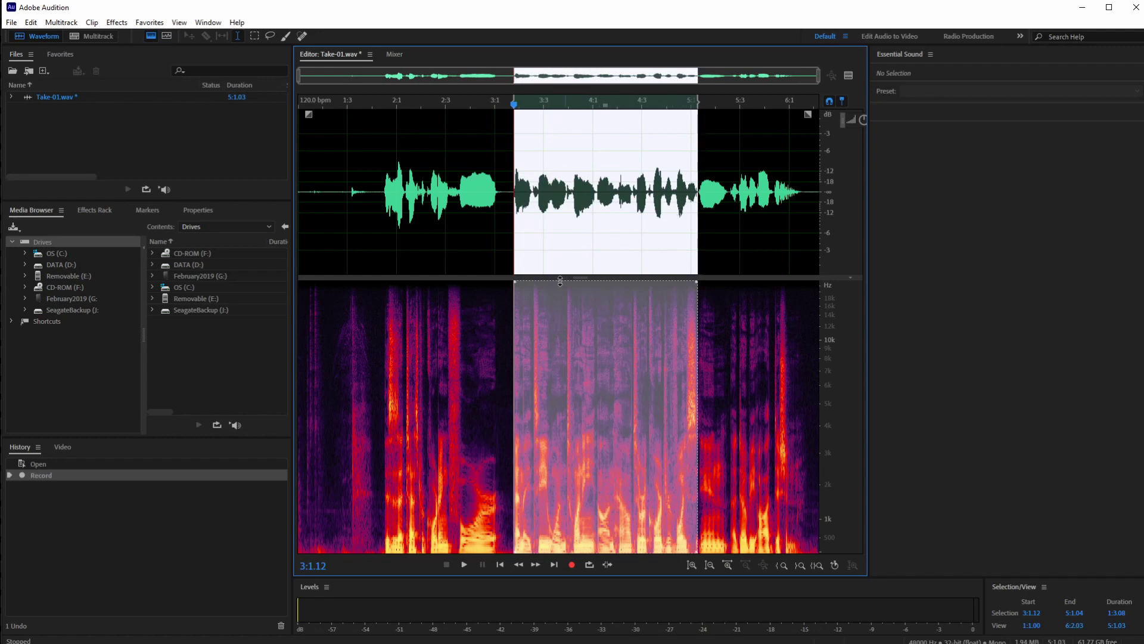
click(465, 565)
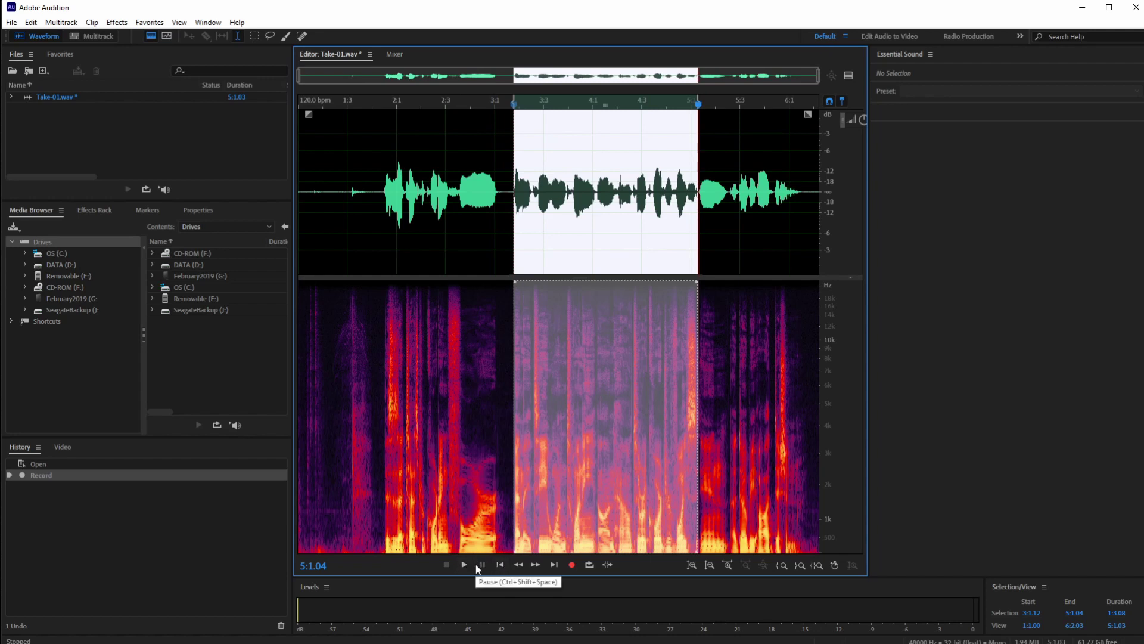
Clear the time selection and save the recorded audio to the existing Take-01.wav file
drag(512, 223, 707, 224)
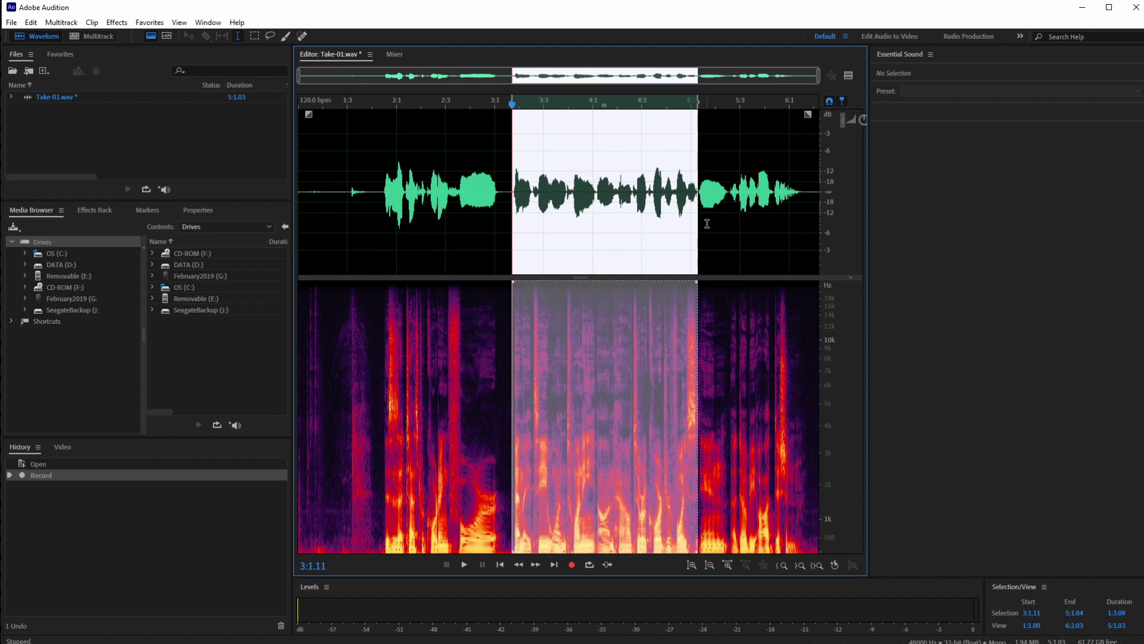
click(707, 224)
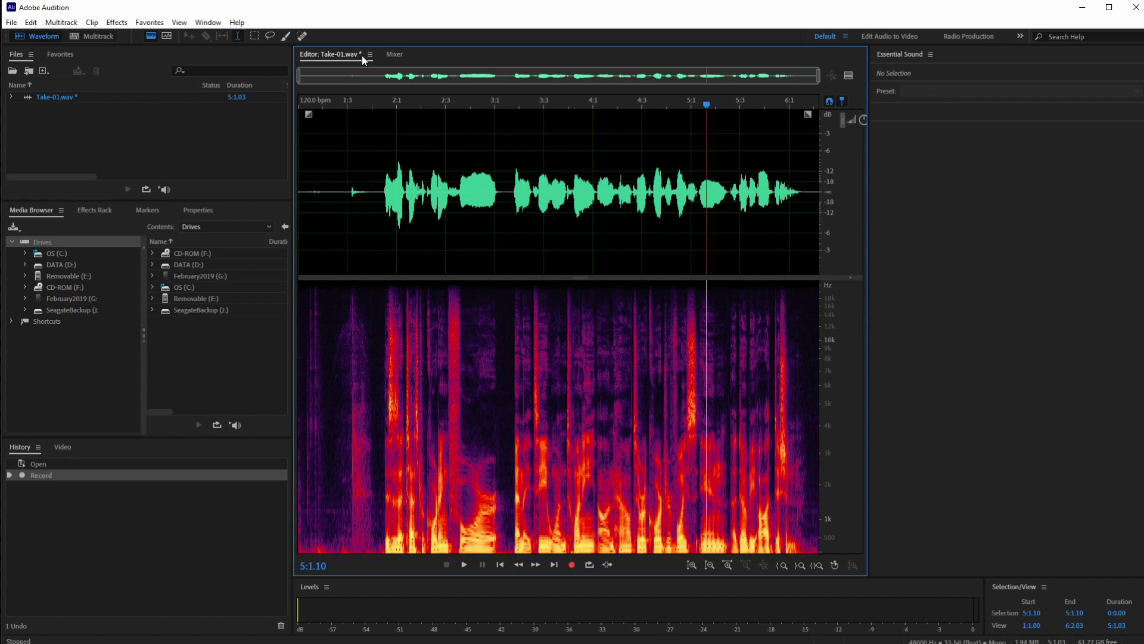
click(12, 23)
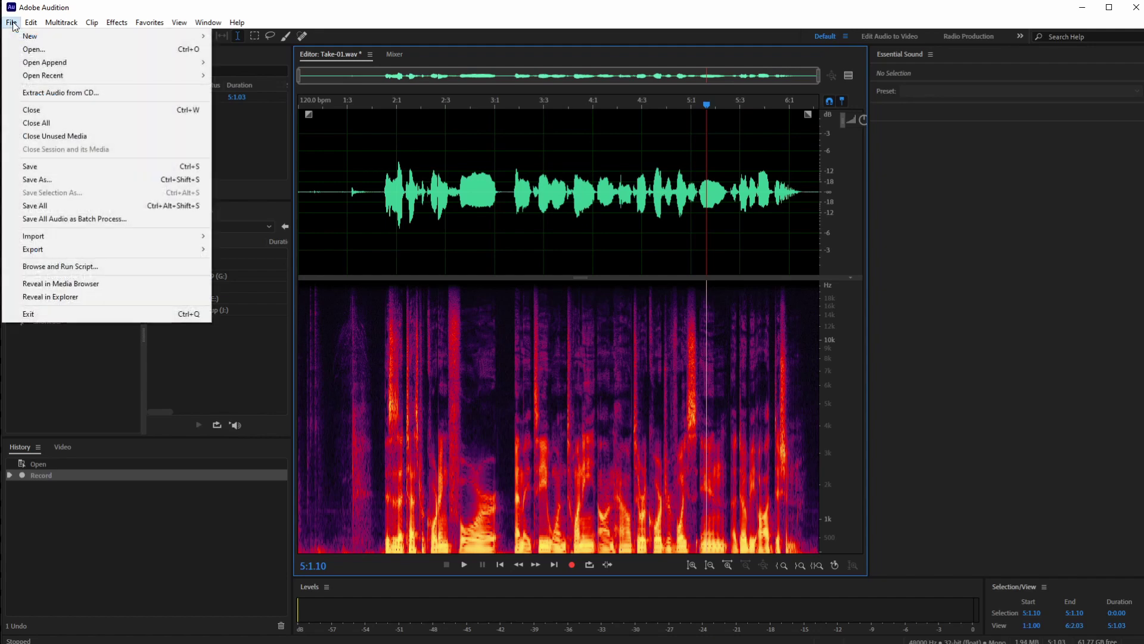
click(66, 164)
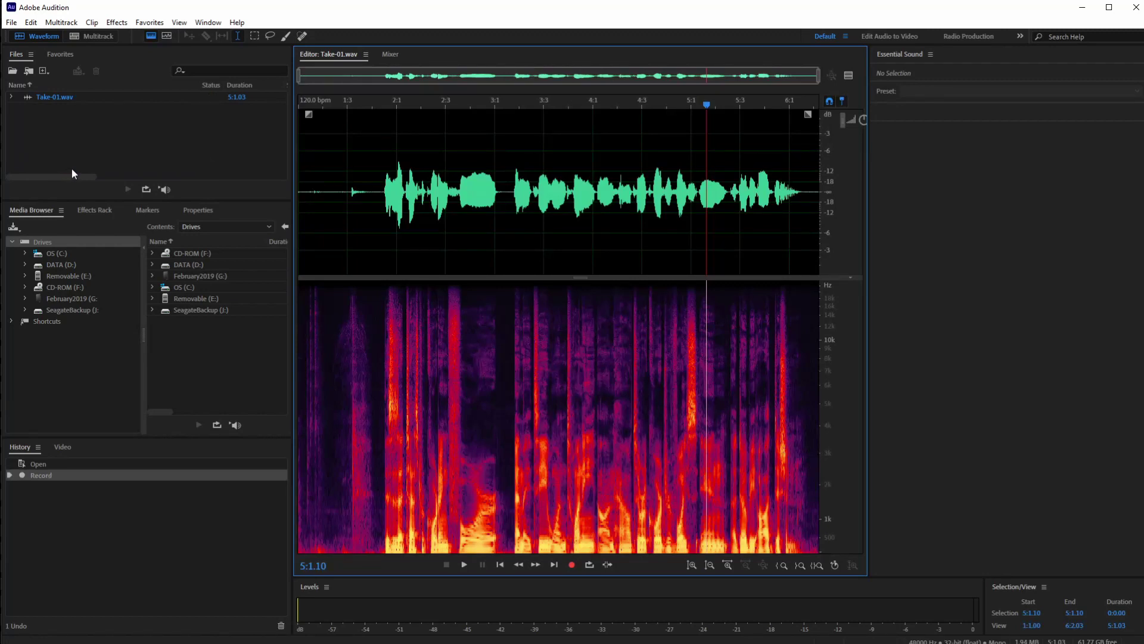
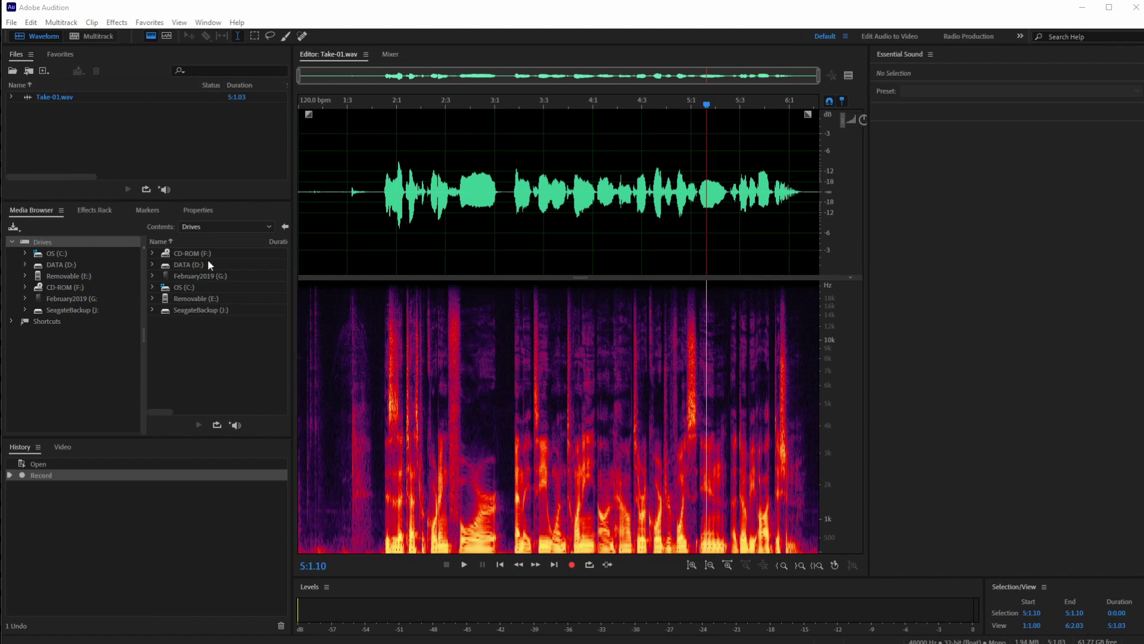
Browse the contents of the listed drives, from OS (C:) through SeagateBackup (J:), for available media
click(50, 258)
click(49, 255)
click(55, 263)
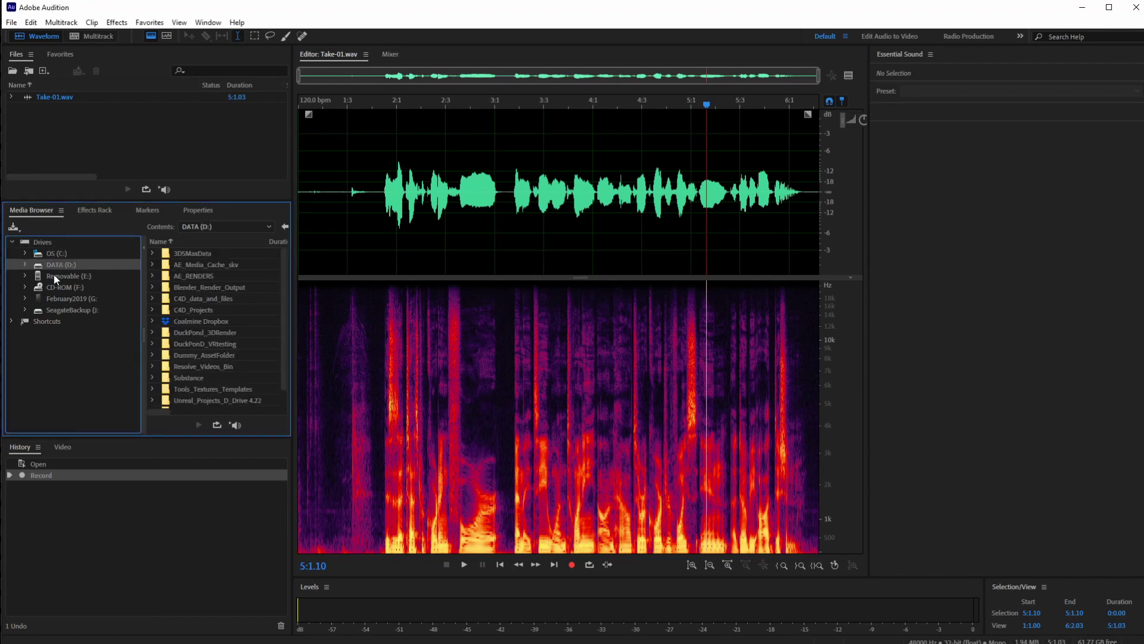
click(55, 276)
click(60, 288)
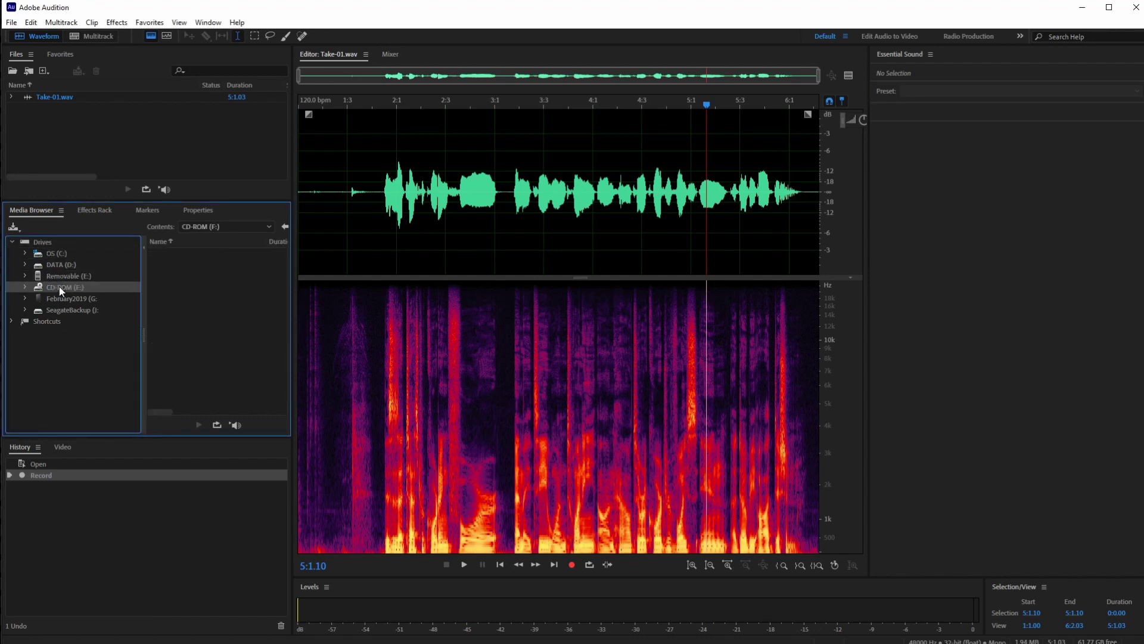
click(55, 298)
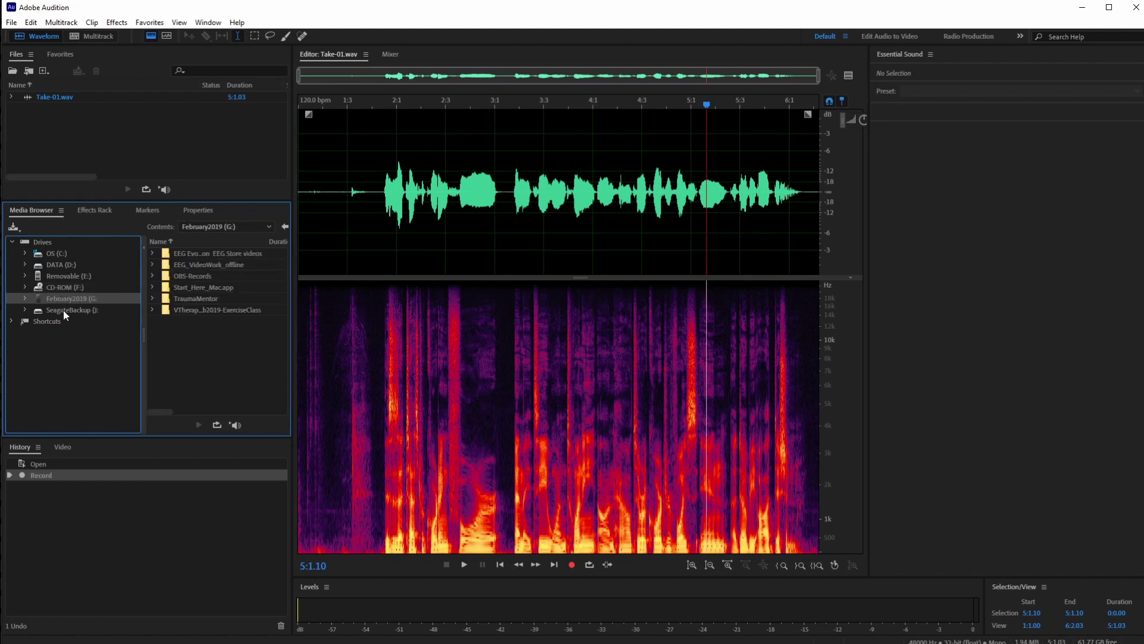
click(63, 309)
Review the effects slots, markers, file properties, video view and edit history for Take-01.wav
click(92, 214)
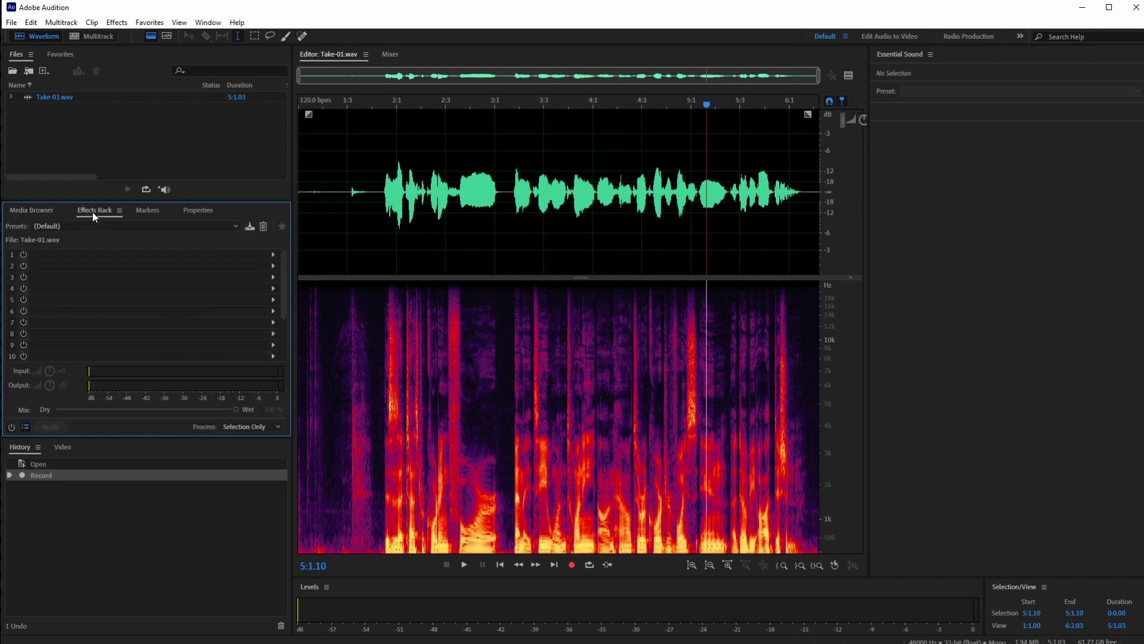
click(156, 212)
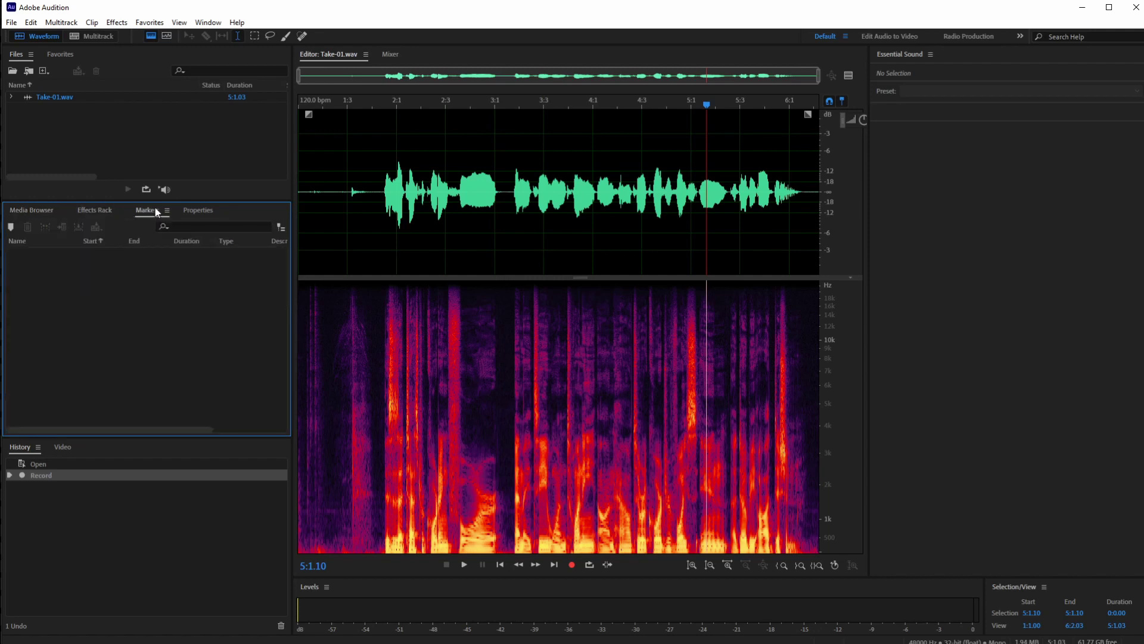
click(199, 212)
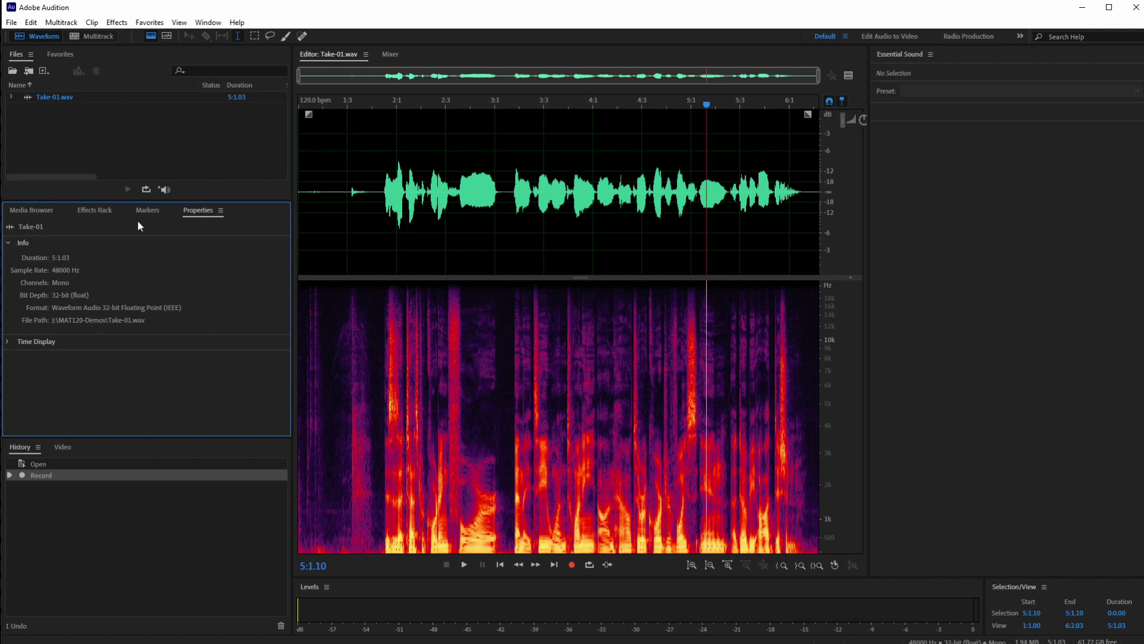
click(62, 447)
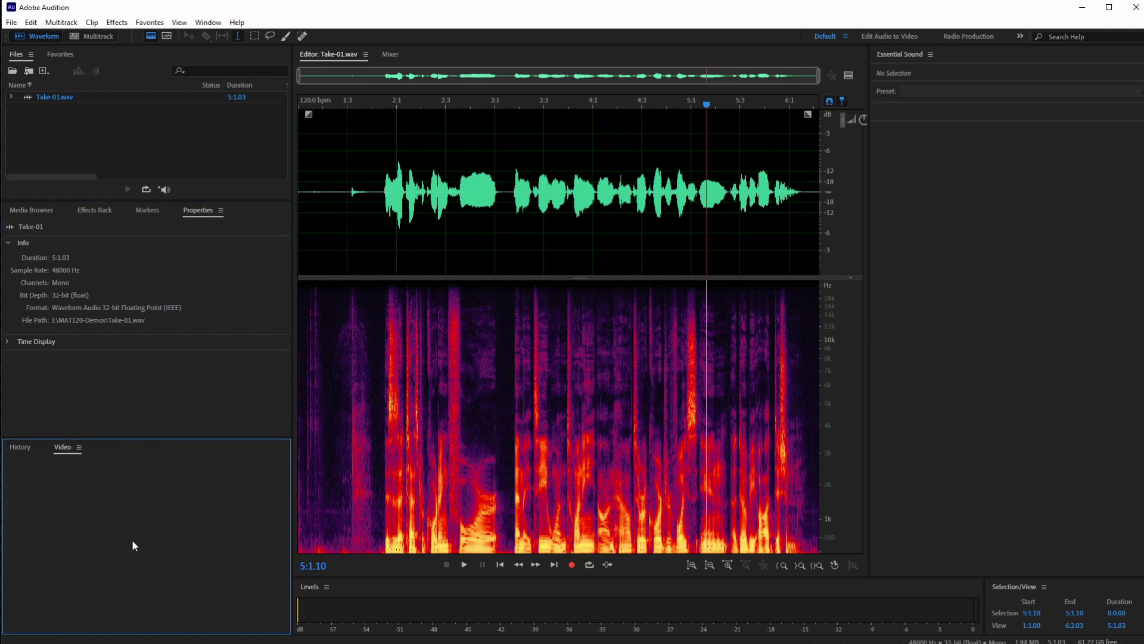
click(22, 452)
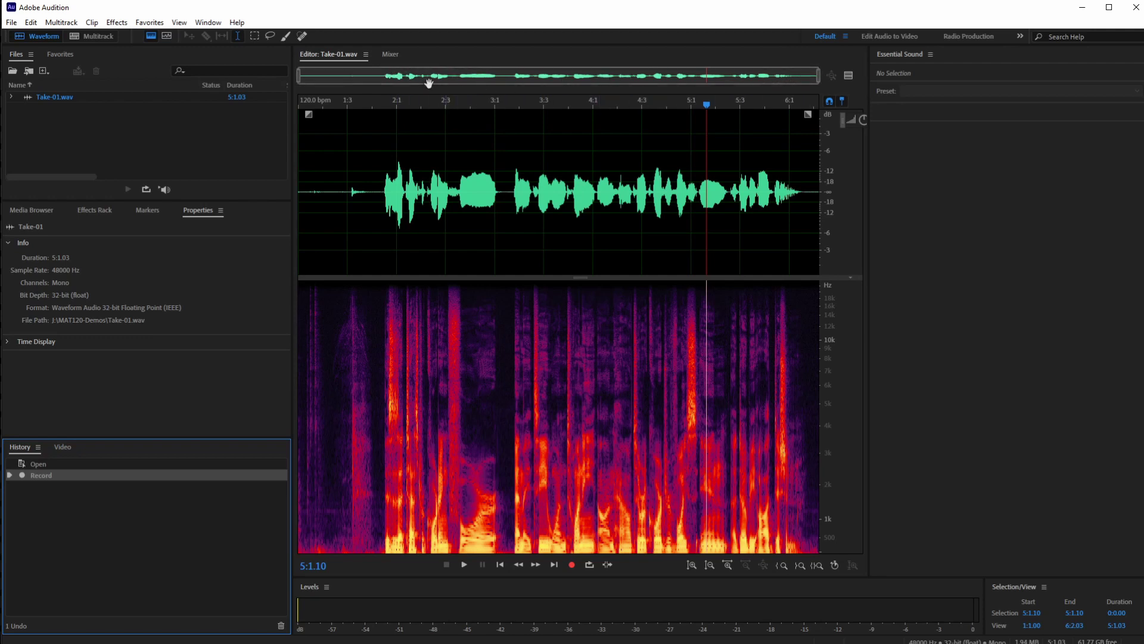
Narrow the visible time range of the recording to 1:4.06 through 3:3.07
click(298, 75)
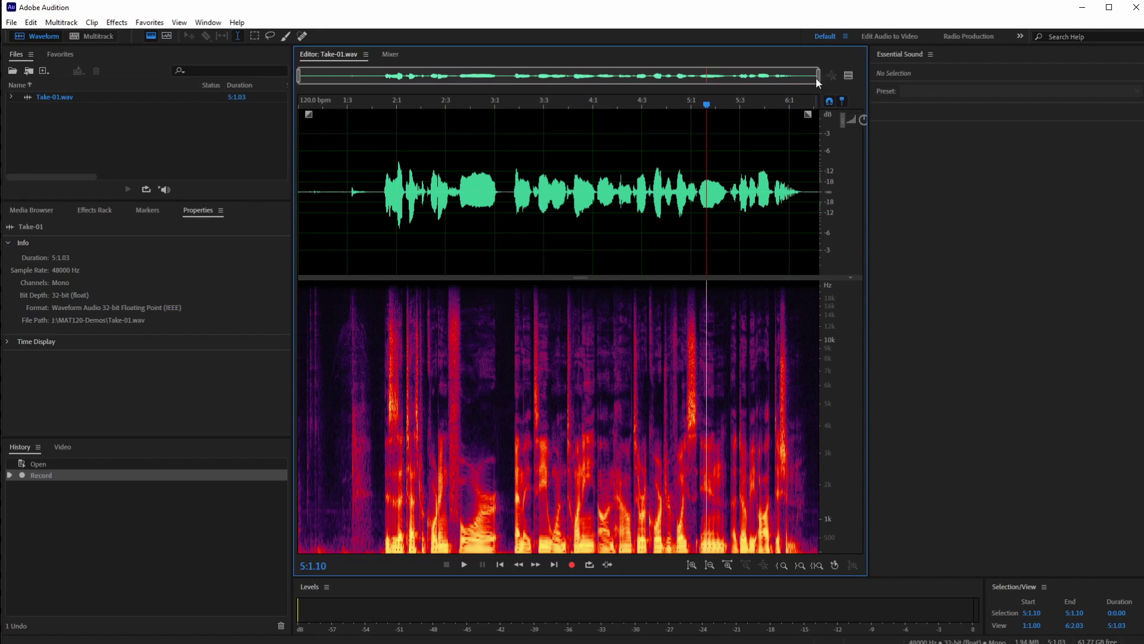
drag(819, 76, 557, 76)
drag(299, 78, 383, 79)
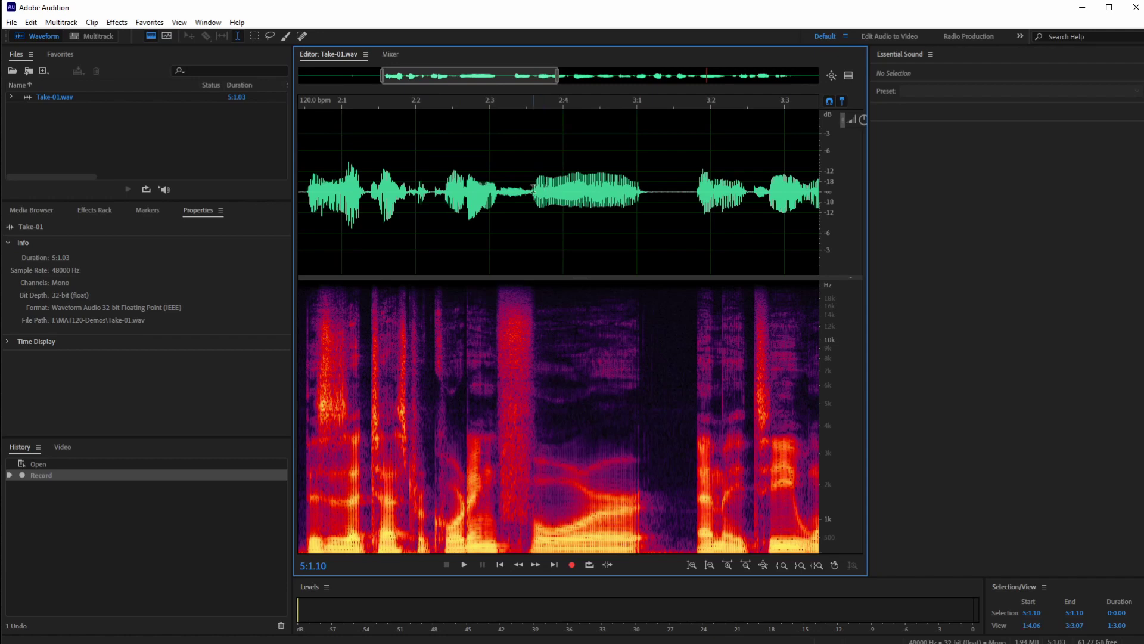
Select the sustained sound in the middle of the recording, from 2:3.08 to 3:1.08
scroll(532, 192, up, 1)
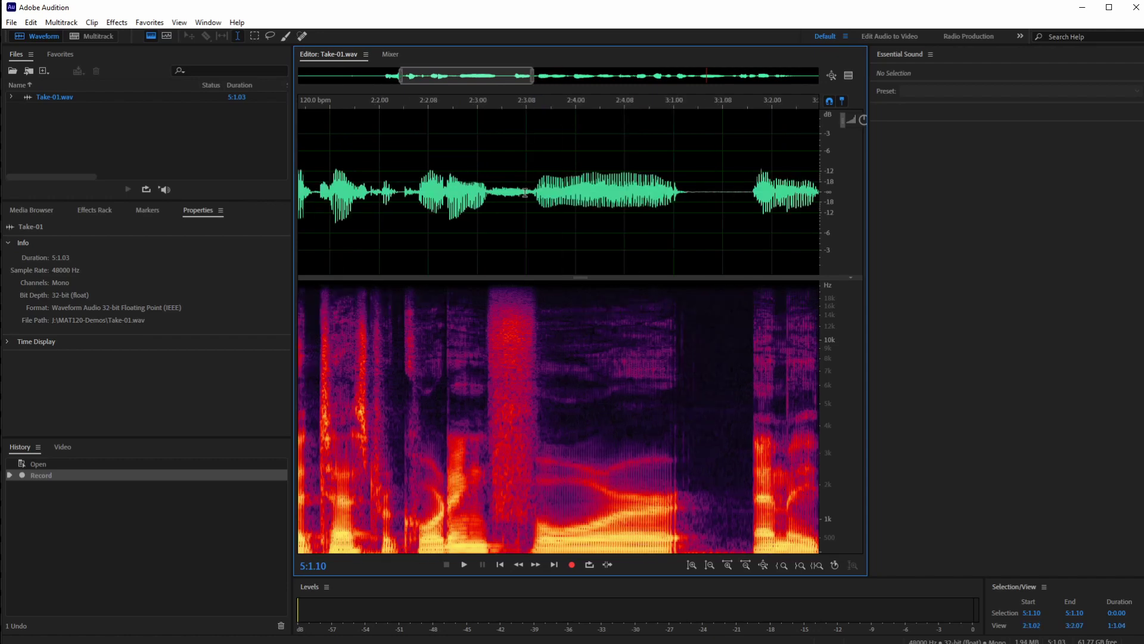
scroll(525, 194, down, 1)
drag(664, 194, 528, 195)
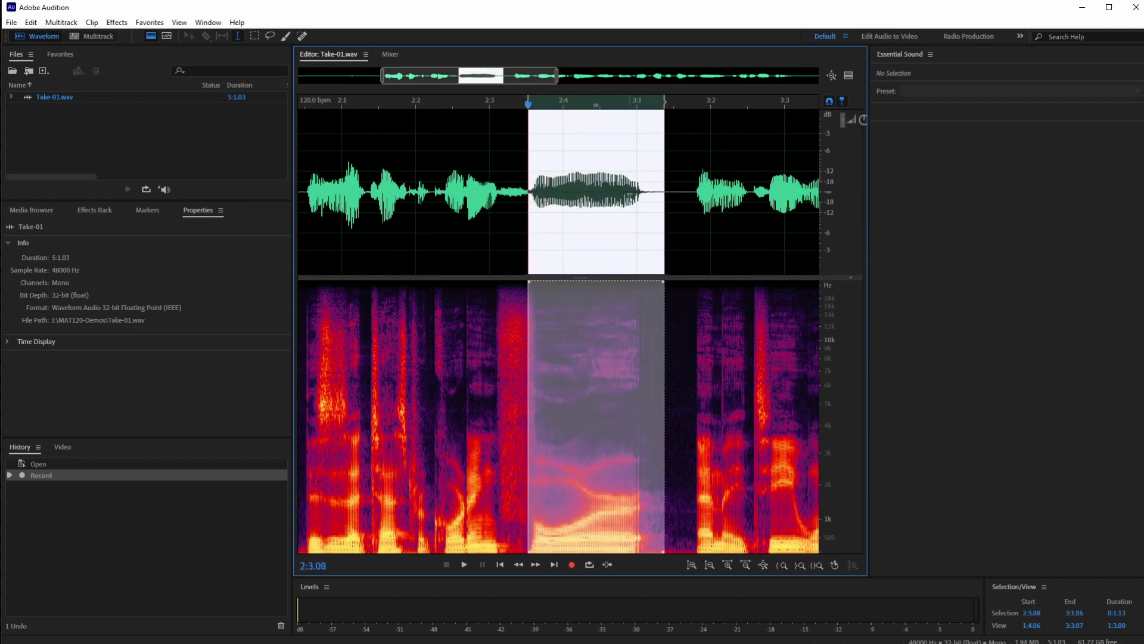
click(468, 203)
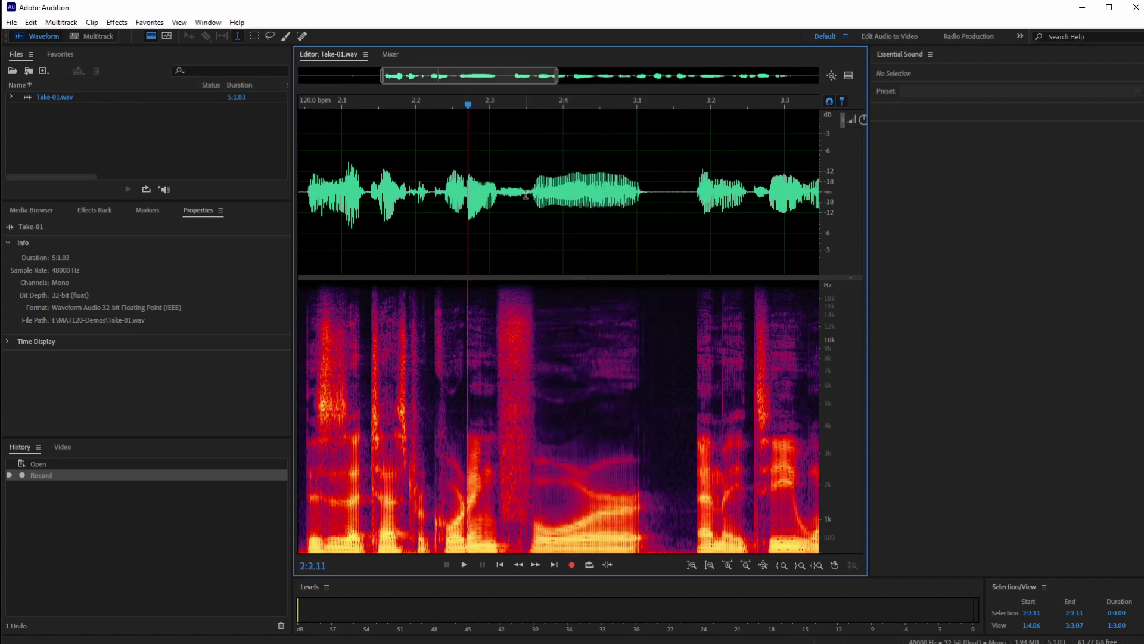
drag(526, 195, 654, 192)
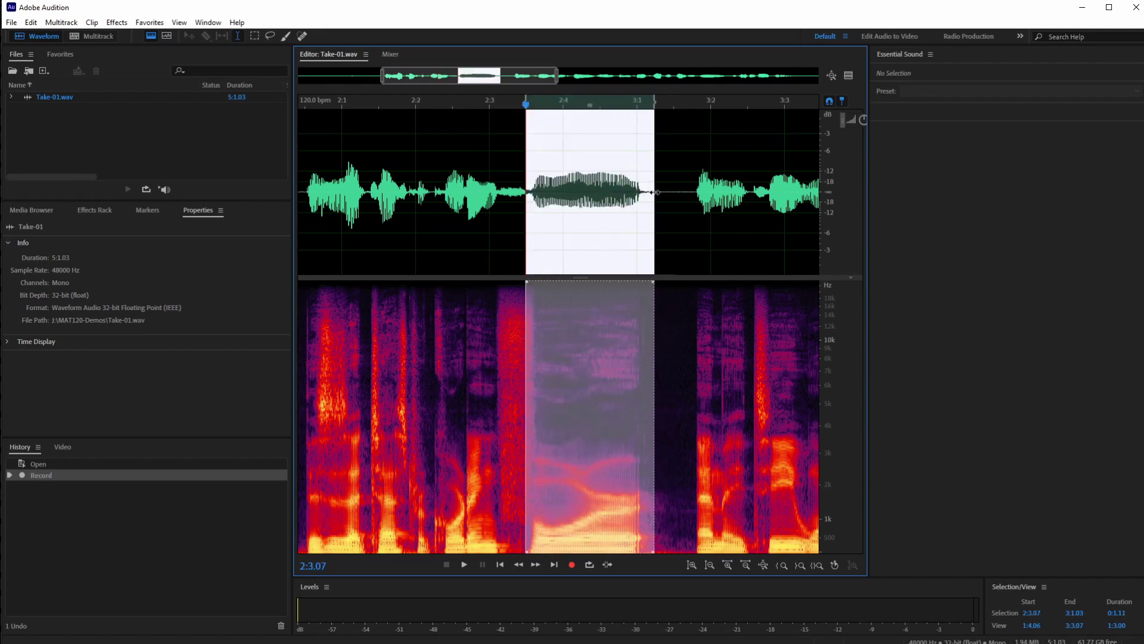
drag(432, 192, 675, 182)
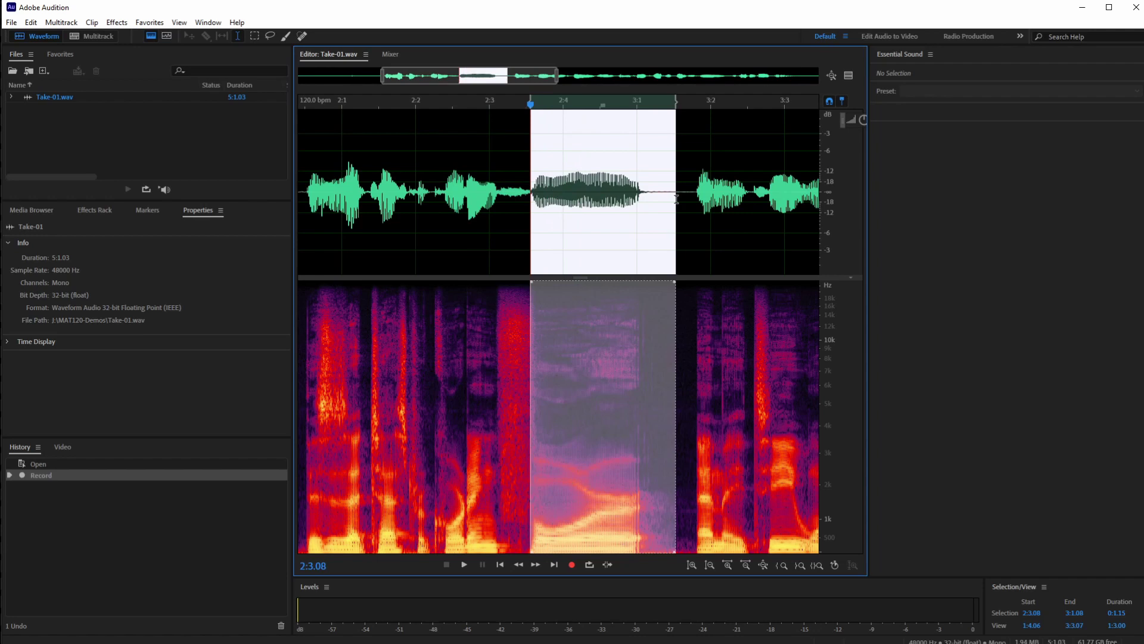
Clear the selection by placing the playhead at 2:3.02, and examine the waveform there in detail and over its full duration
click(501, 171)
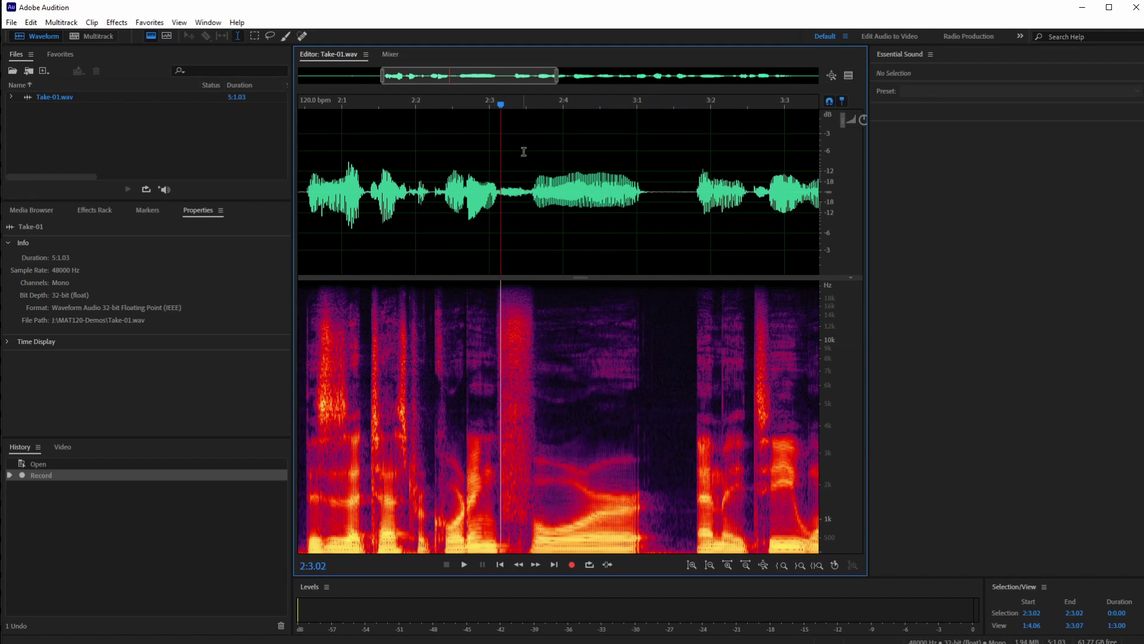
scroll(524, 169, up, 4)
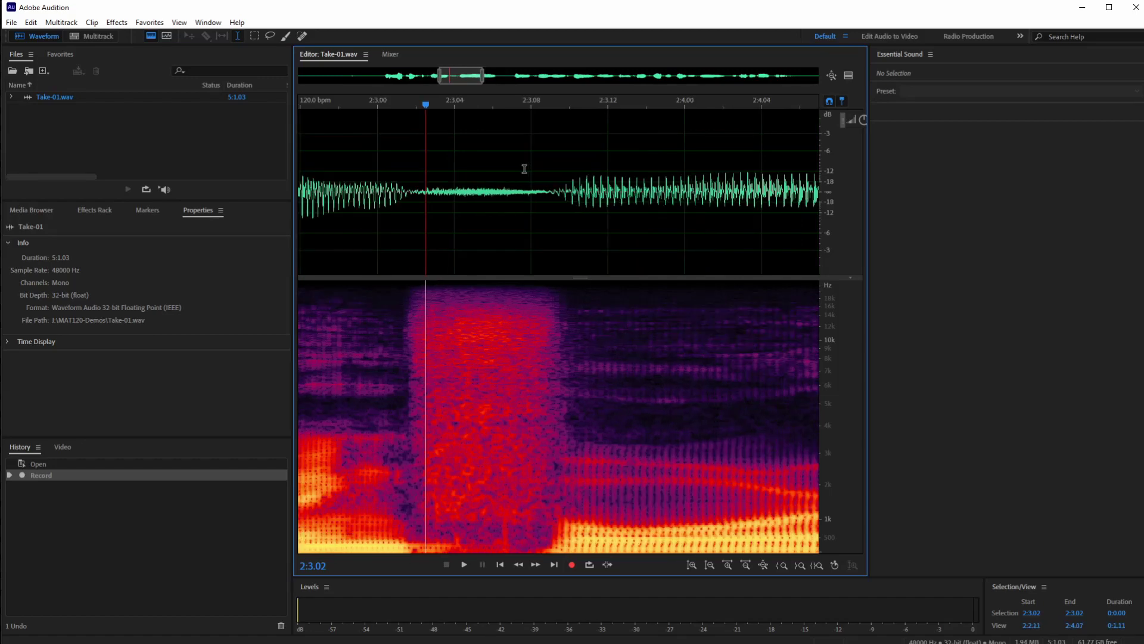
scroll(524, 169, down, 5)
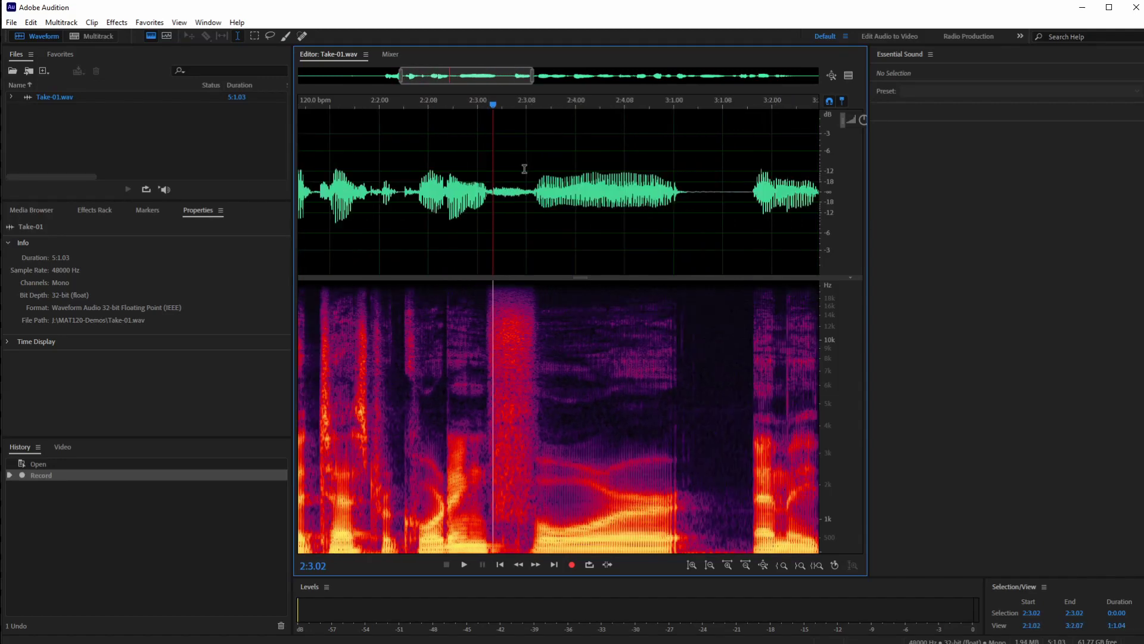
scroll(524, 168, down, 3)
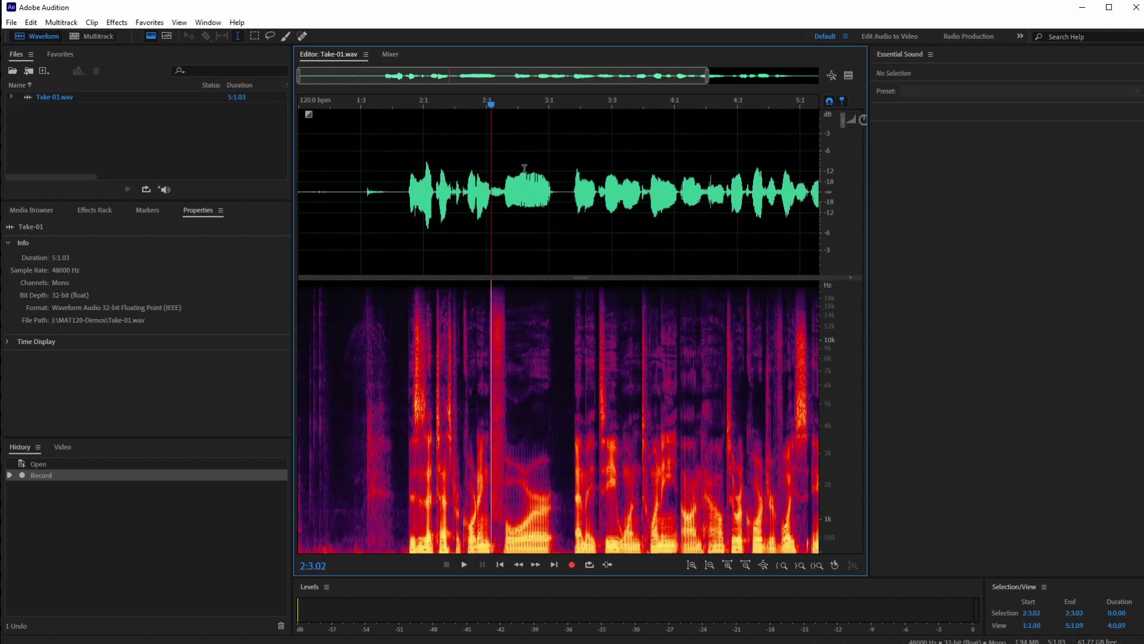
scroll(524, 169, down, 1)
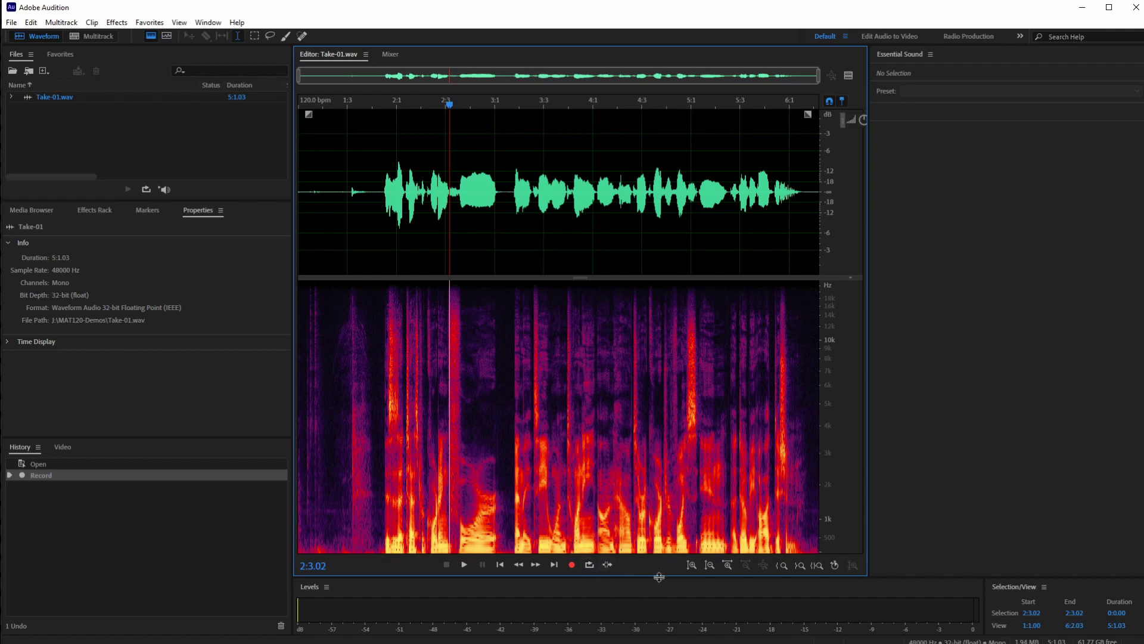
Compare the recording's waveform at a magnified amplitude scale and at the original scale
click(691, 565)
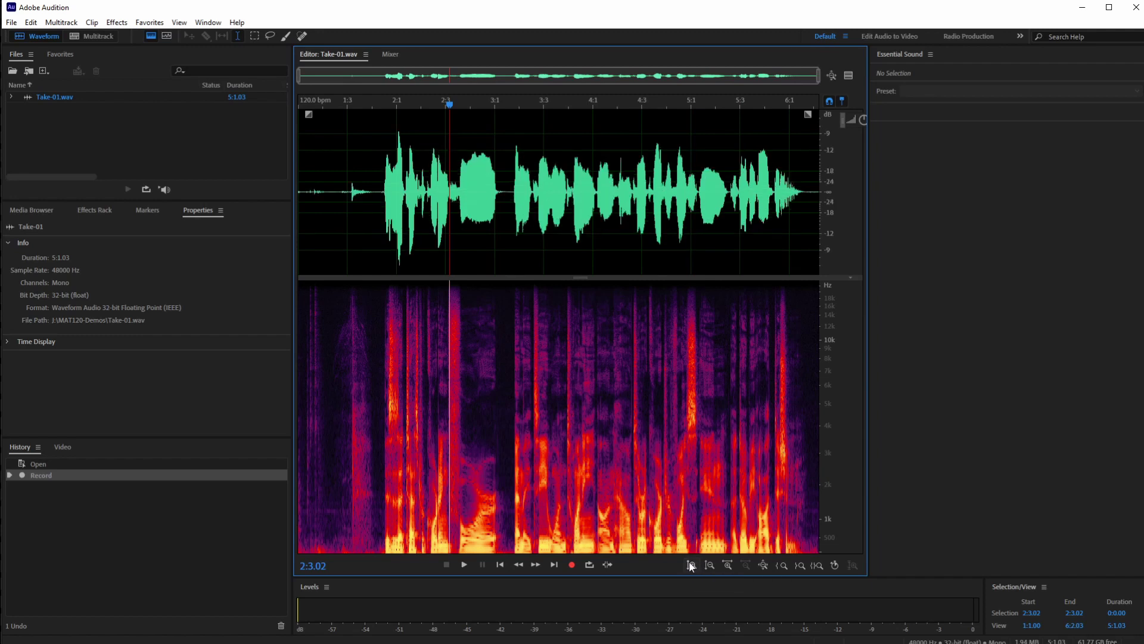
click(709, 565)
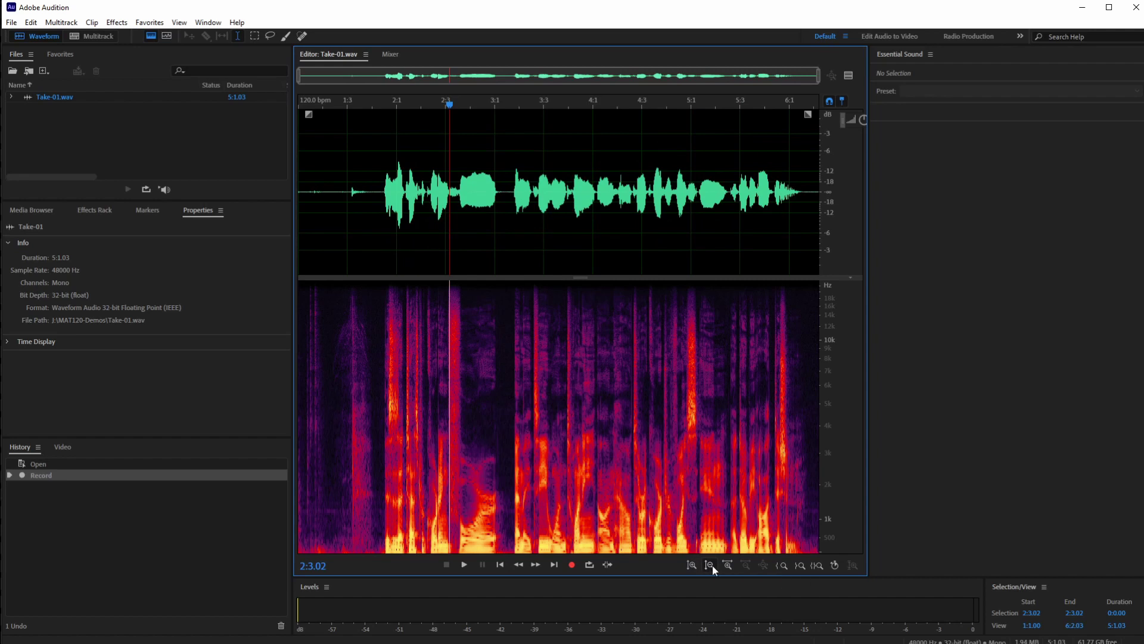
click(711, 565)
click(691, 564)
click(691, 564)
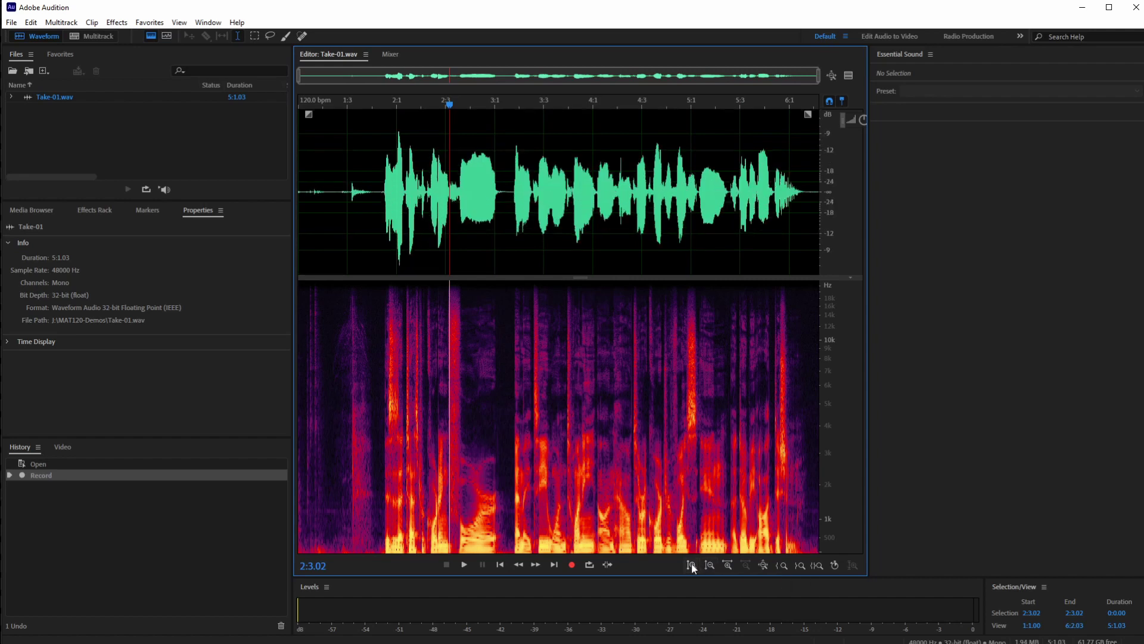
click(709, 566)
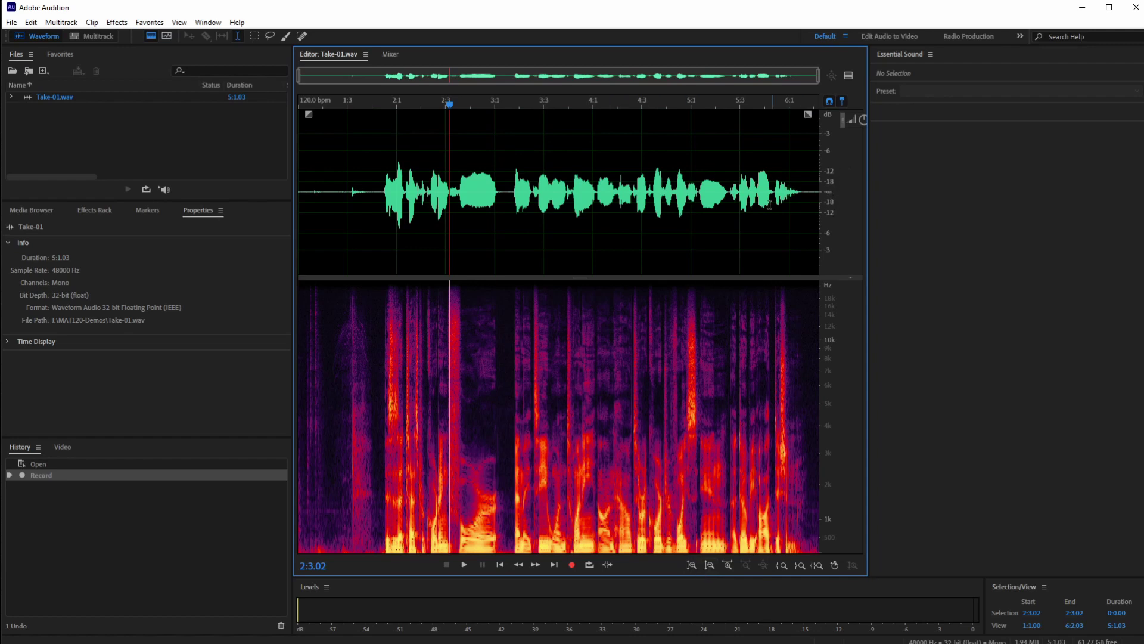
Select the short sound right after the pause, from 3:1.12 to 3:2.08
drag(510, 191, 533, 192)
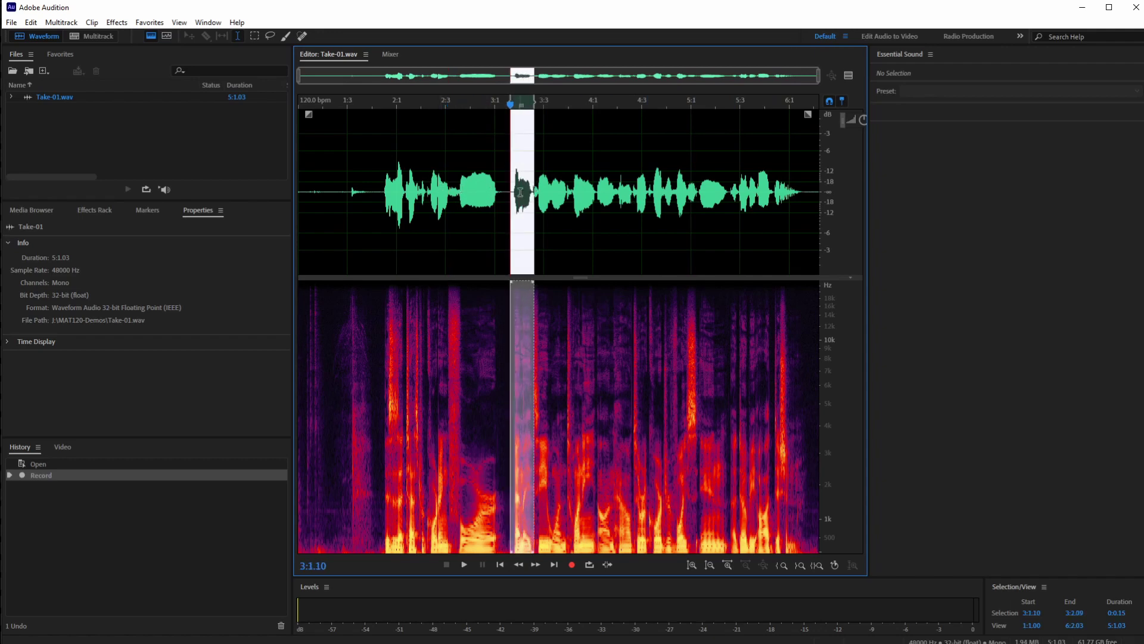
scroll(520, 191, up, 5)
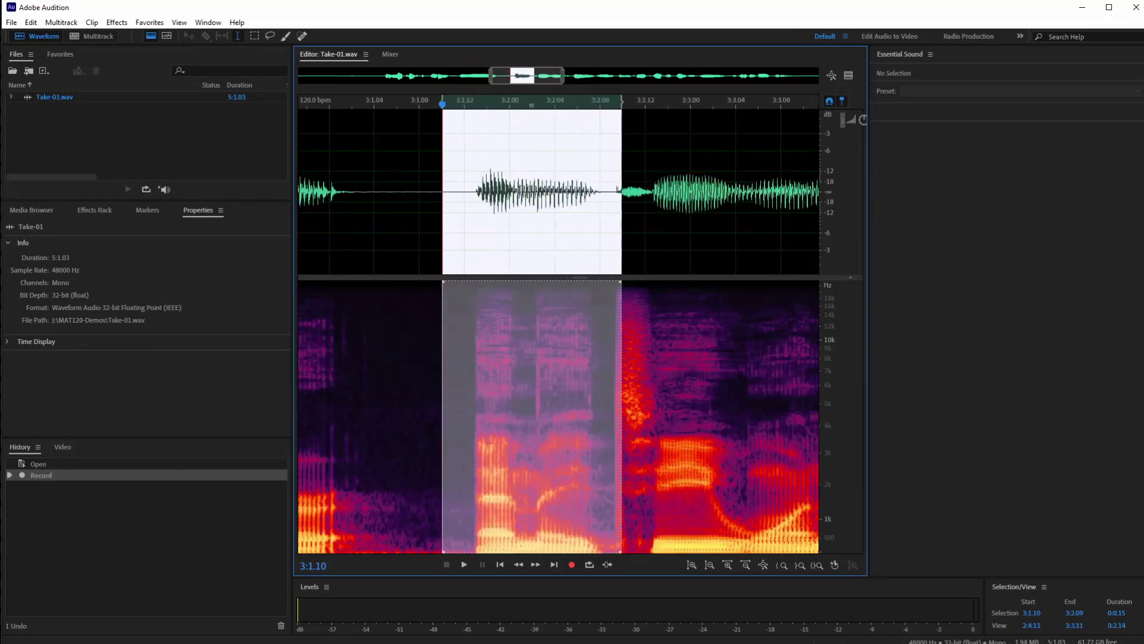
scroll(520, 192, down, 2)
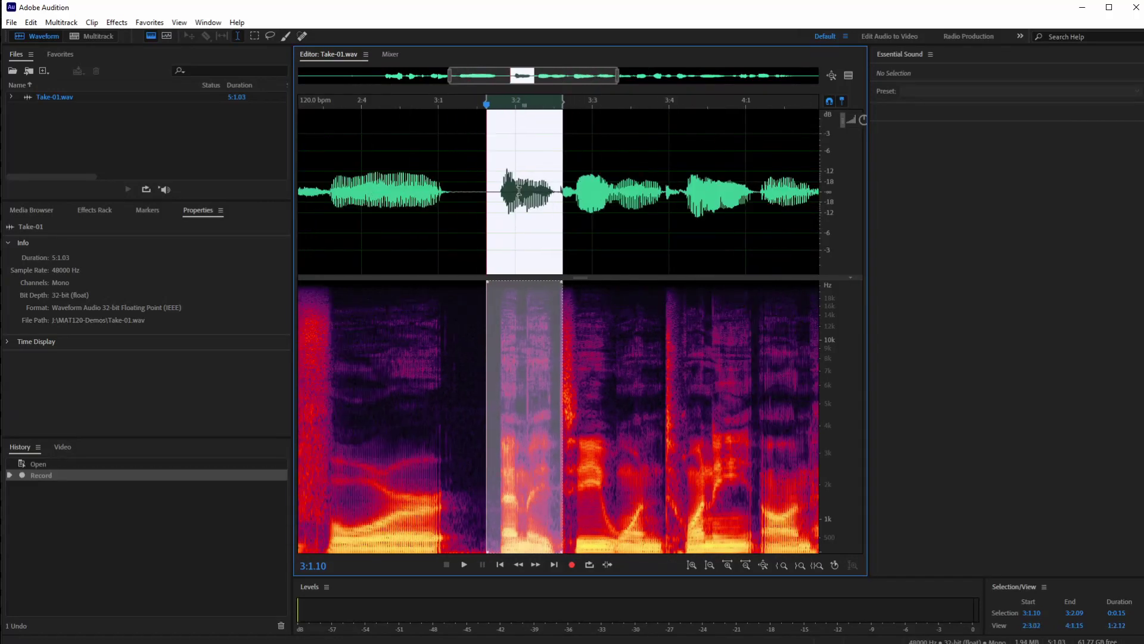
click(592, 172)
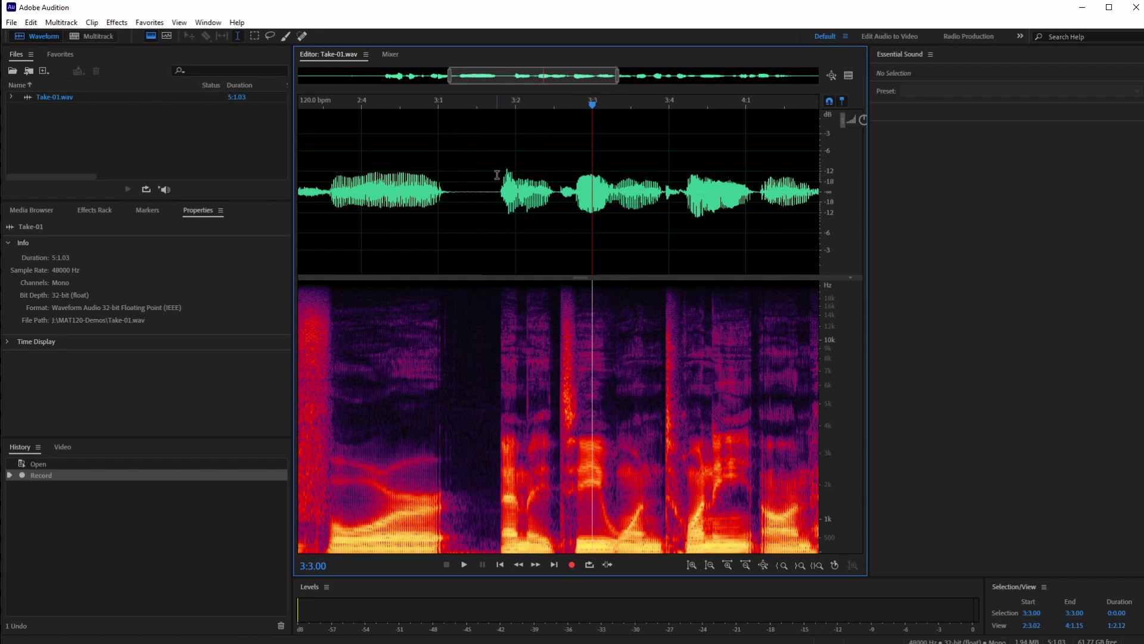
drag(499, 179, 555, 211)
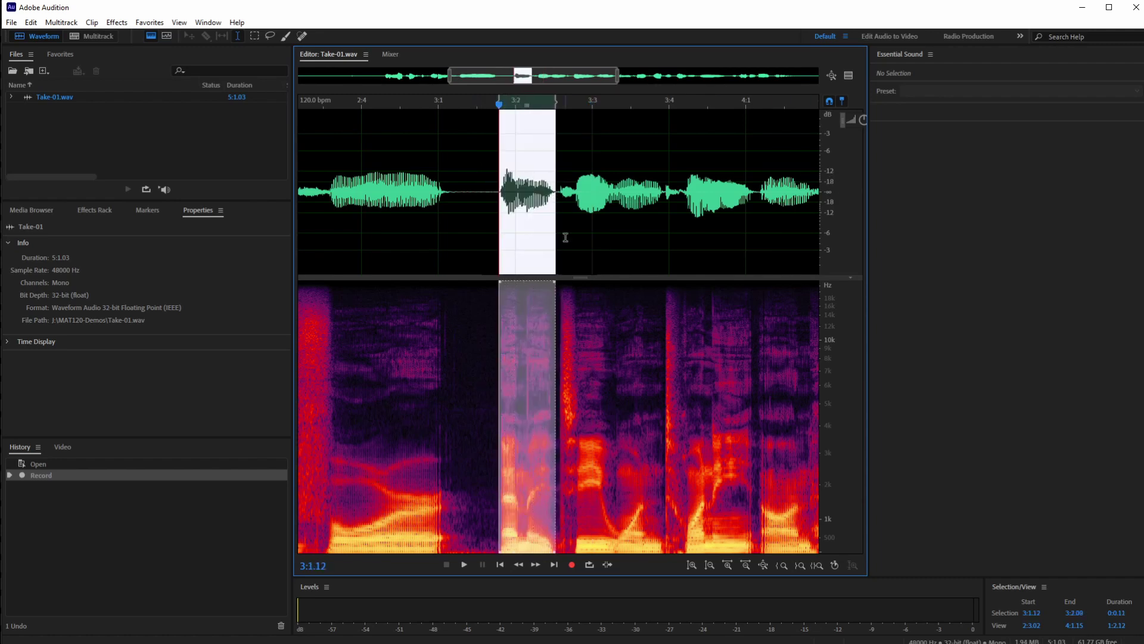
Inspect the selected sound at a magnified amplitude scale, clear the selection at 3:2.09, and restore the scale
click(692, 564)
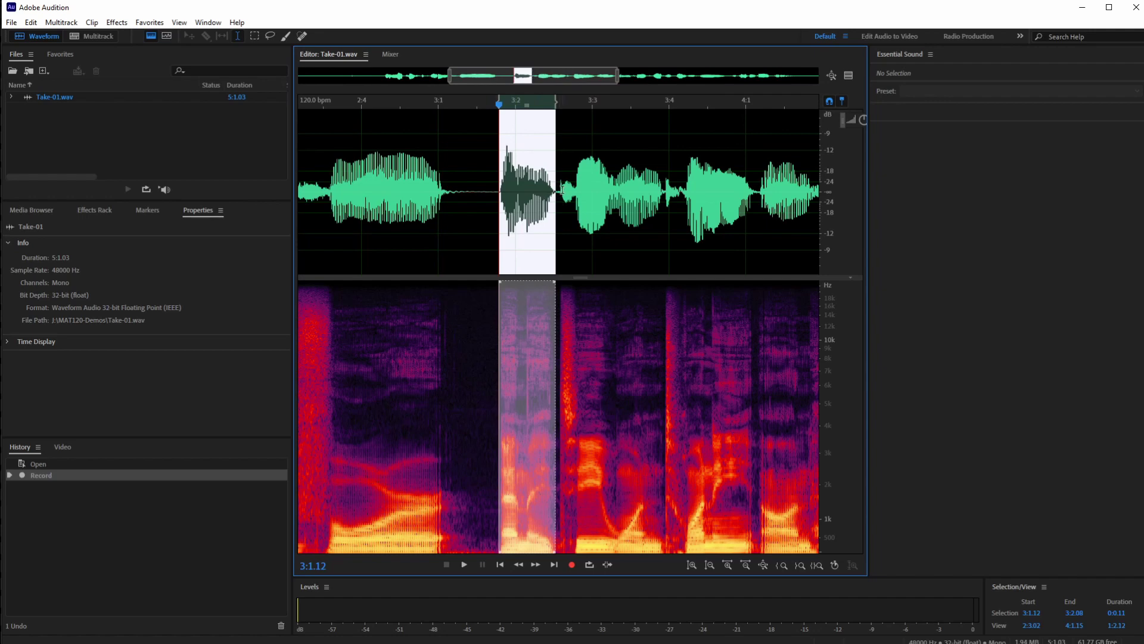
click(563, 194)
scroll(575, 201, down, 1)
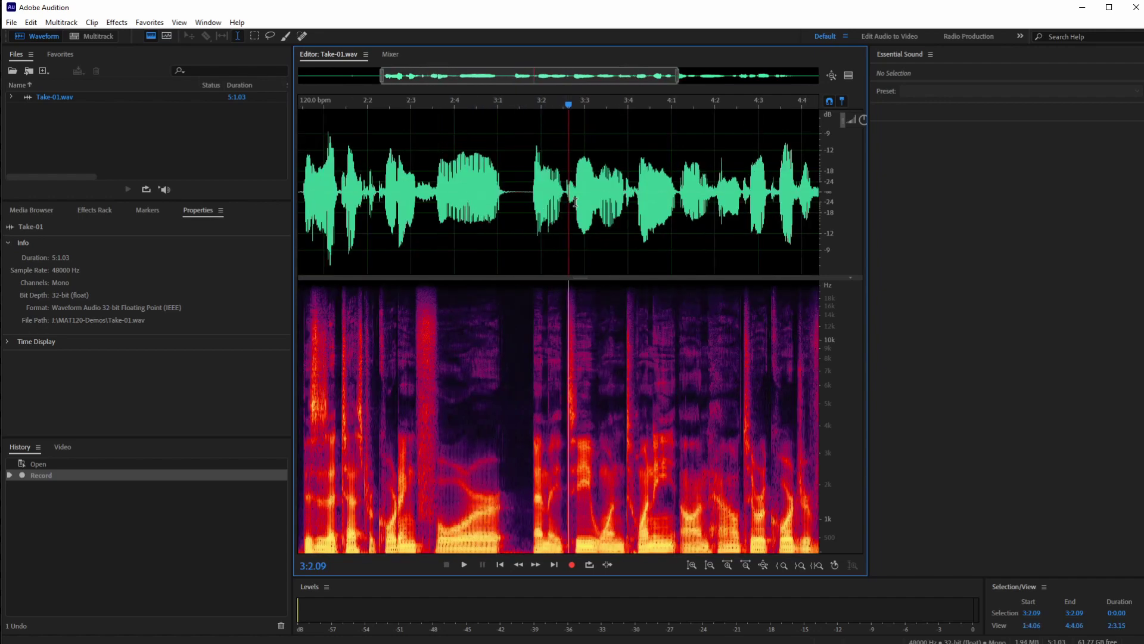
click(709, 564)
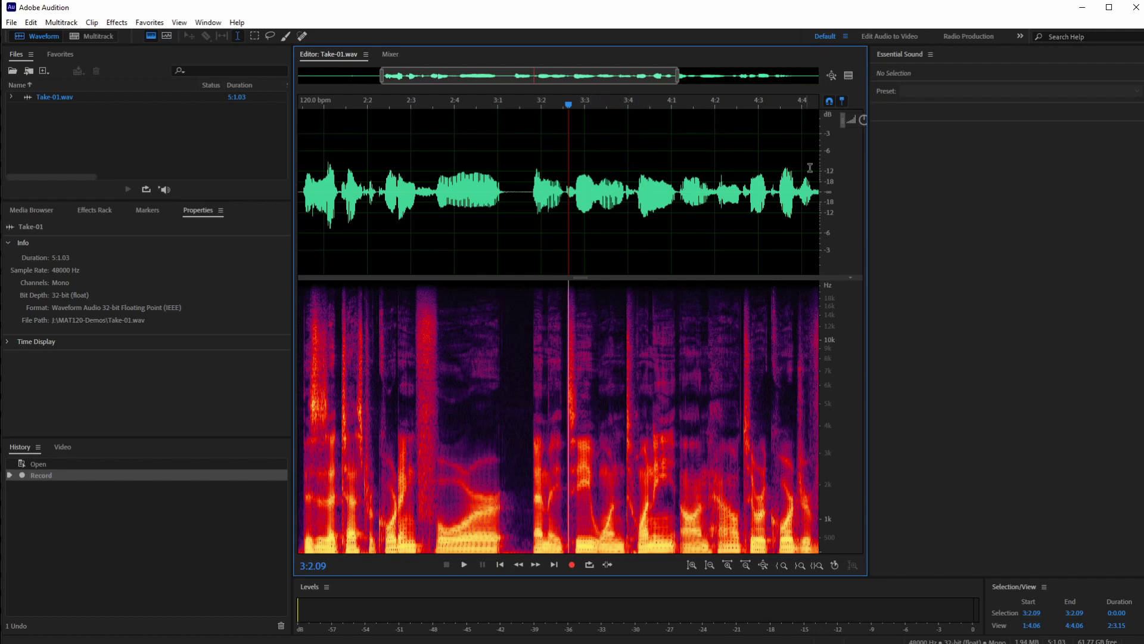
Check the options available for Essential Sound
click(935, 269)
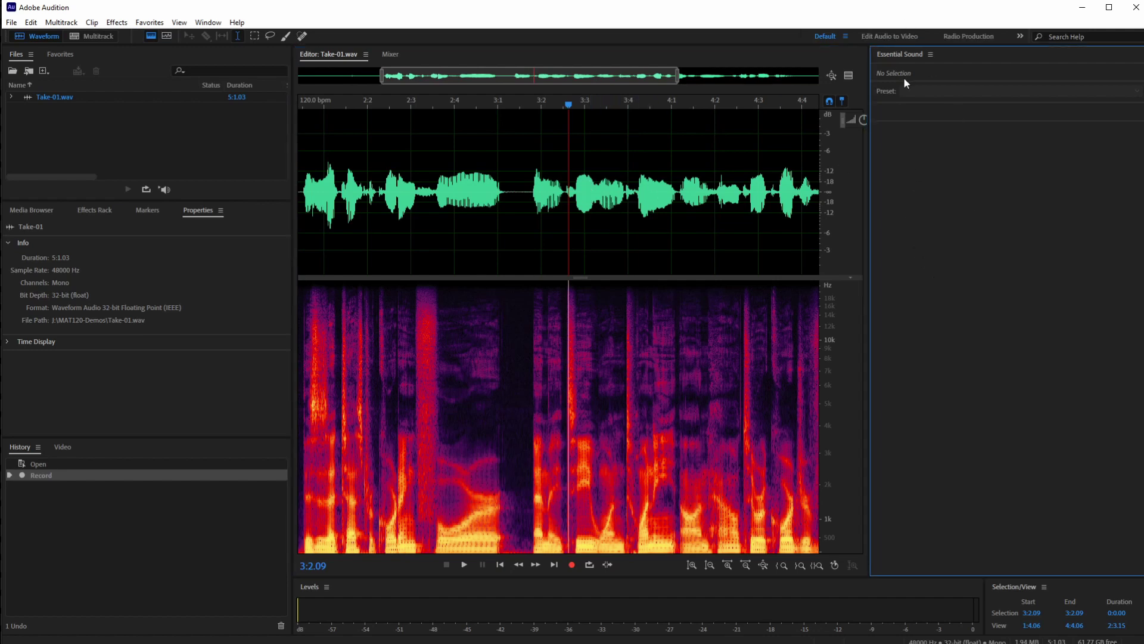
click(930, 55)
click(912, 181)
Dock the level meters as a narrow vertical column between the editor and Essential Sound, and start metering the input signal
click(309, 587)
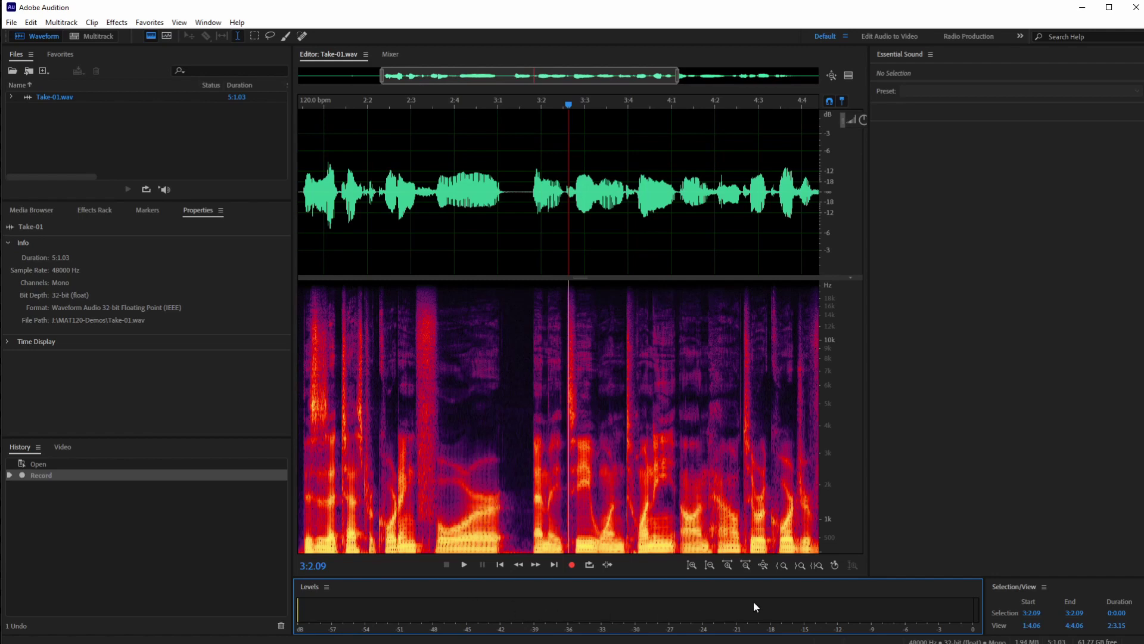
drag(307, 589, 876, 500)
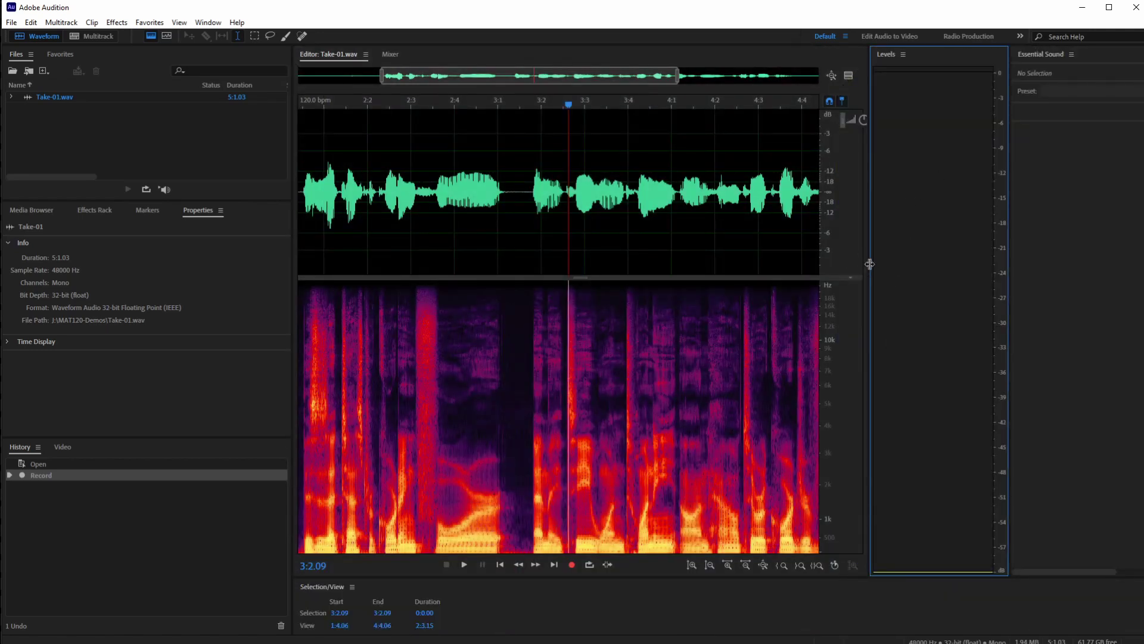
drag(869, 264, 936, 266)
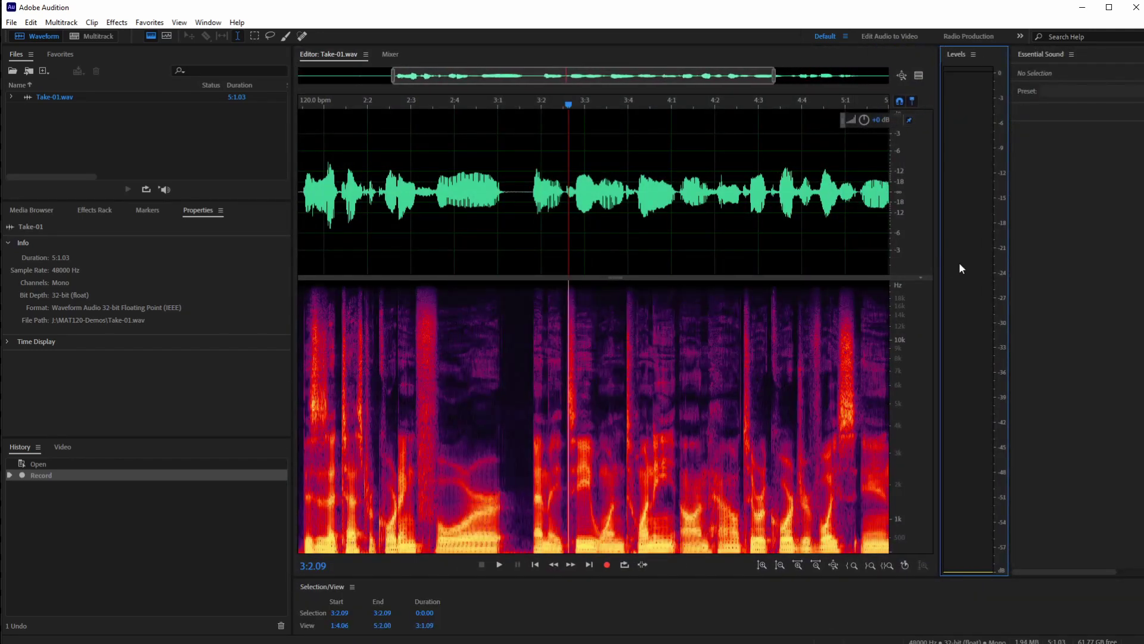
double_click(959, 264)
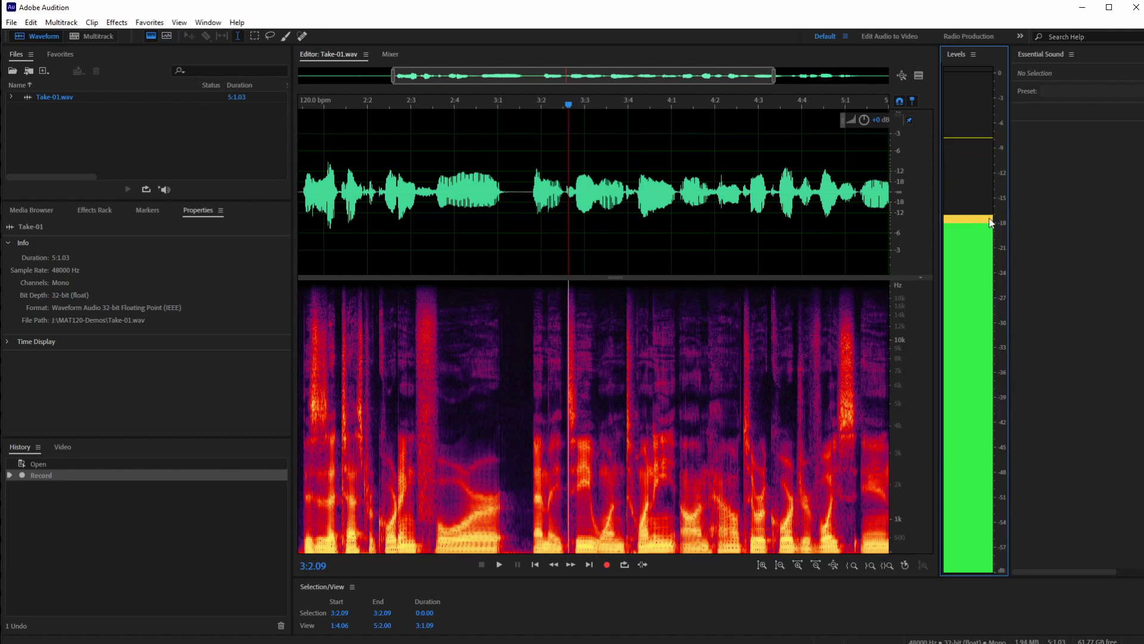
drag(956, 52, 971, 92)
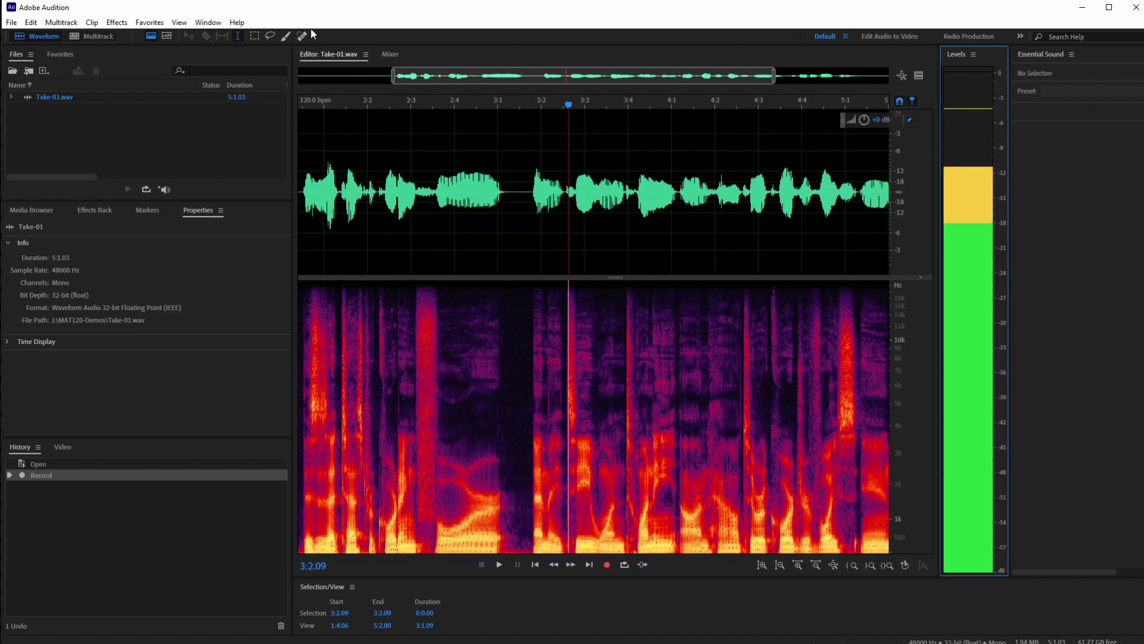
Try the Classic workspace and return to the Default workspace
click(236, 24)
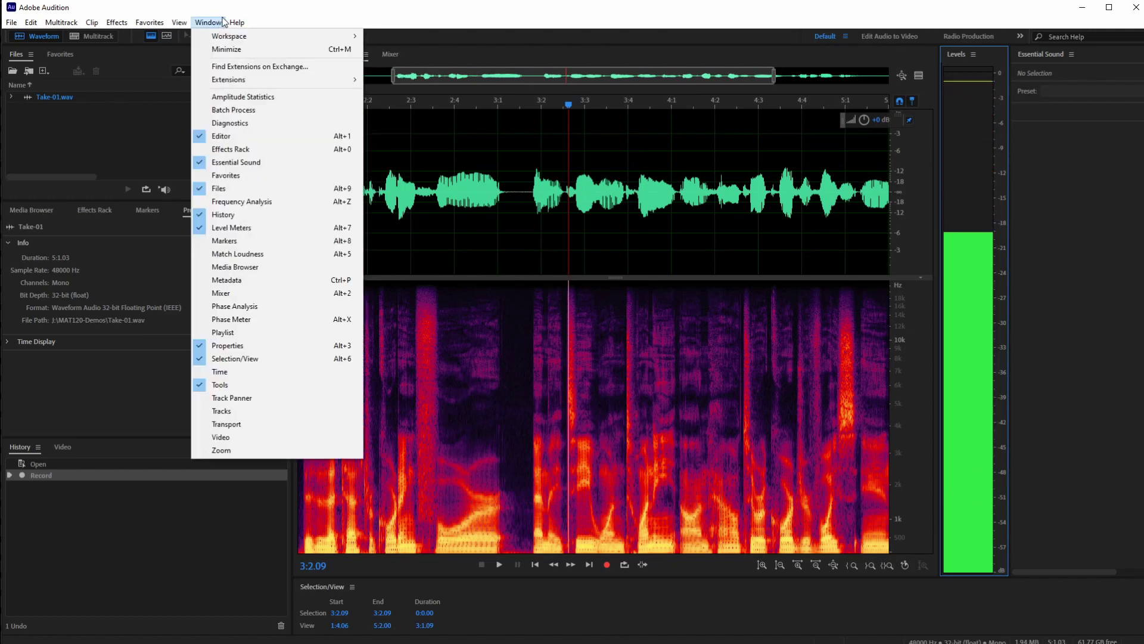
mouse_move(200, 28)
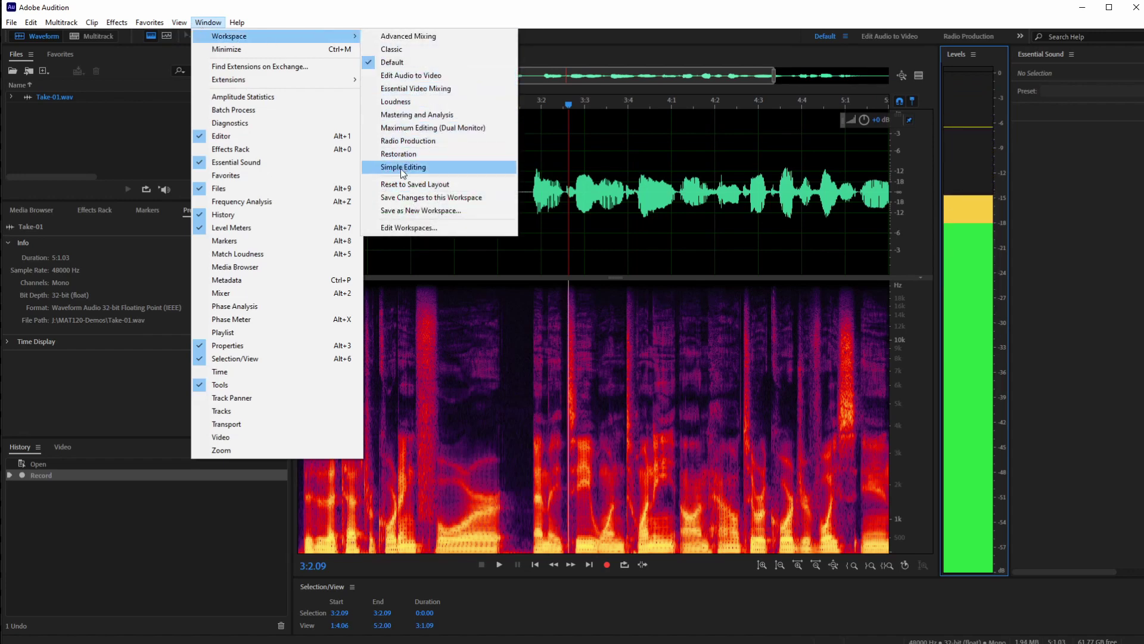
click(398, 50)
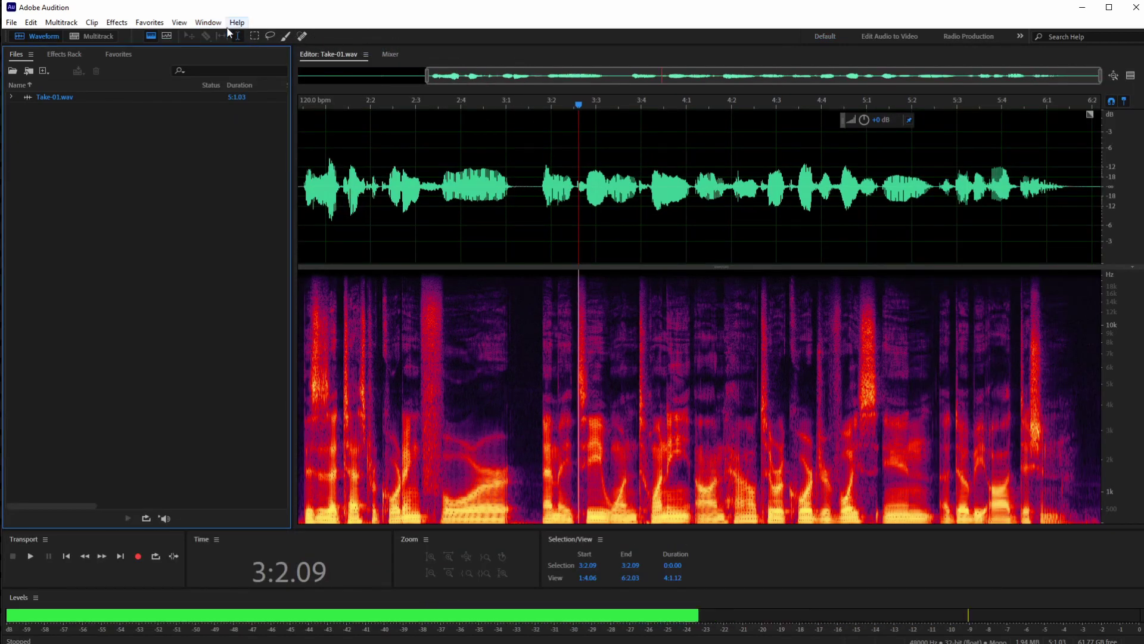
click(208, 22)
mouse_move(219, 41)
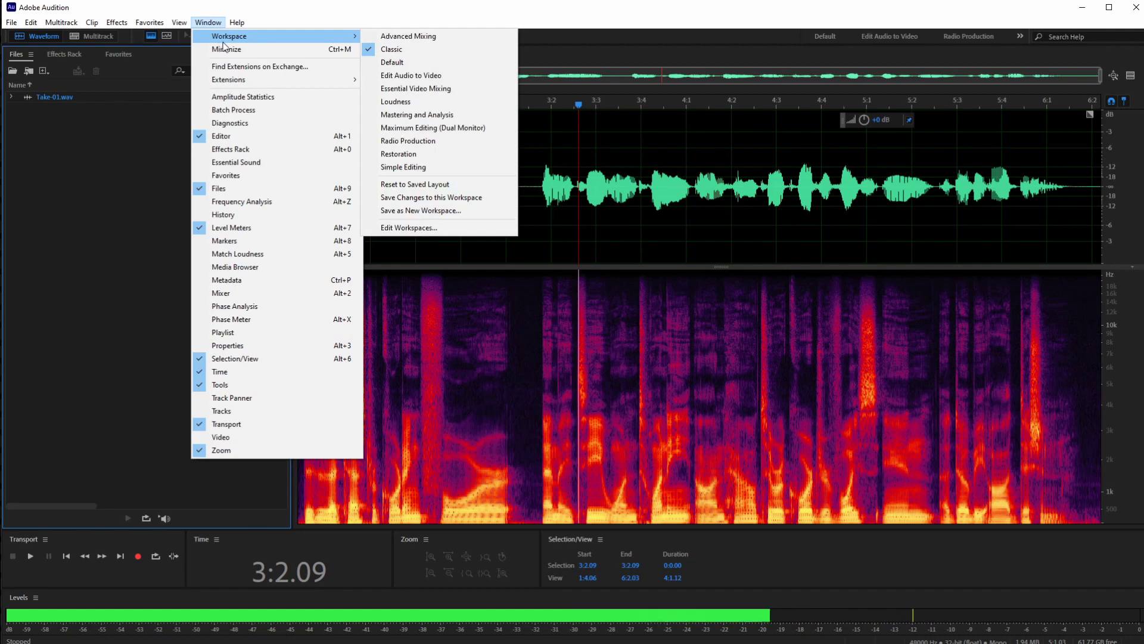
click(378, 62)
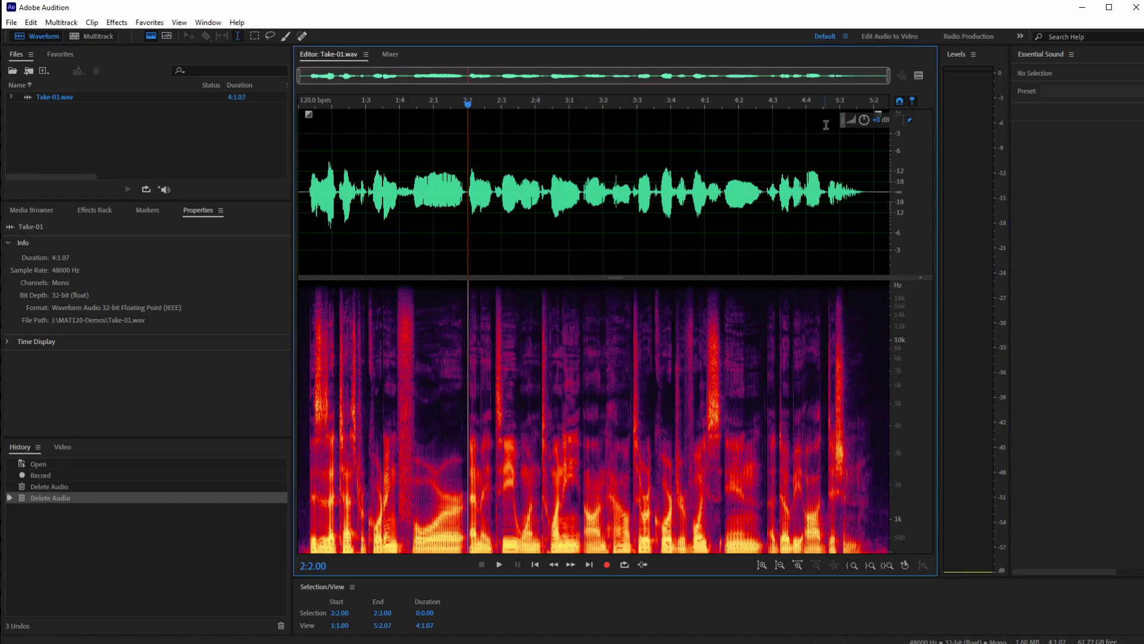
Move the floating volume control close to the middle above the waveform
drag(842, 119, 518, 127)
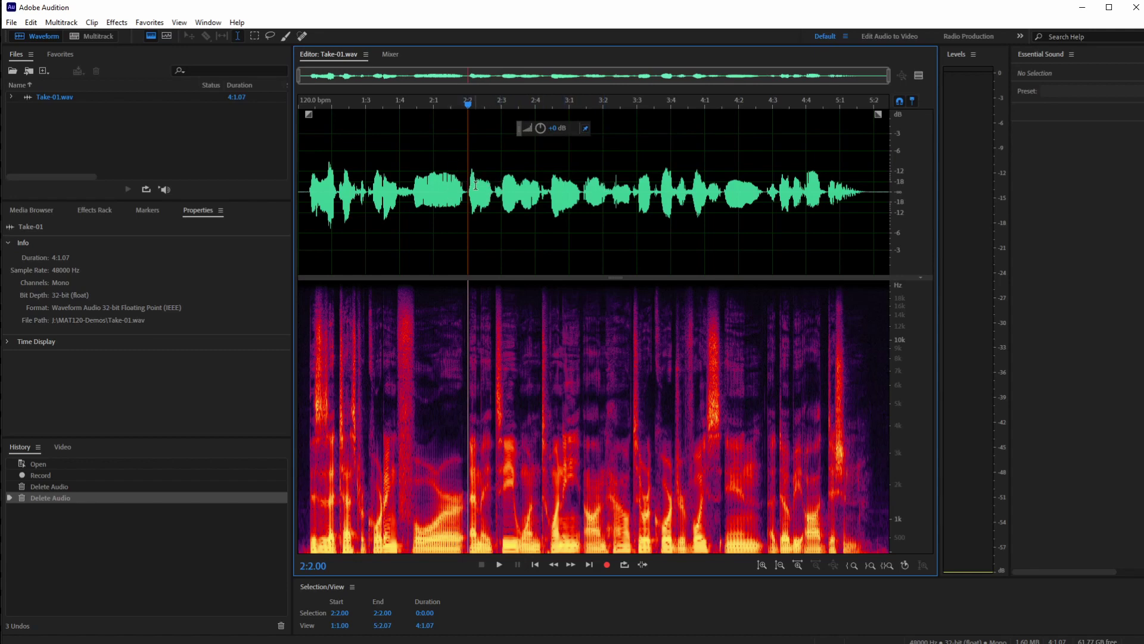
scroll(476, 186, up, 5)
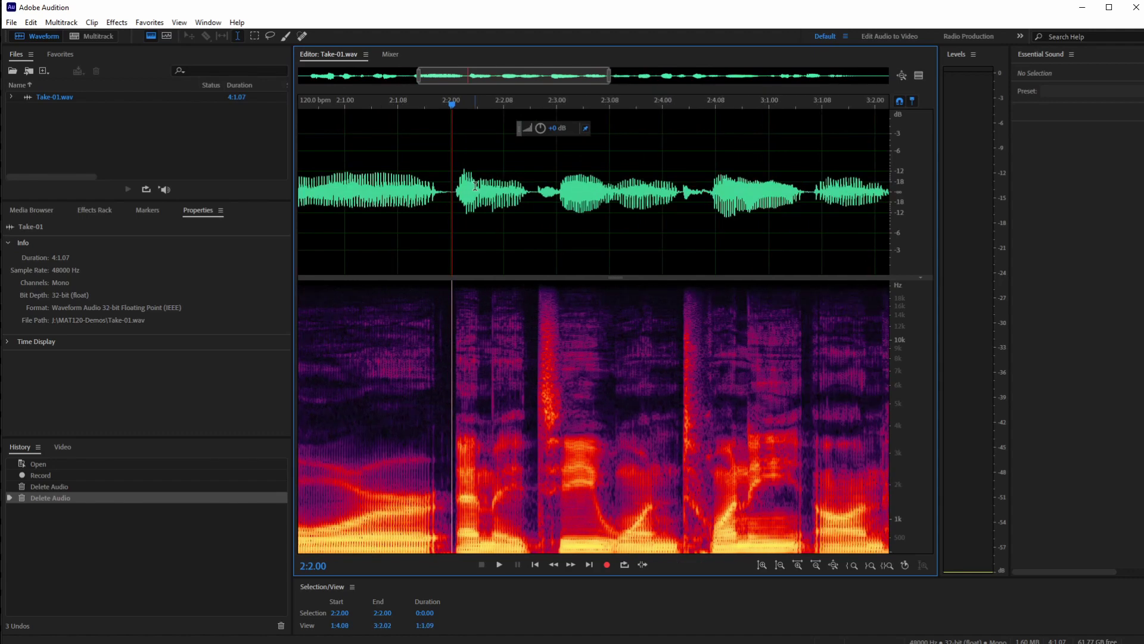
Select only the visible stretch from 1:3.04 to 4:1.02, then show the entire recording and clear the selection
scroll(476, 186, down, 3)
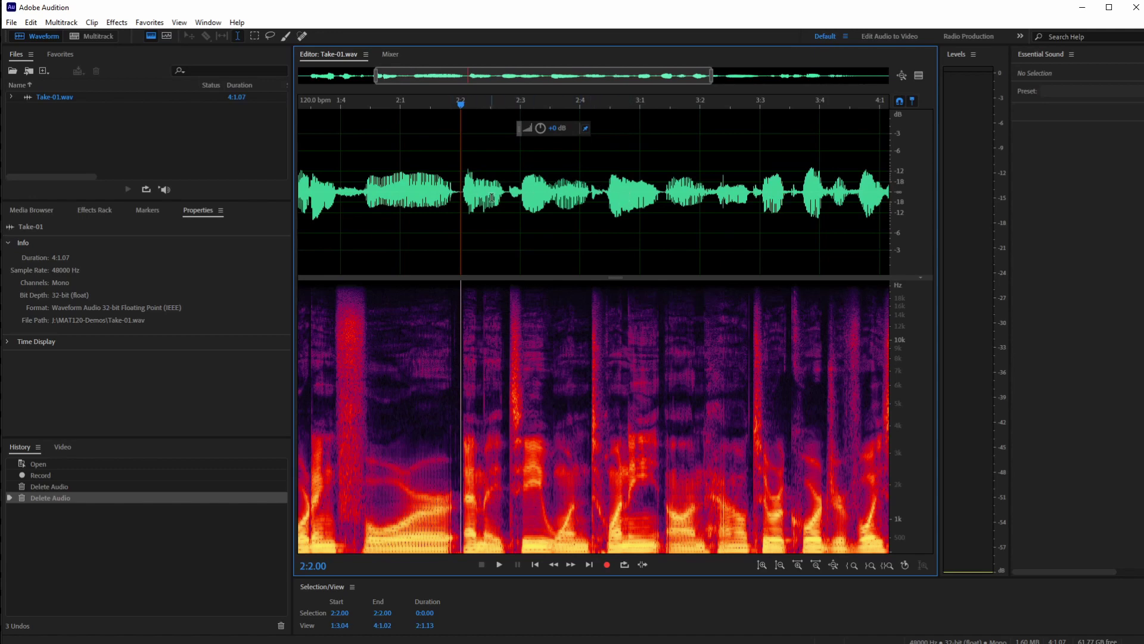
double_click(510, 190)
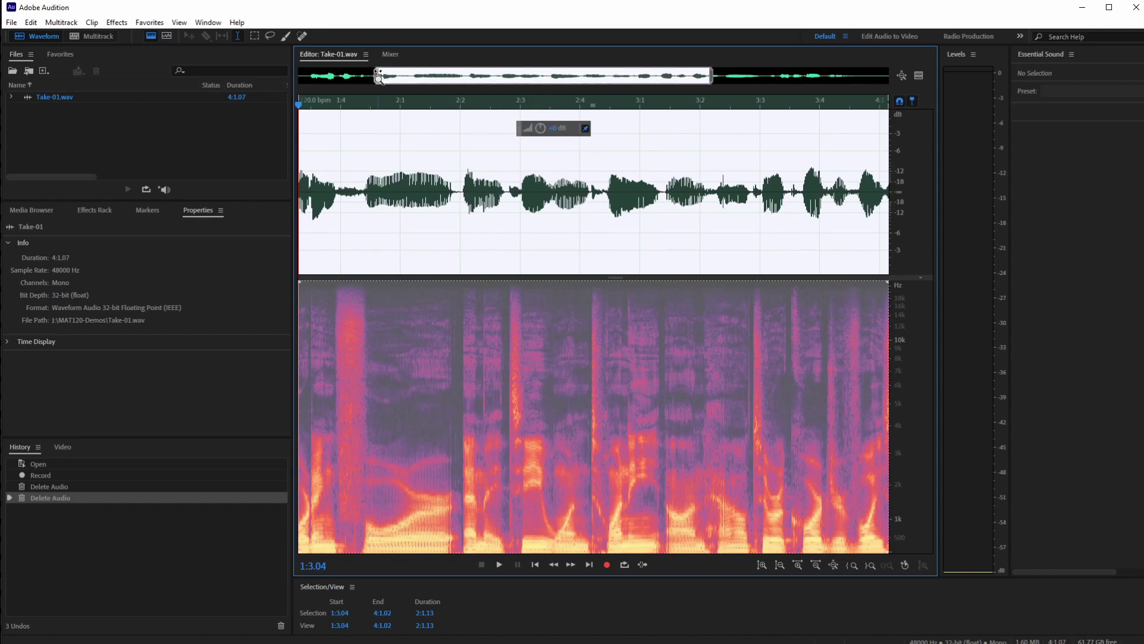
scroll(437, 169, down, 2)
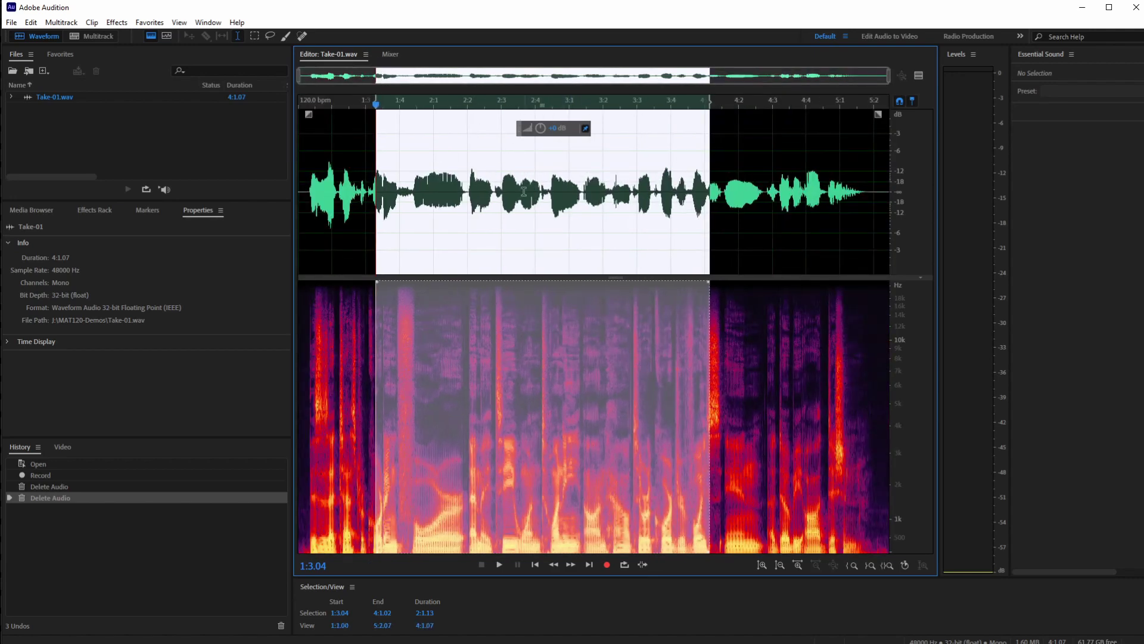
click(722, 180)
mouse_move(886, 76)
mouse_down()
mouse_move(862, 77)
mouse_move(888, 77)
mouse_up()
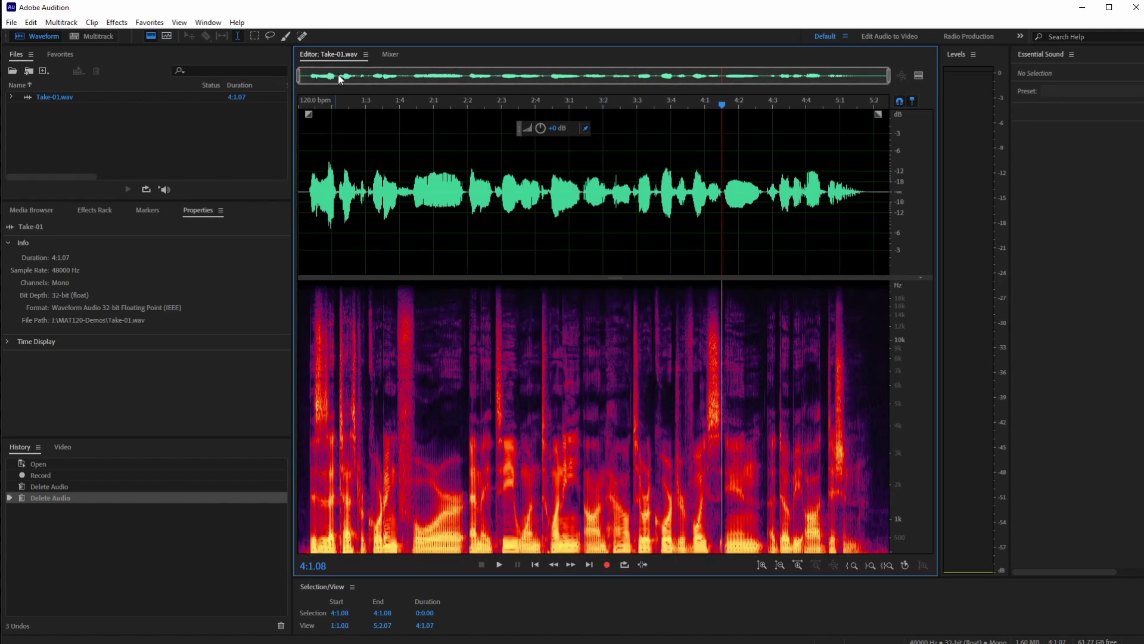
Select the entire recording and amplify it in two passes with the floating volume control
double_click(492, 190)
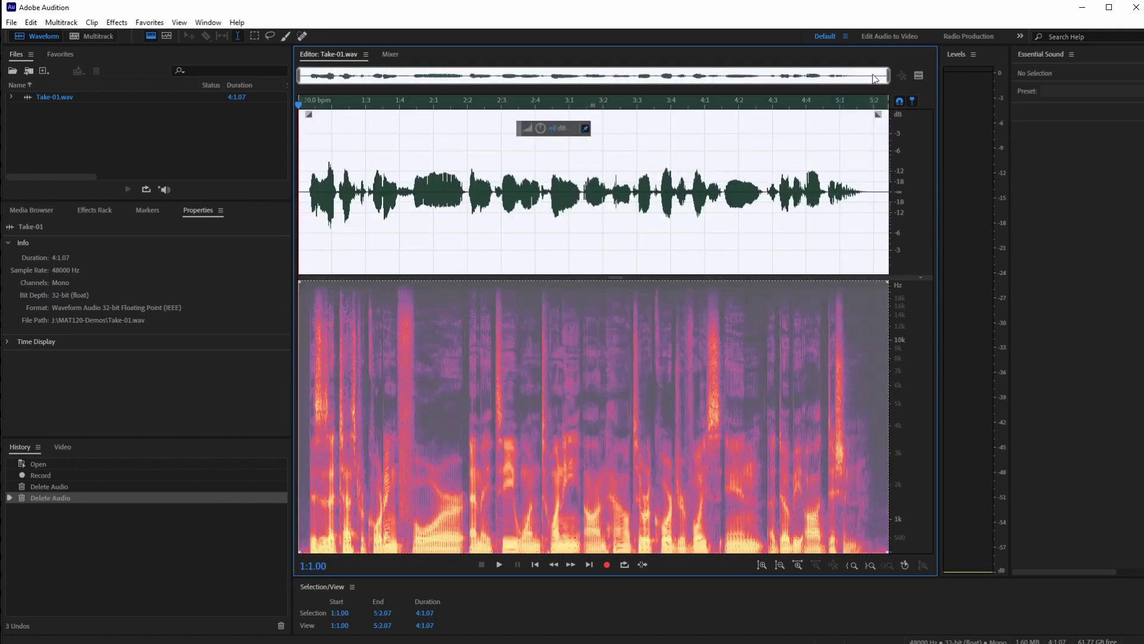
mouse_move(557, 132)
mouse_down()
mouse_move(519, 134)
mouse_move(551, 132)
mouse_up()
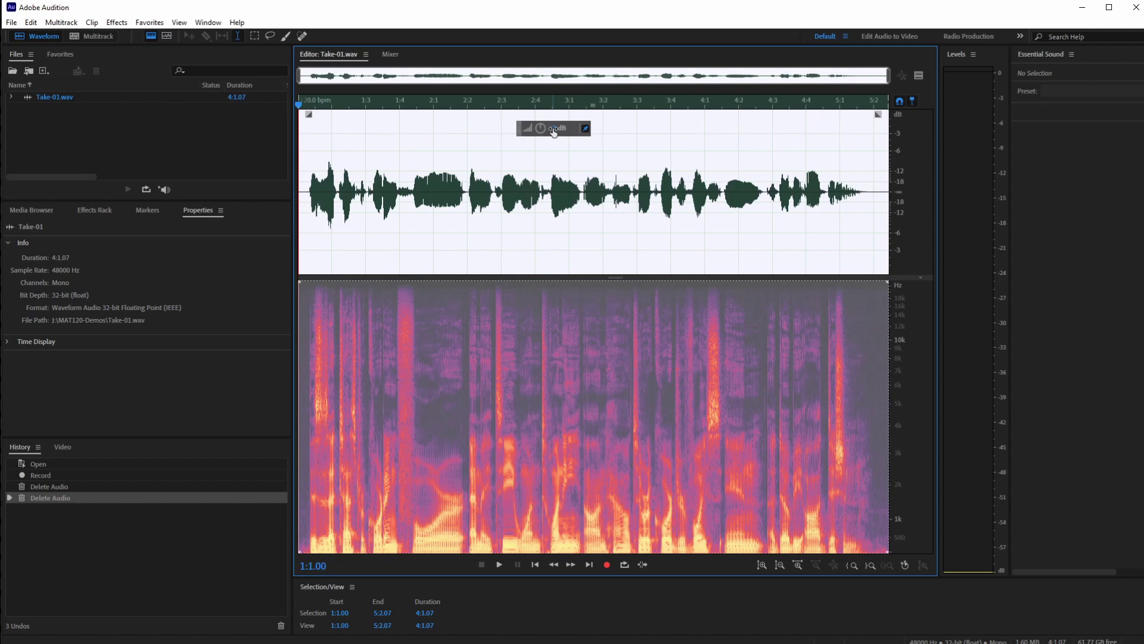
drag(553, 132, 568, 130)
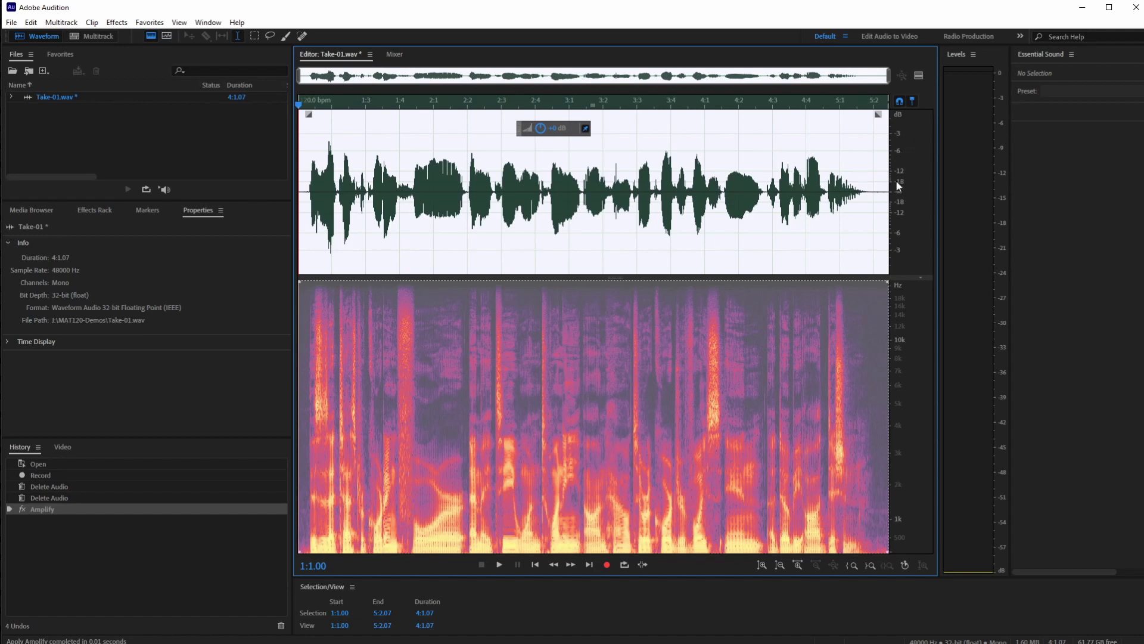
mouse_move(556, 128)
mouse_down()
mouse_move(541, 129)
mouse_move(557, 128)
mouse_up()
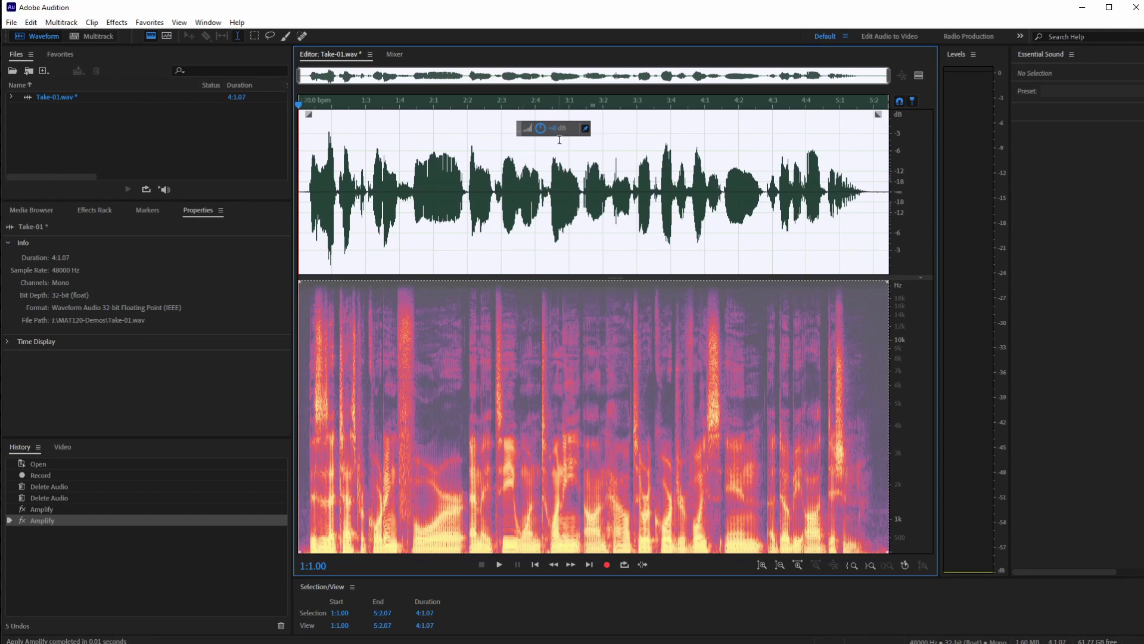
Play back the amplified recording from 2:2.12 while watching the level meters, and stop
click(495, 189)
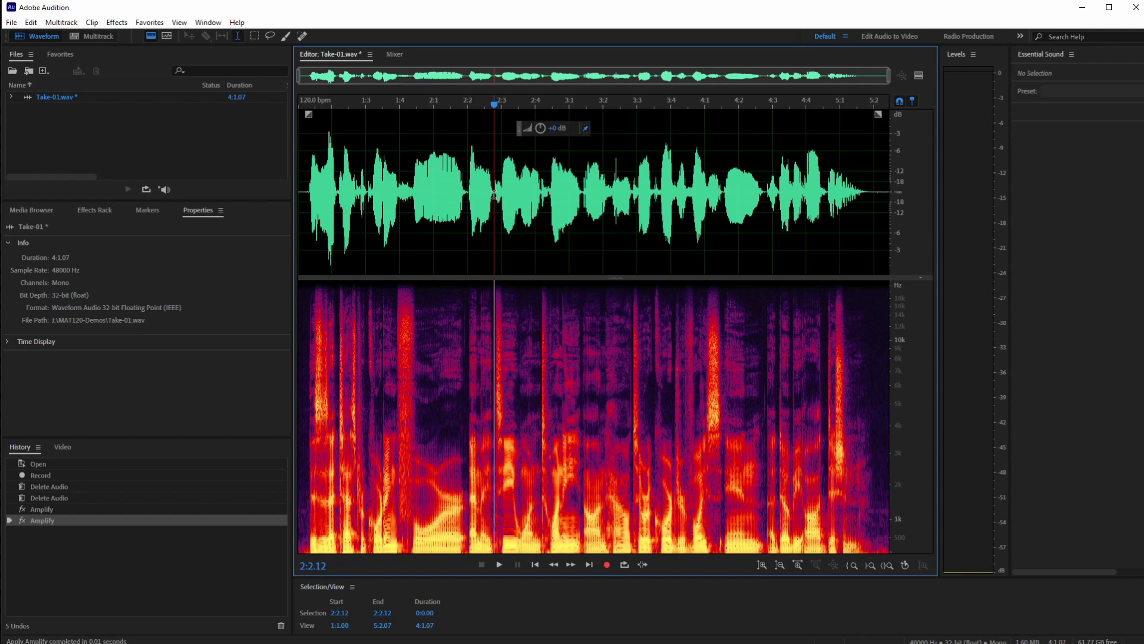
key(space)
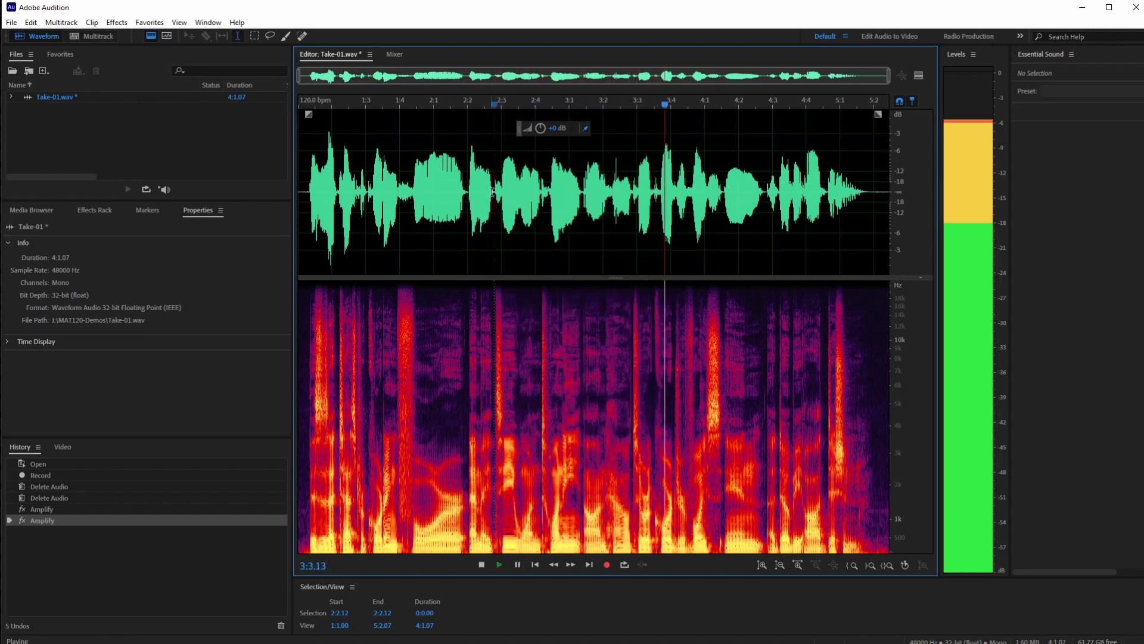
key(space)
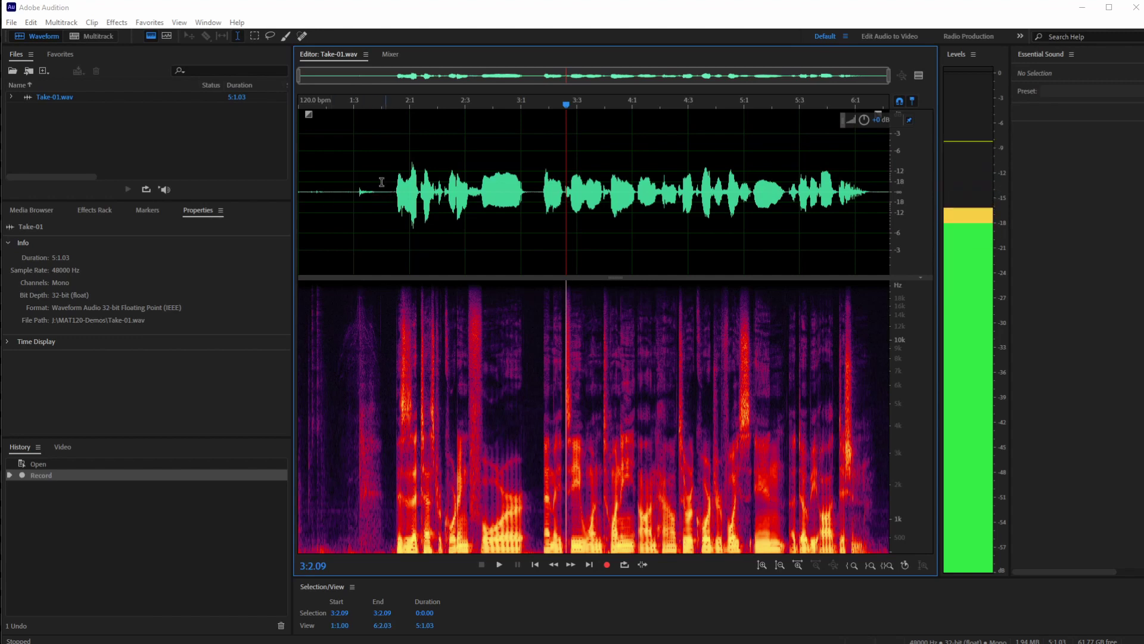
Delete the unwanted lead-in before the speech, from 1:1.00 to 1:4.02, using the Time Selection tool
click(238, 36)
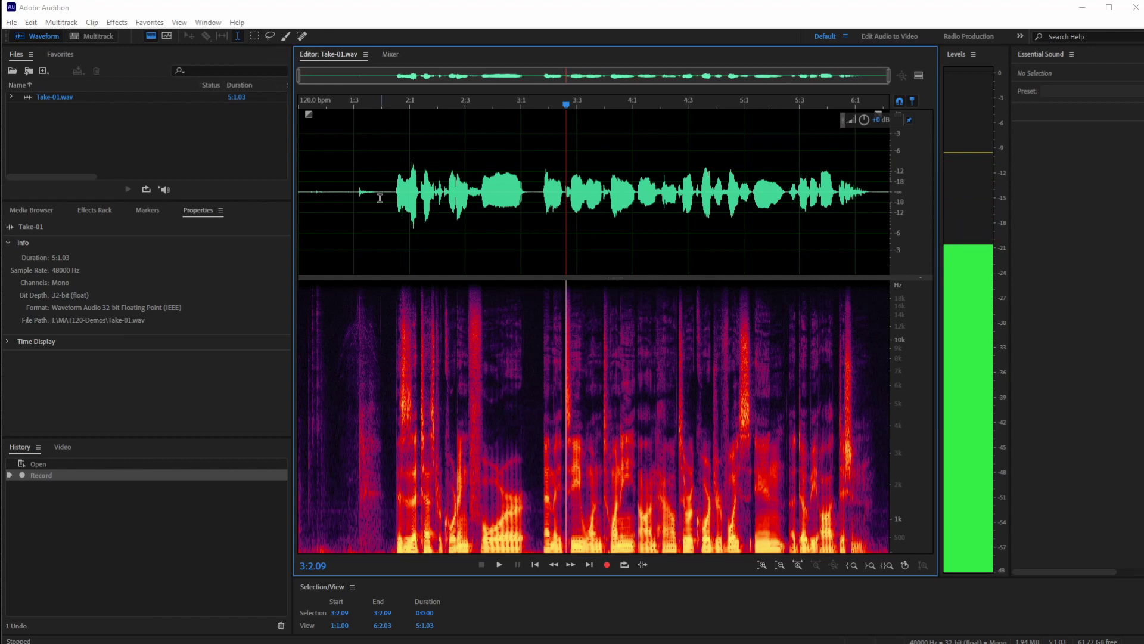
drag(386, 192, 286, 187)
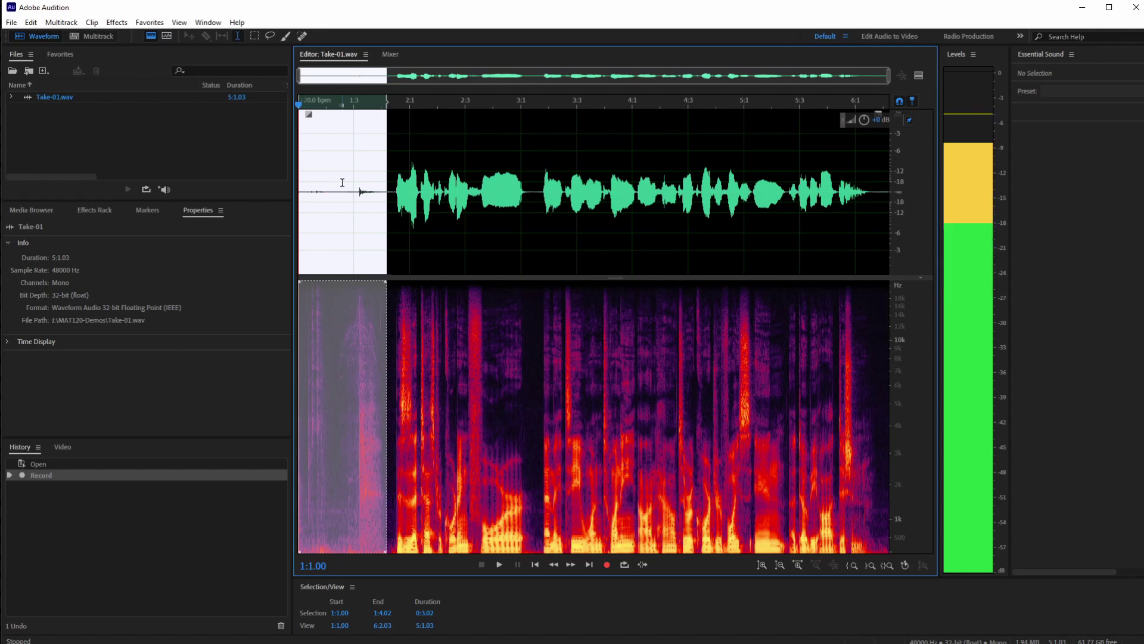
click(31, 22)
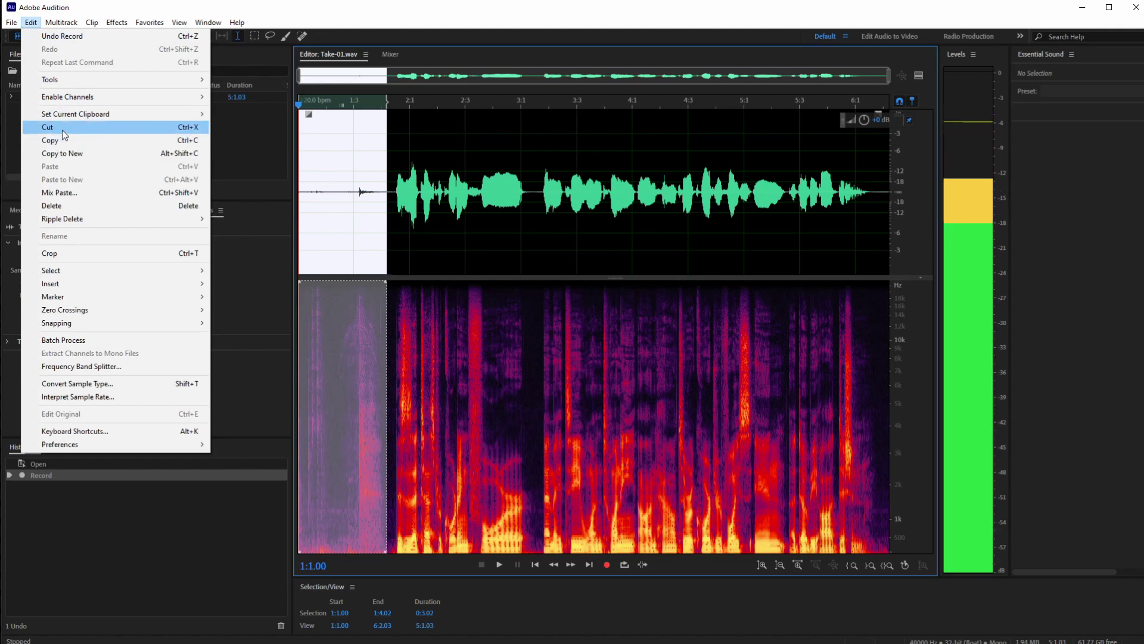
click(58, 205)
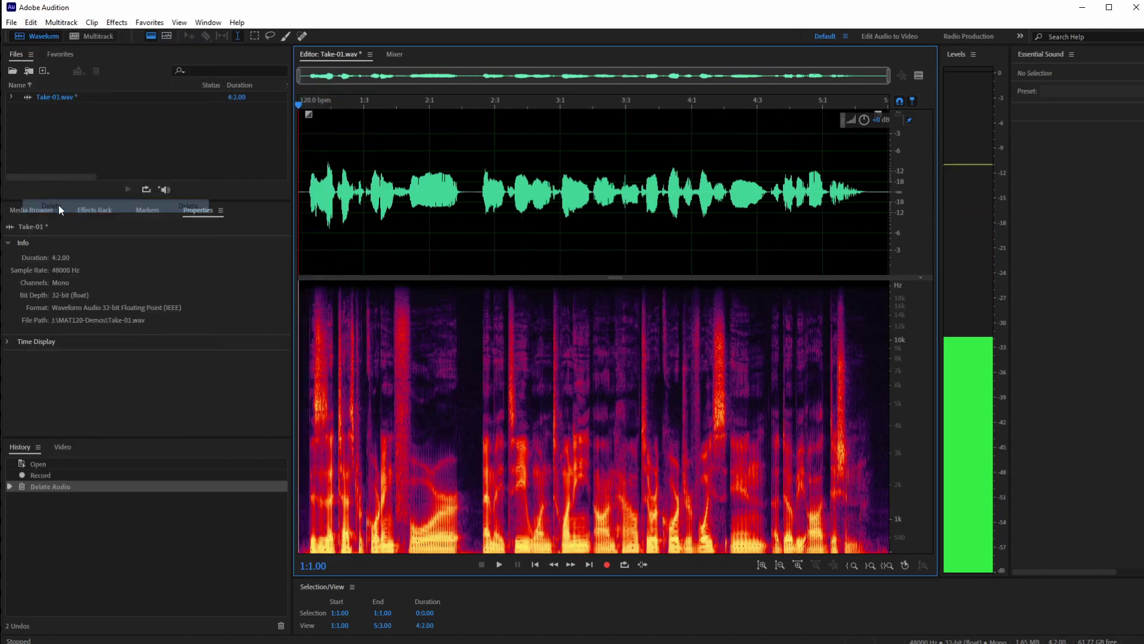
Try selecting the short silence from the start to 1:1.05, clear the selection and play back the trimmed recording
click(309, 193)
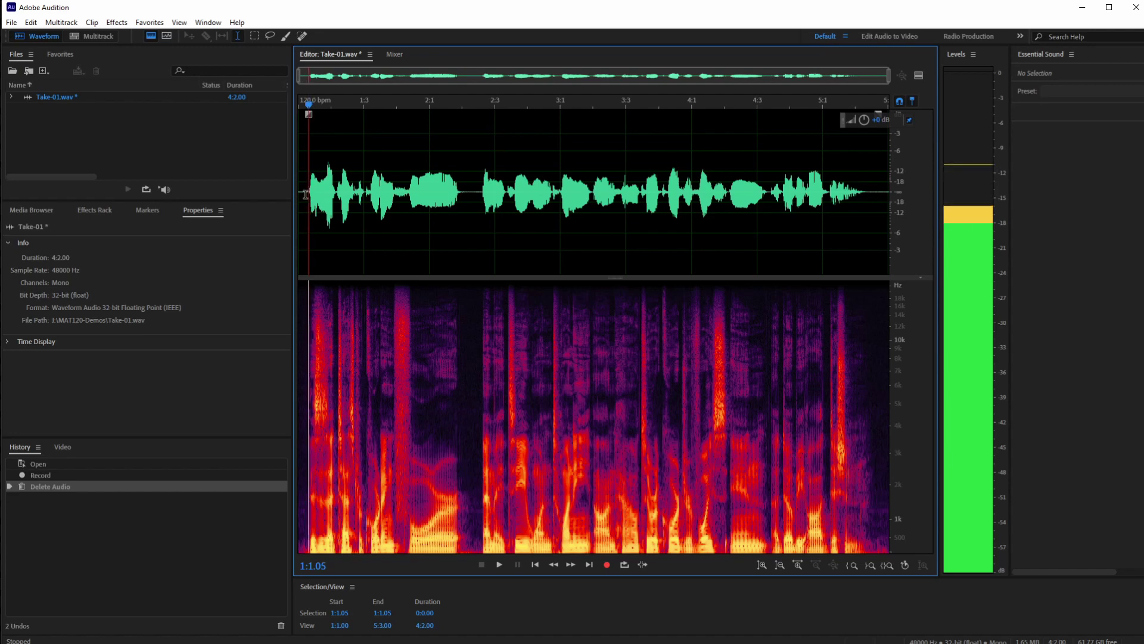
drag(308, 193, 284, 193)
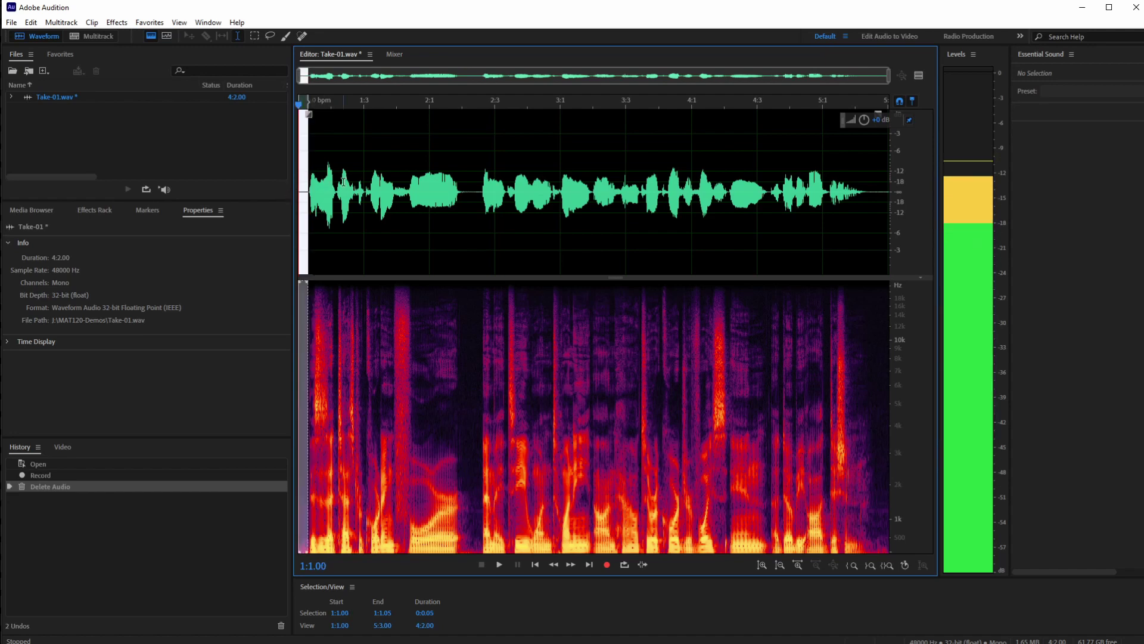
click(830, 190)
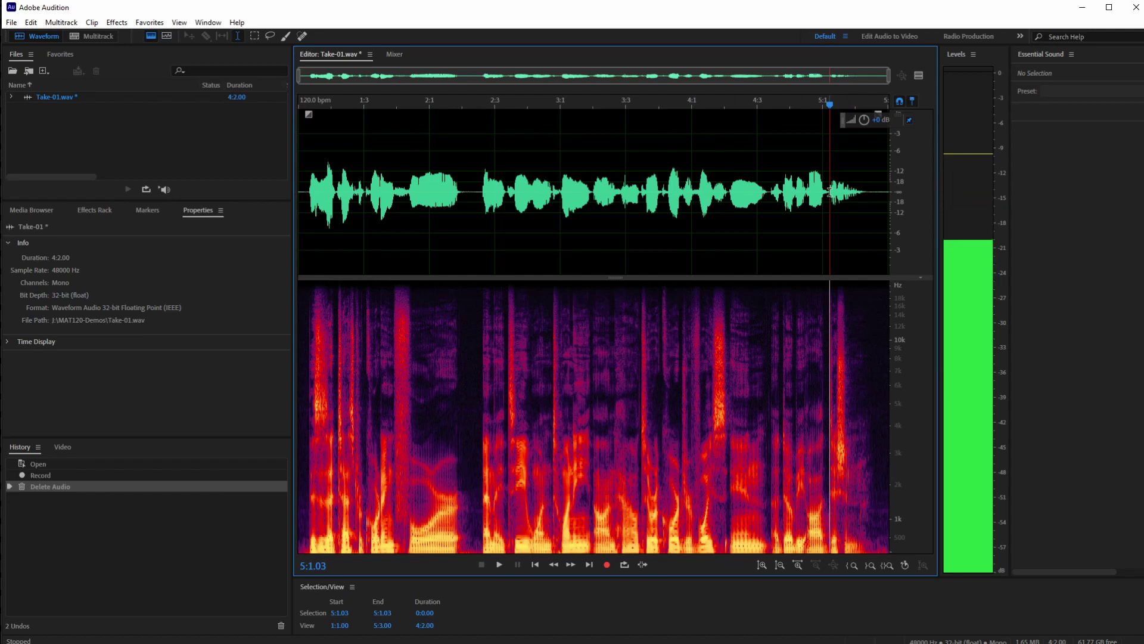
key(space)
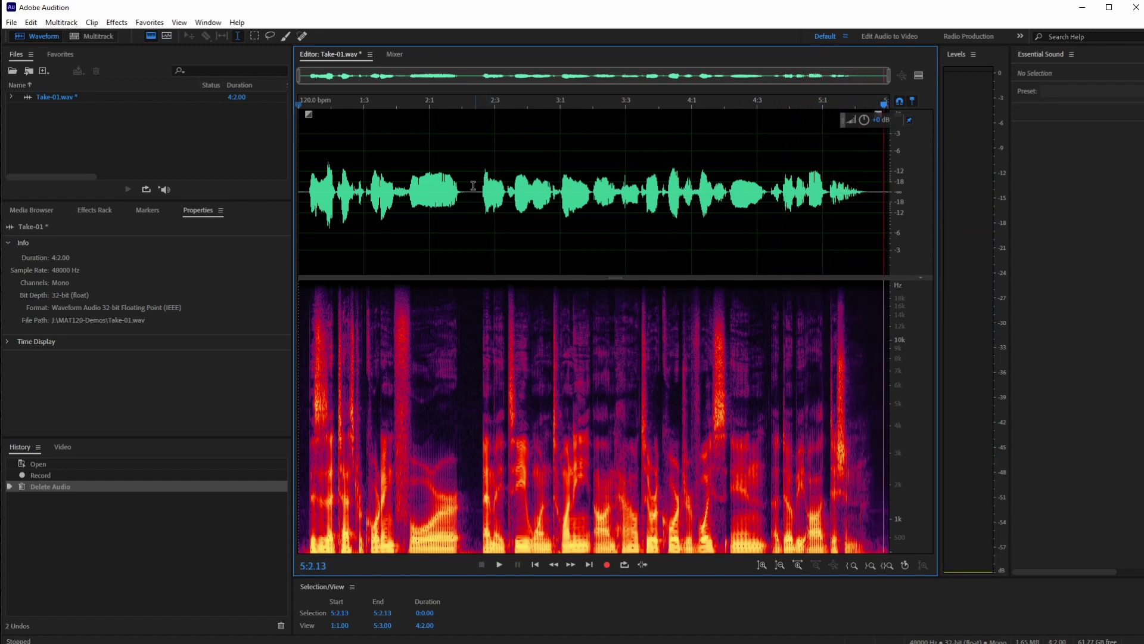
Delete the pause between the phrases from 2:2.00 to 2:2.09 and play across the join from 1:4.03
drag(463, 191, 481, 190)
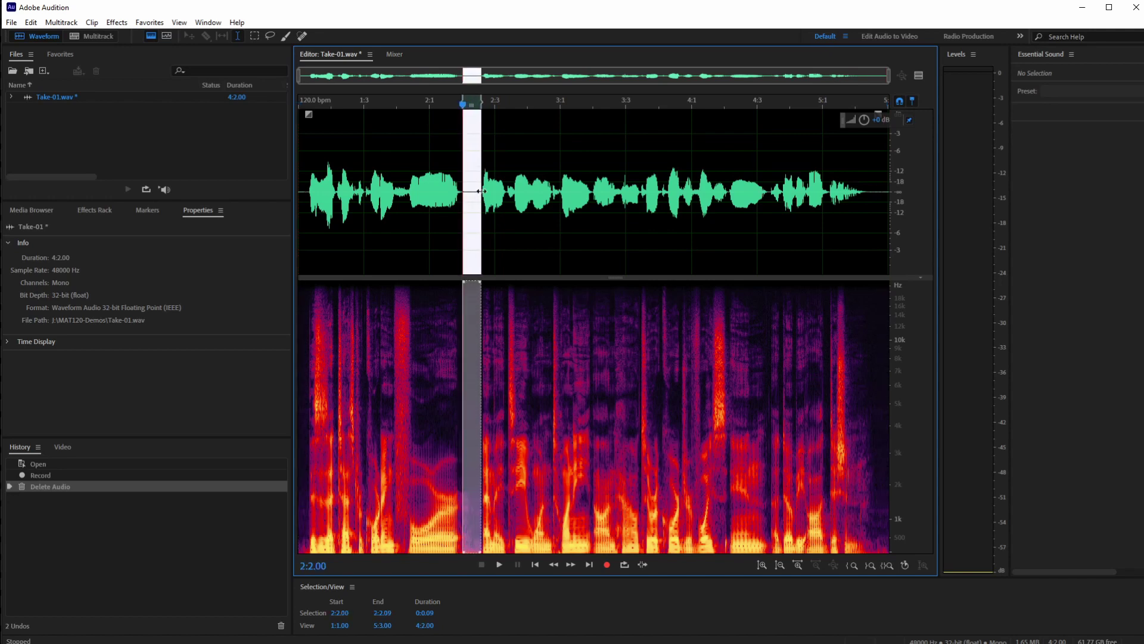
key(Delete)
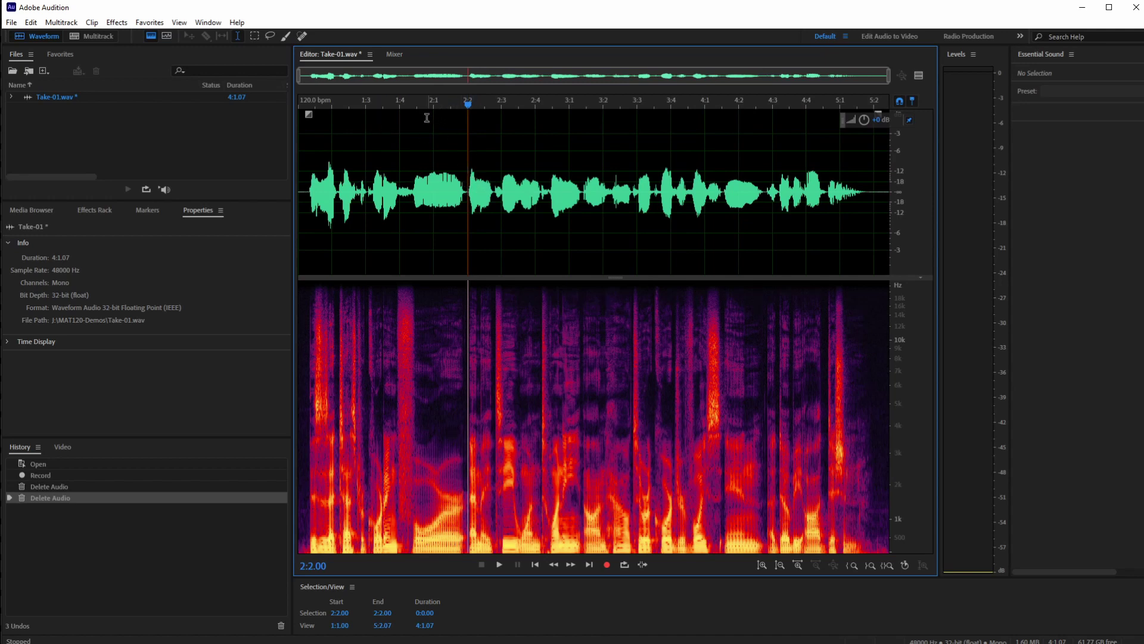
click(408, 124)
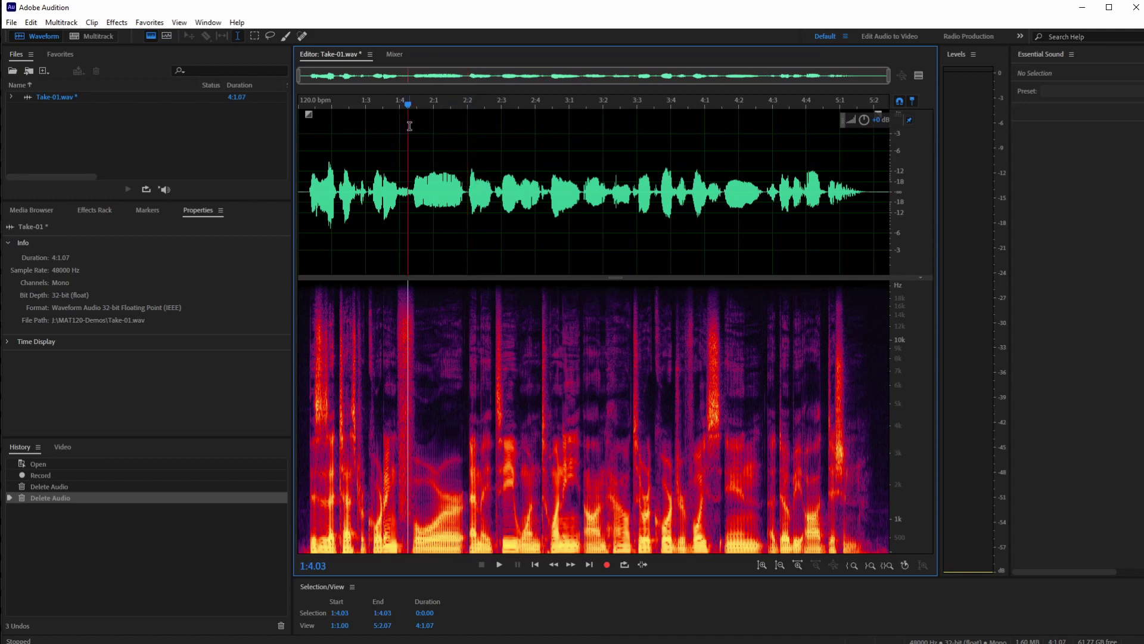
key(space)
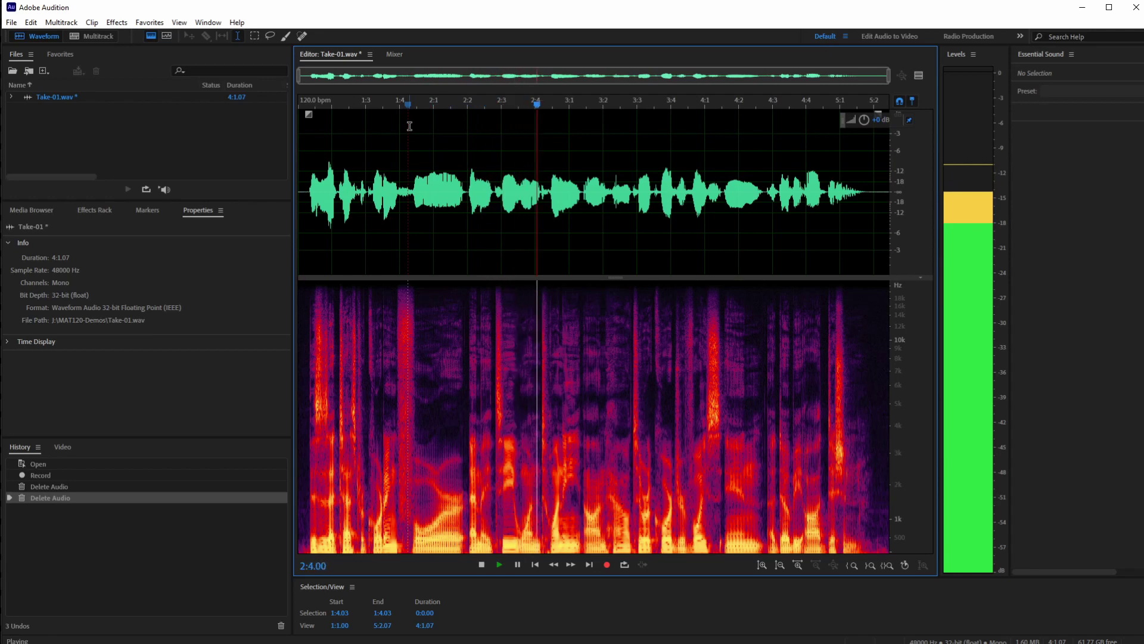
key(space)
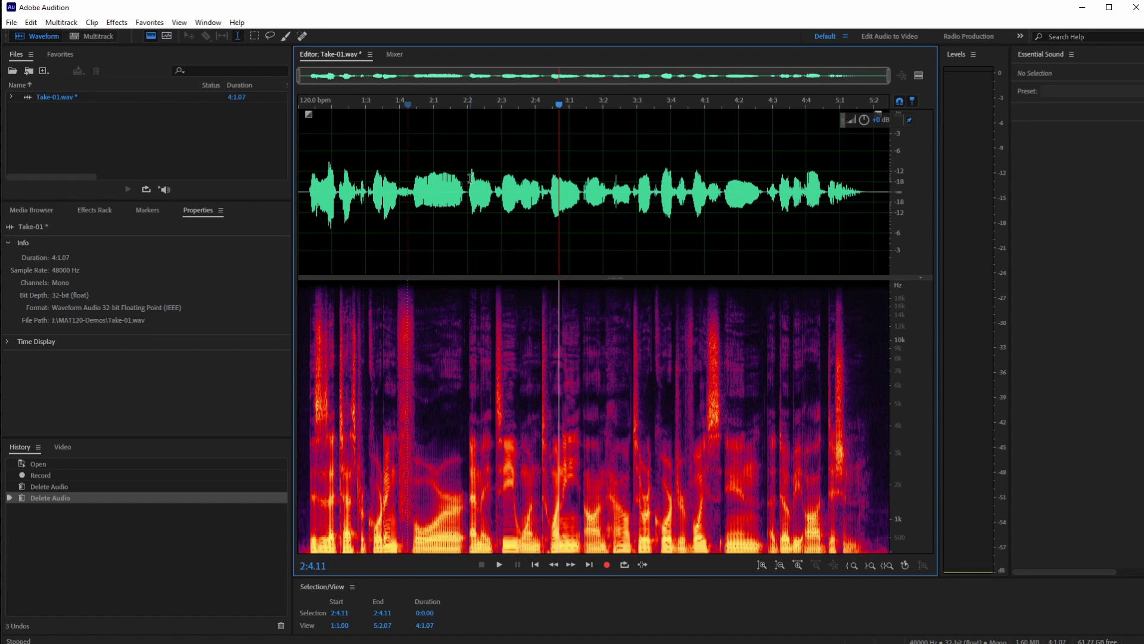
Save the trimmed recording under its existing file name
click(11, 22)
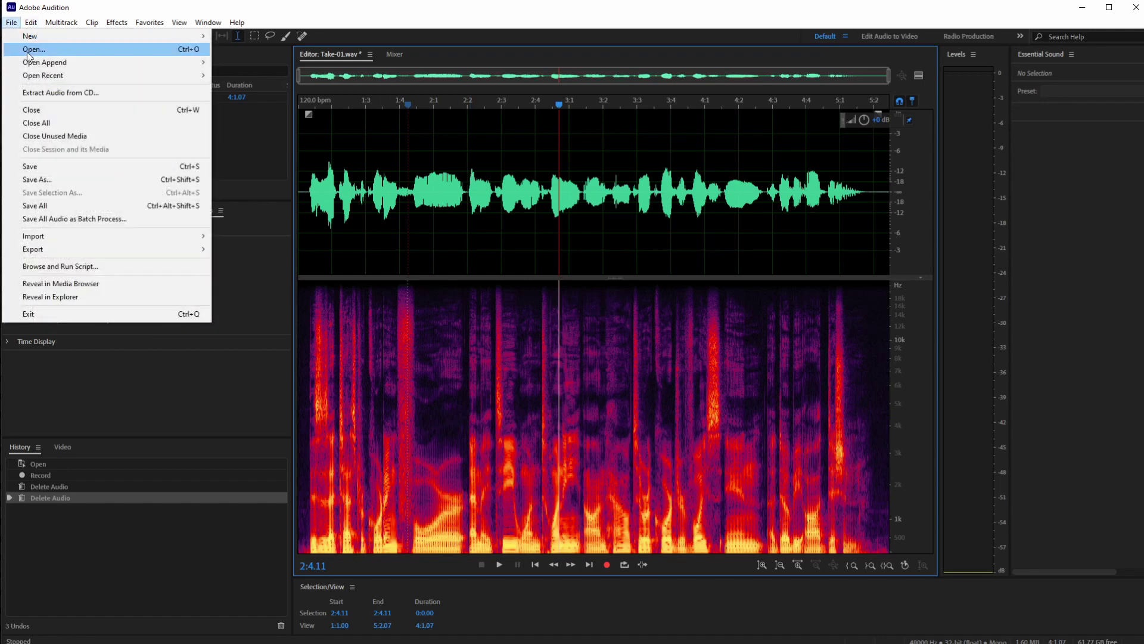
click(31, 167)
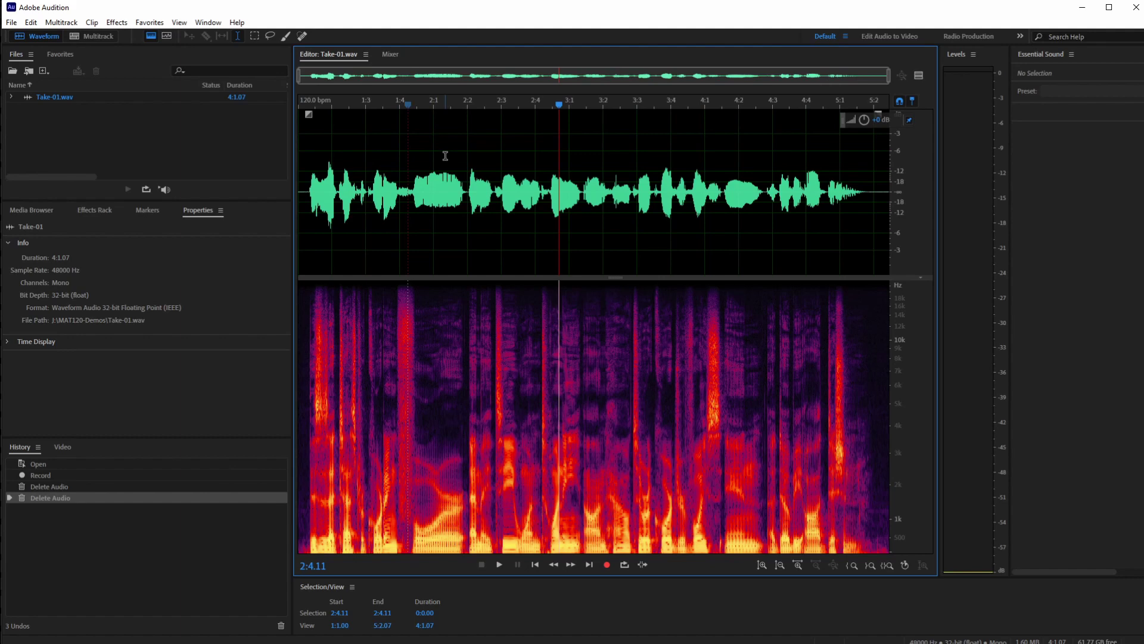
Undo the deletion of the pause and delete it again, two times over
click(31, 22)
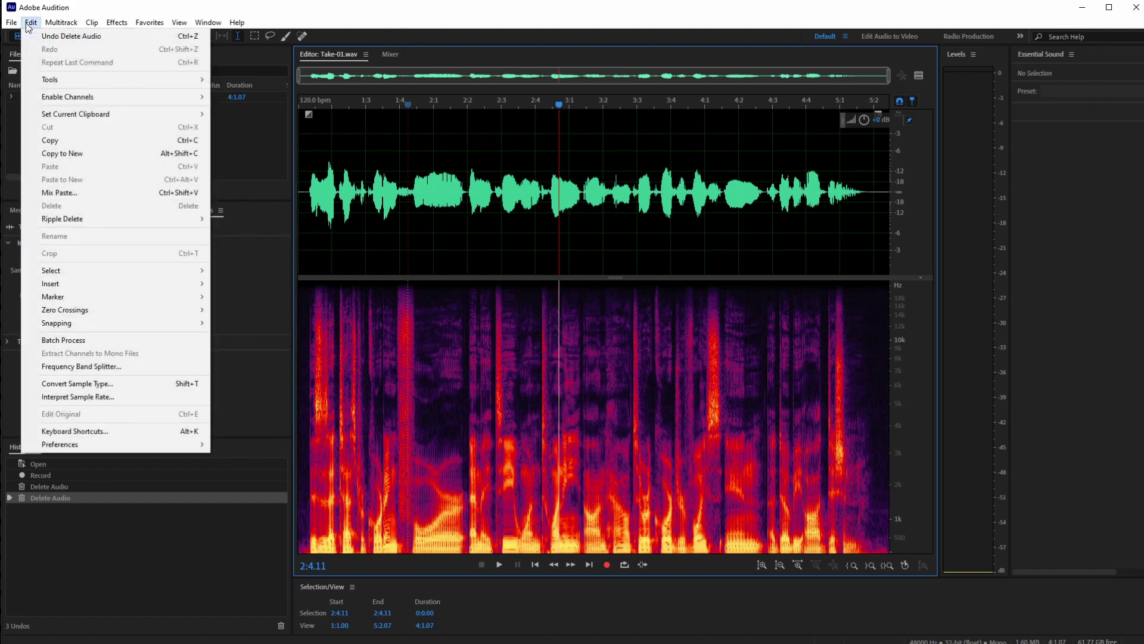
click(43, 37)
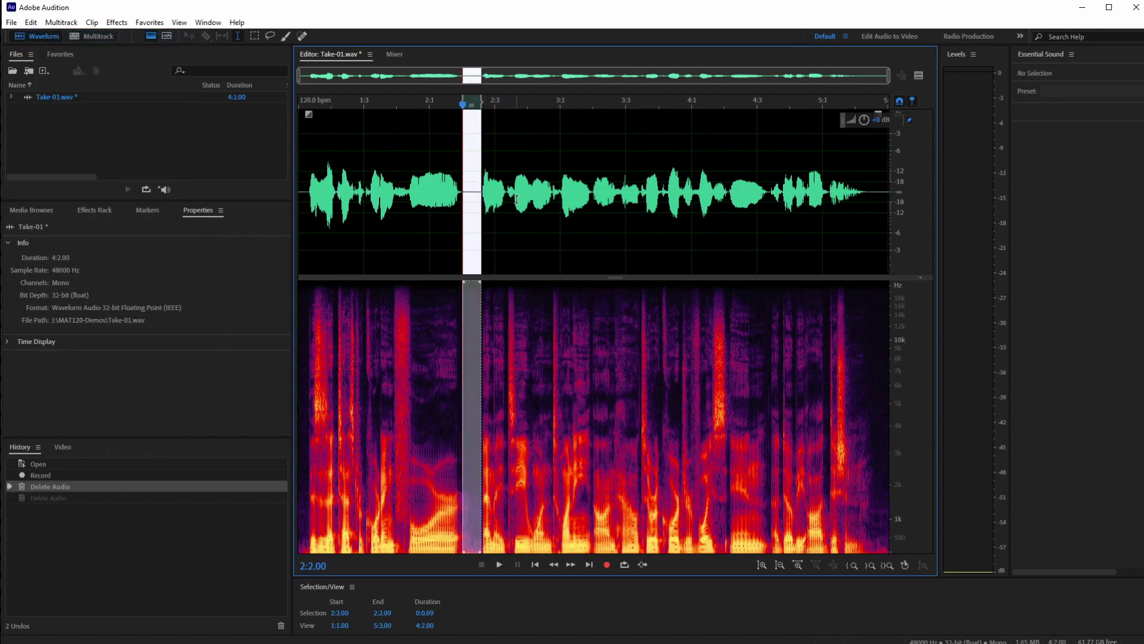
key(Delete)
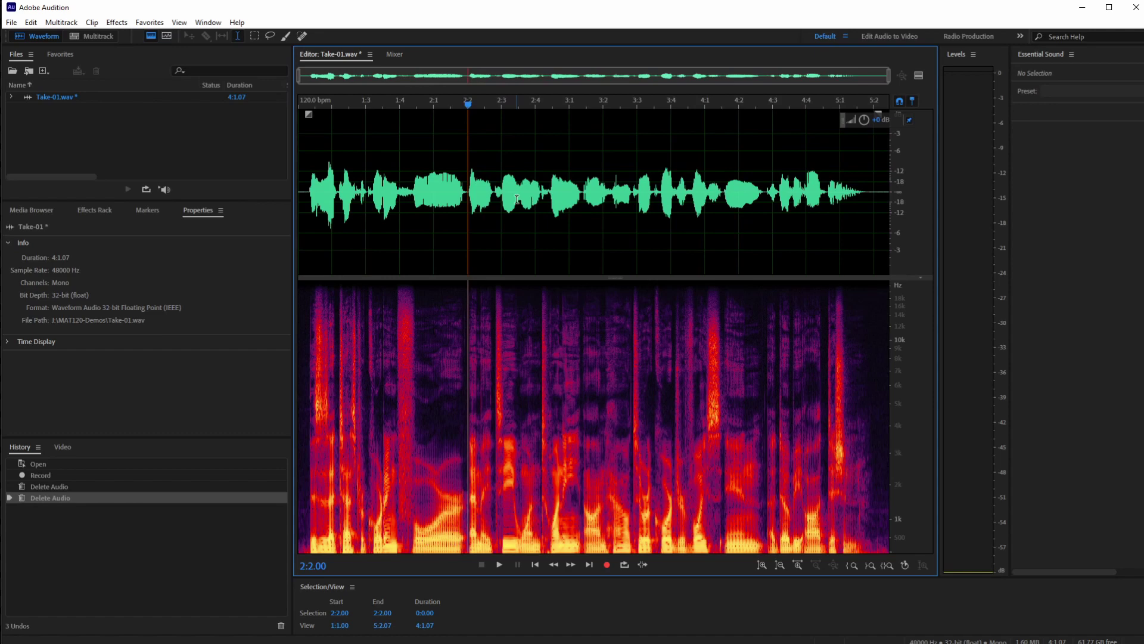
key(ctrl+z)
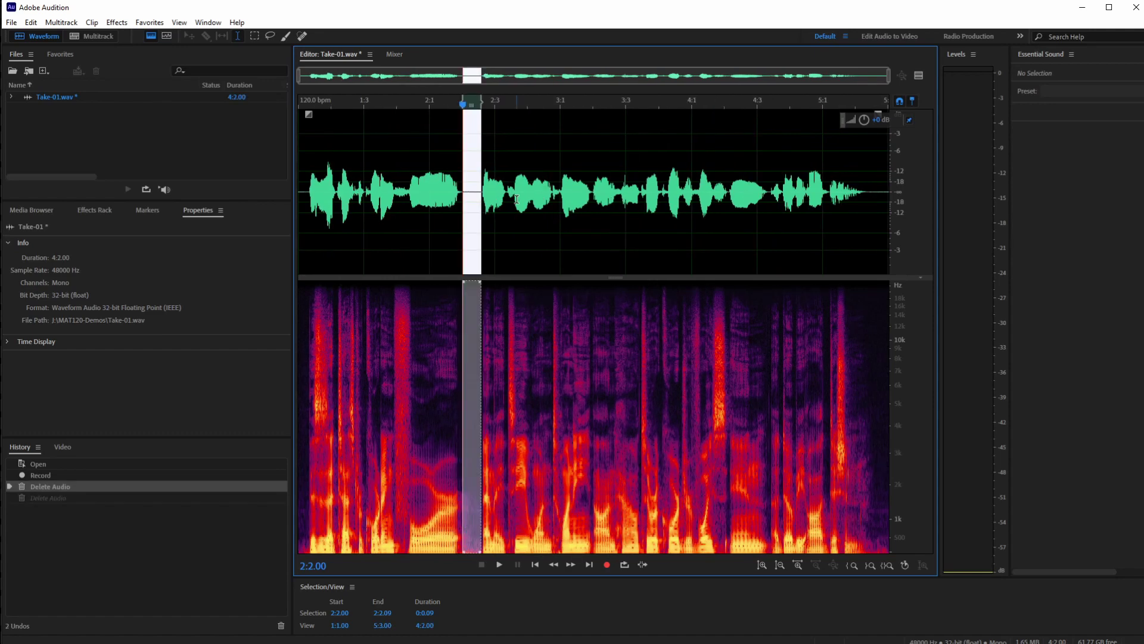
key(Delete)
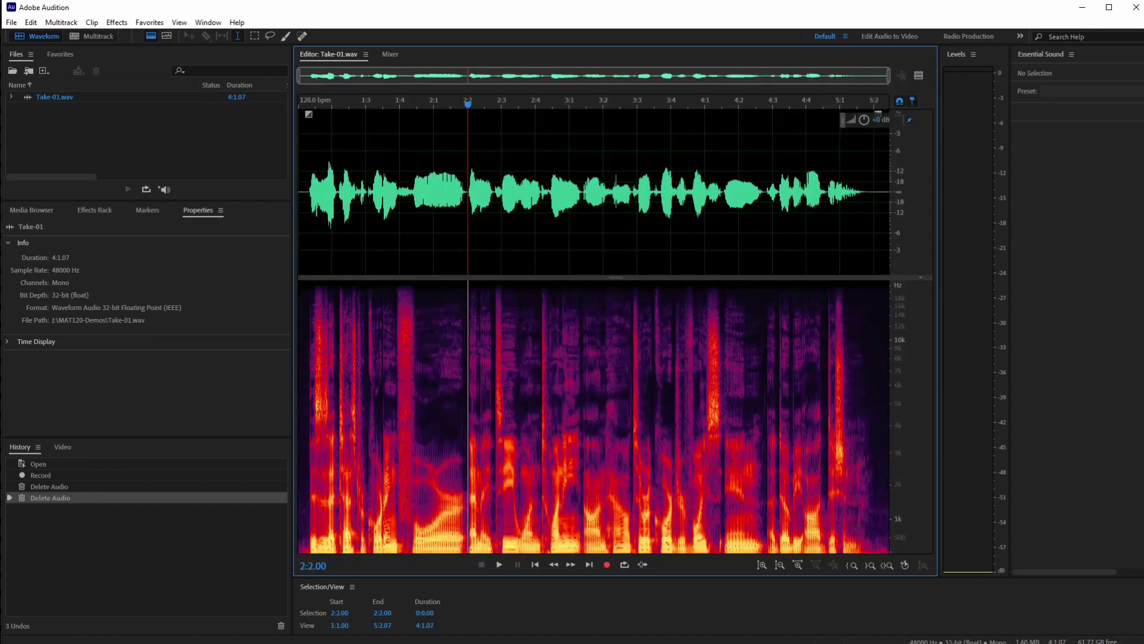
Create a new audio file named Take-02 with a 48000 Hz sample rate, mono channel and 32 (float) bit depth
click(688, 196)
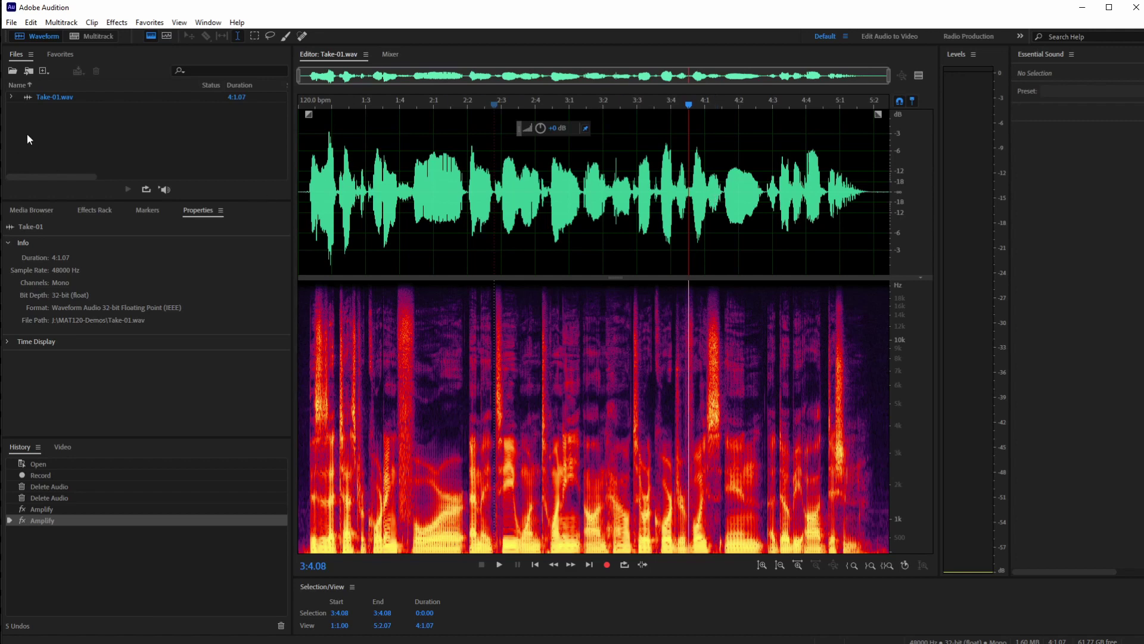
click(44, 70)
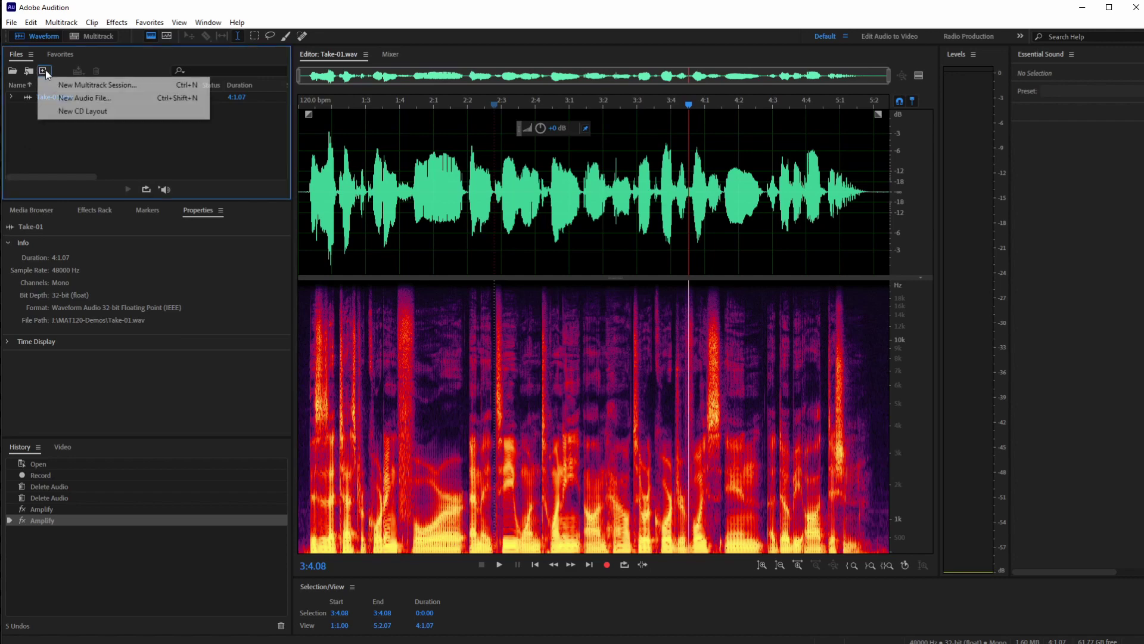
click(73, 97)
text(Take-02)
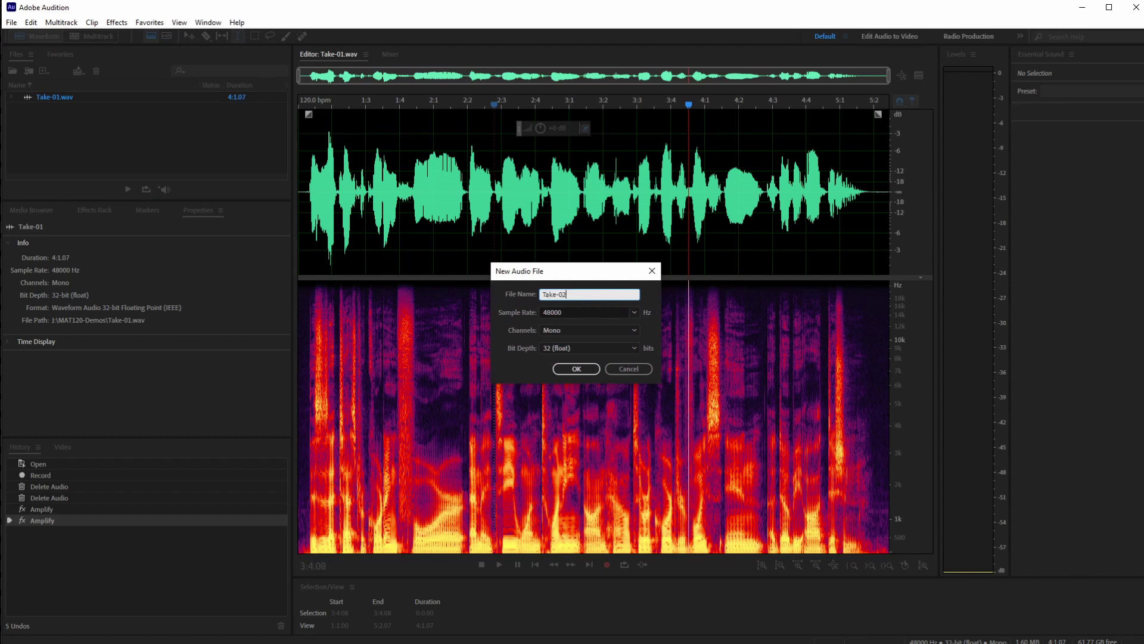
click(576, 368)
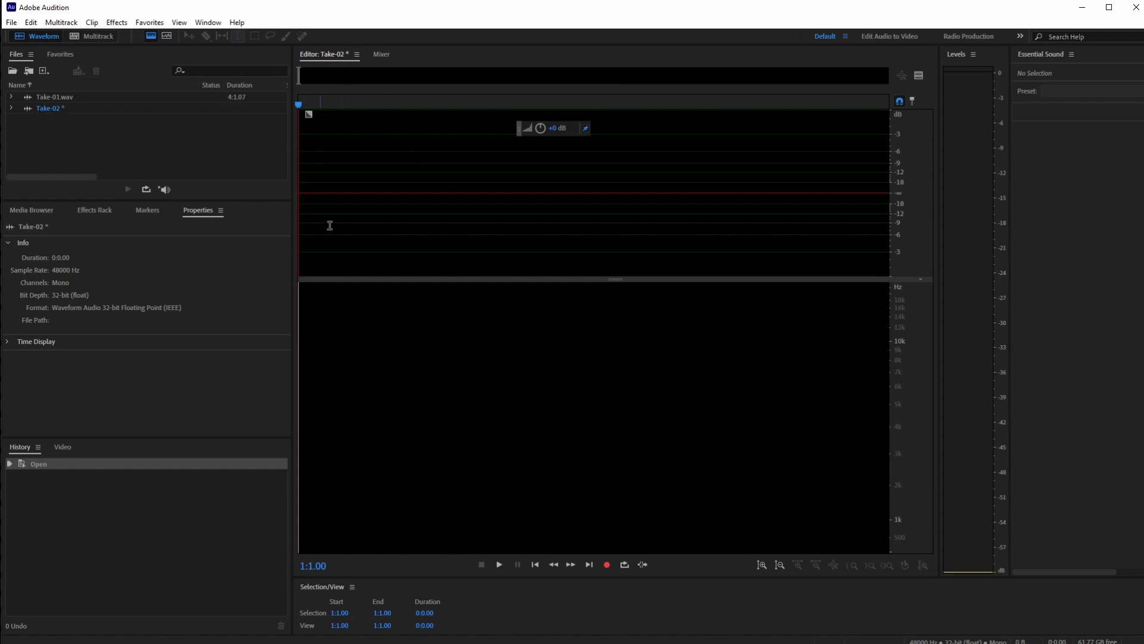
Meter the input signal and record a spoken take about 4:0.03 long into Take-02
click(977, 416)
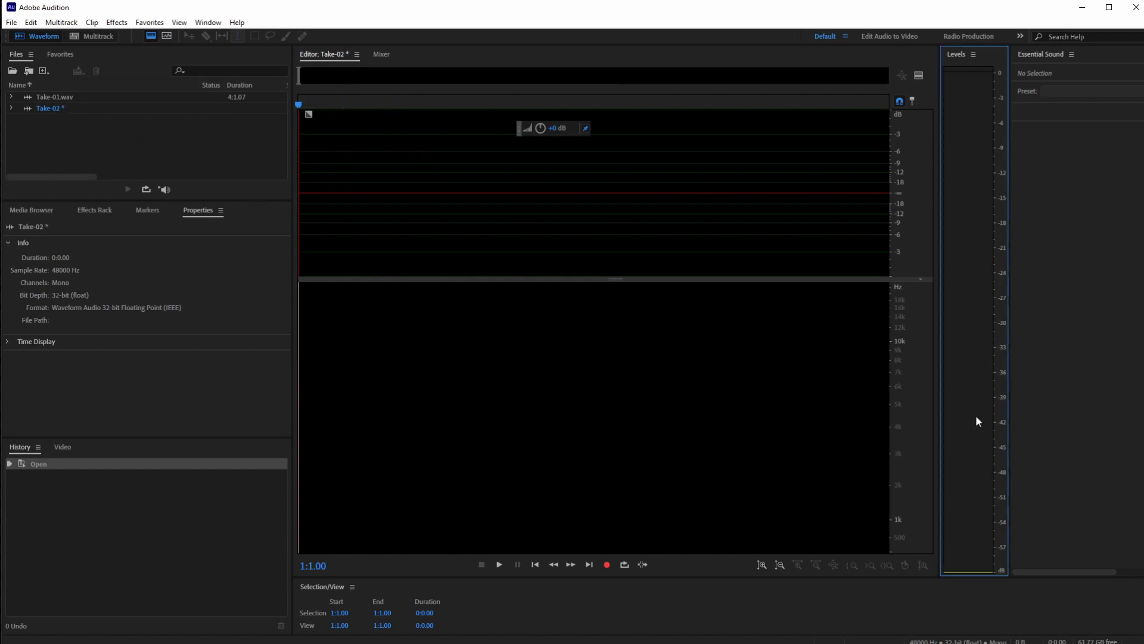
double_click(971, 297)
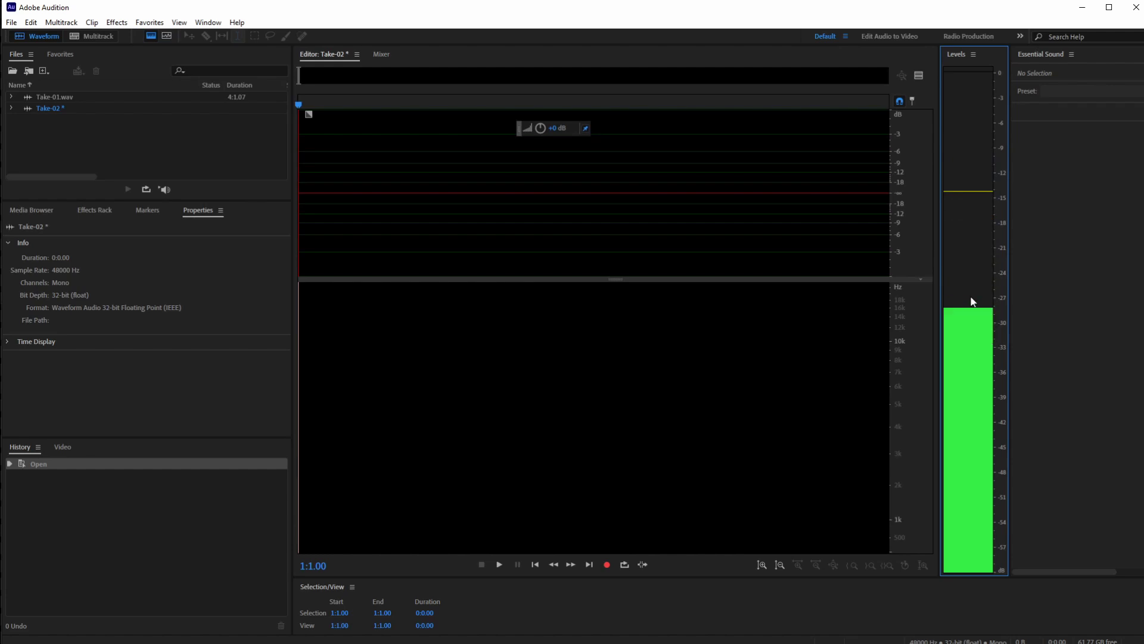
click(607, 564)
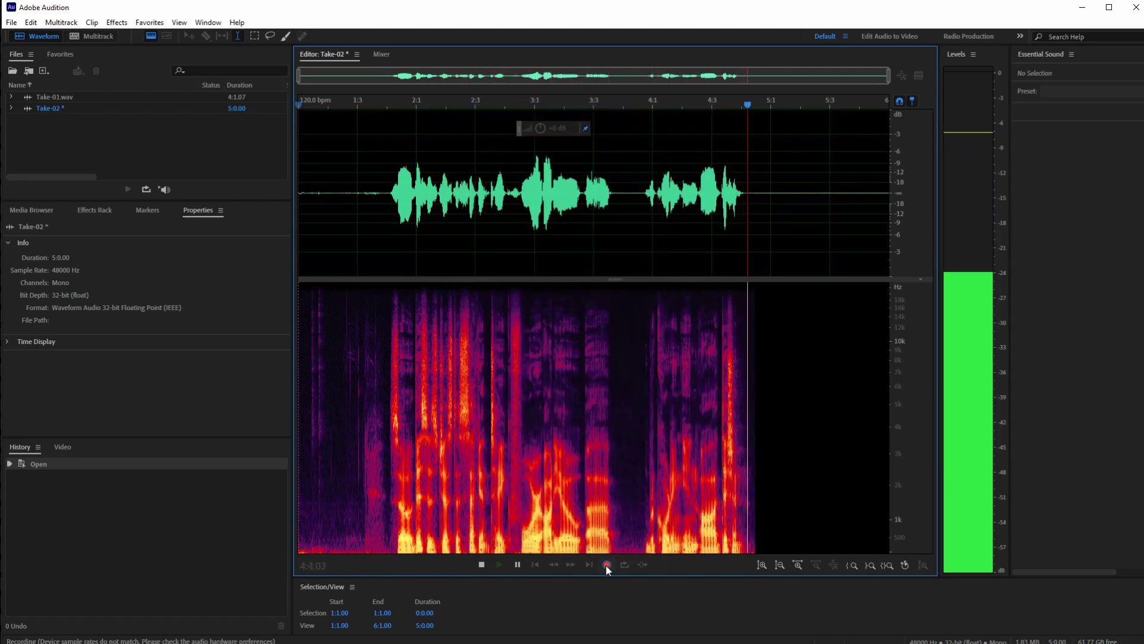
click(607, 564)
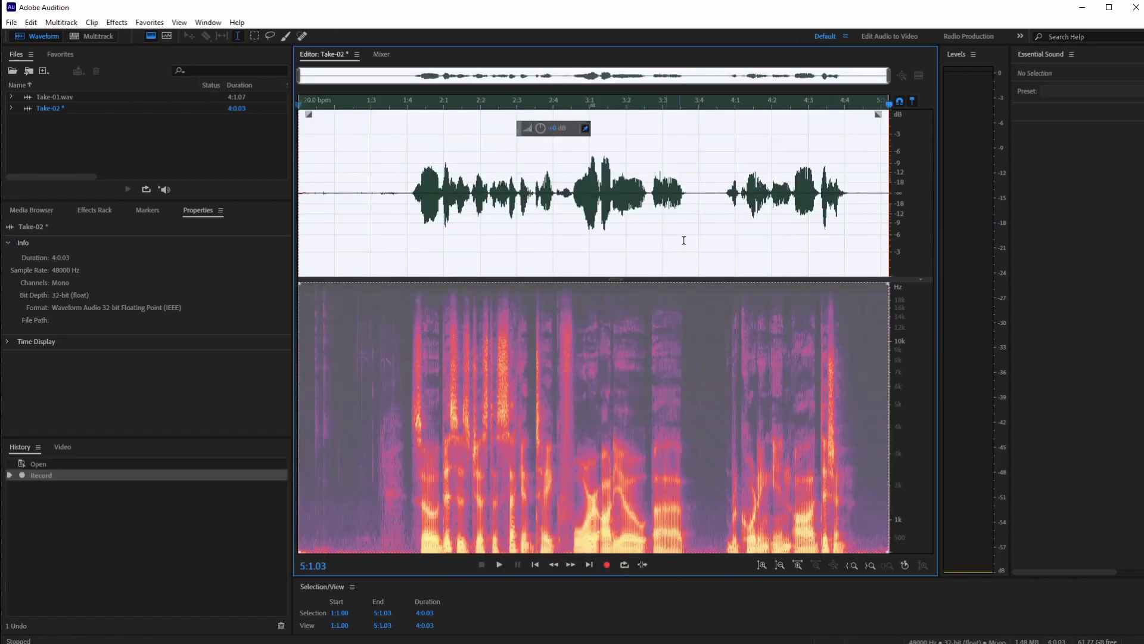
Audition the separate sound between 3:2.09 and 3:3.12 in Take-02 and delete it
drag(648, 192, 692, 192)
key(space)
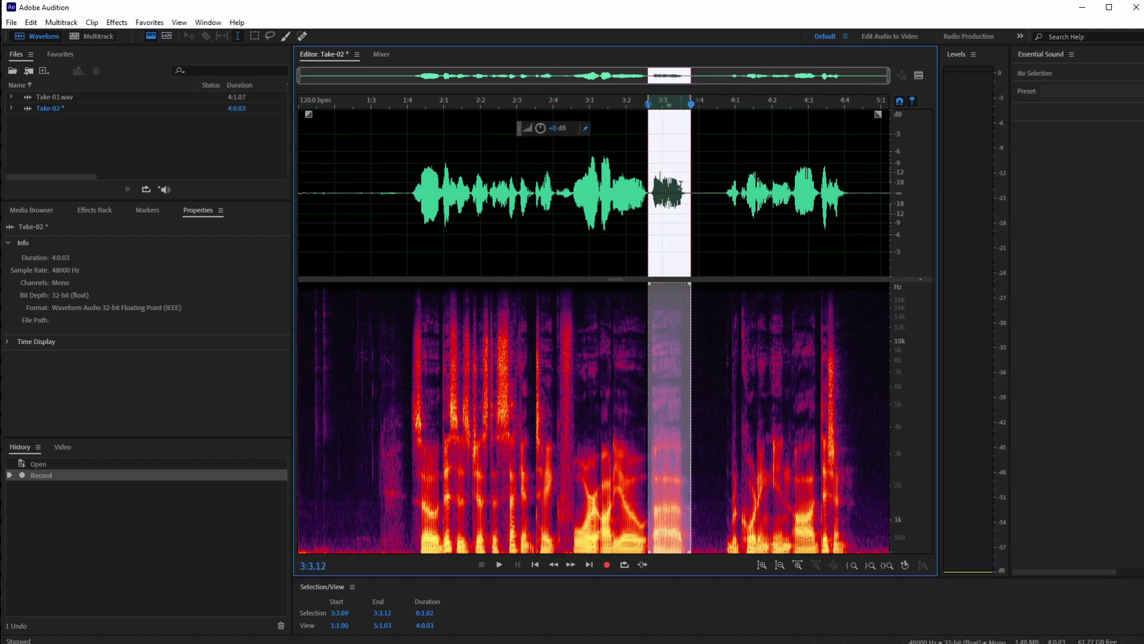
key(Delete)
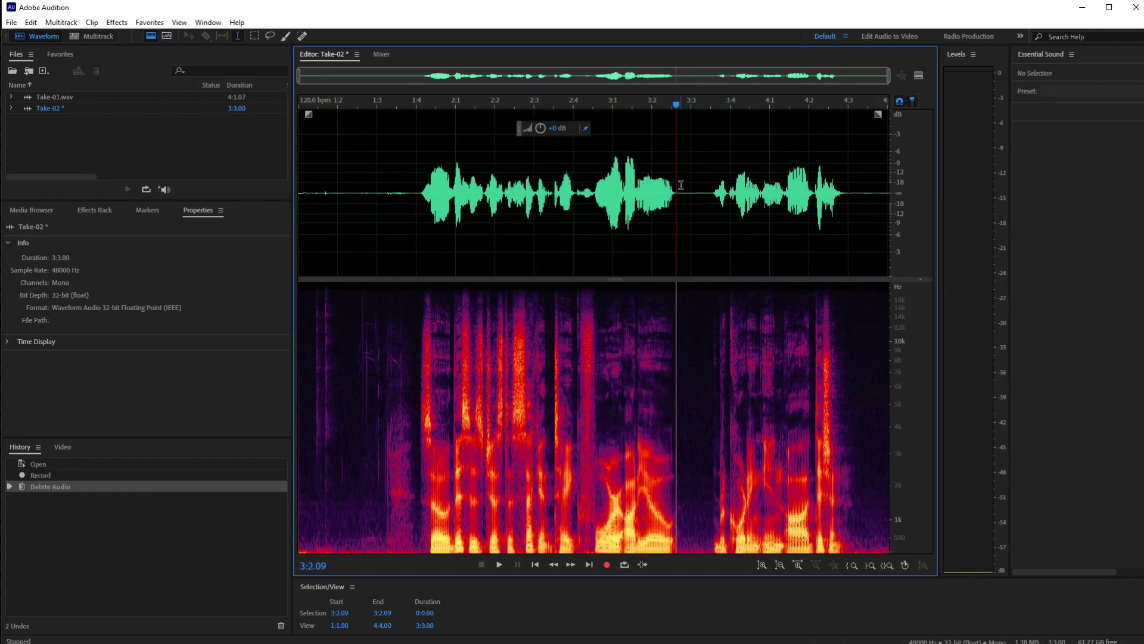
Shorten the remaining pause by deleting 3:2.12 to 3:3.06 and play across the join from 3:1.08
drag(708, 195, 678, 193)
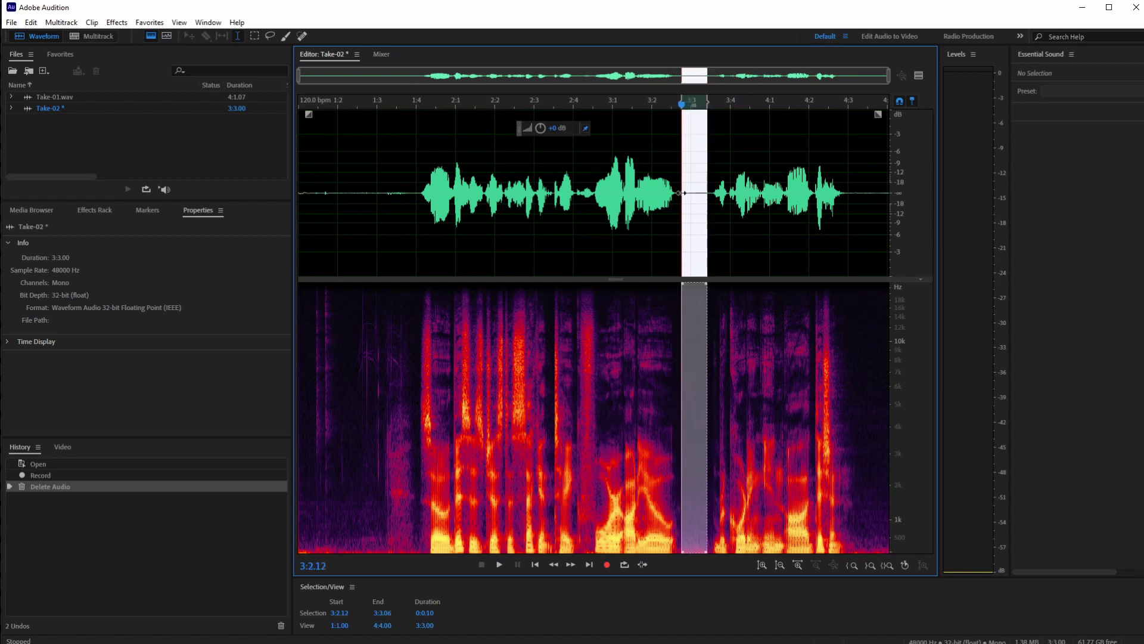
key(Delete)
click(649, 210)
key(space)
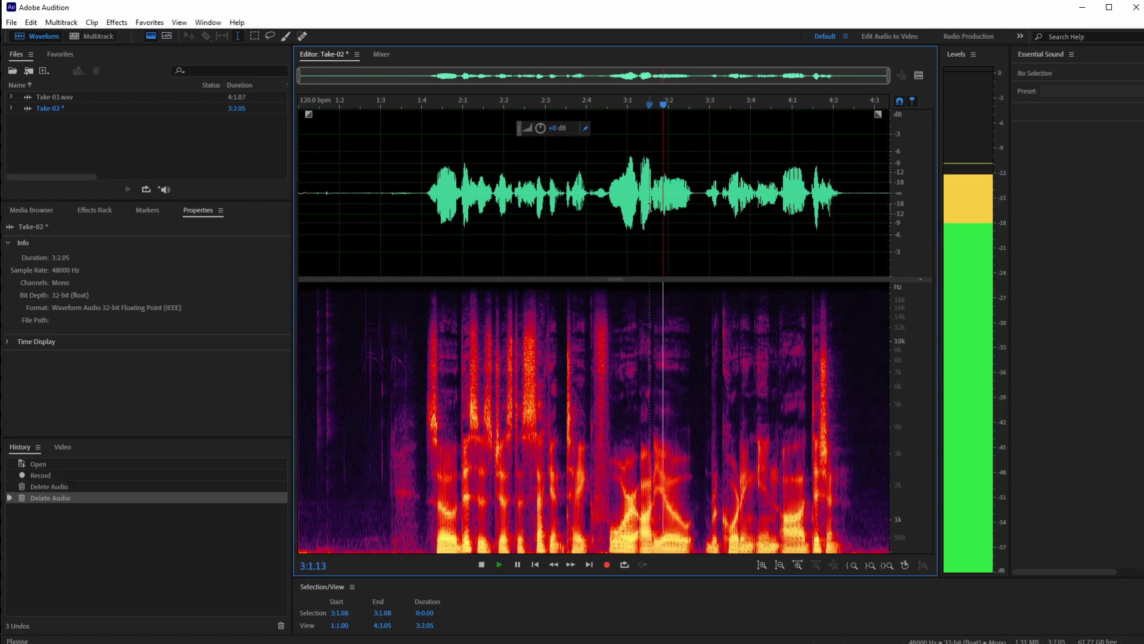
key(space)
Delete the leftover silence from 3:2.09 to 3:2.13 and play across the join from 2:4.11
drag(705, 193, 755, 190)
scroll(700, 193, up, 5)
scroll(699, 193, up, 3)
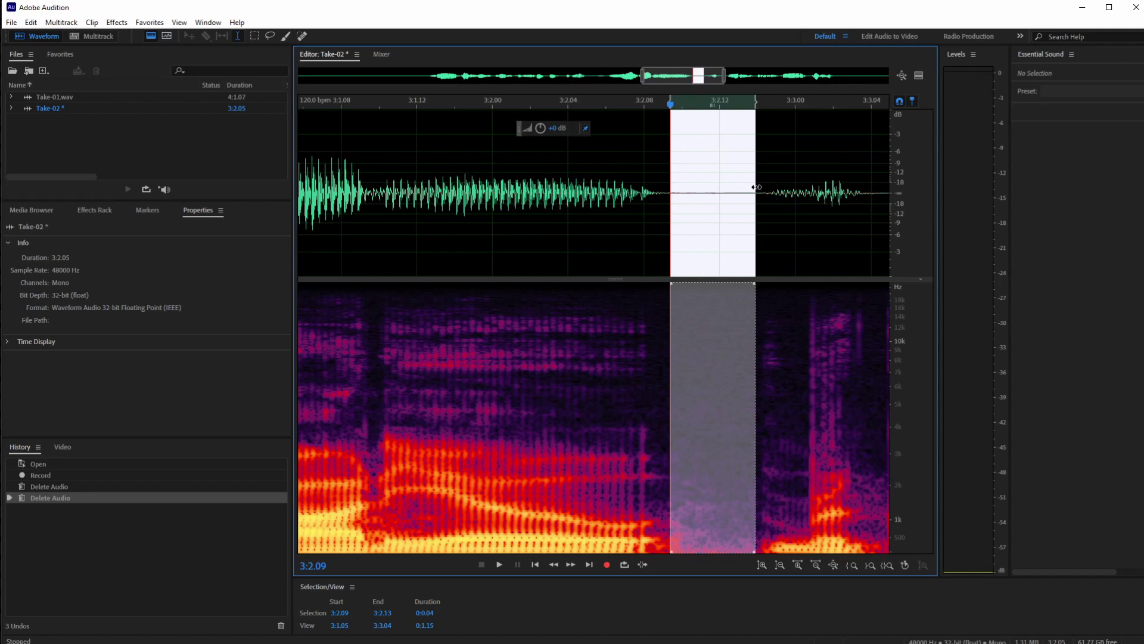
key(Delete)
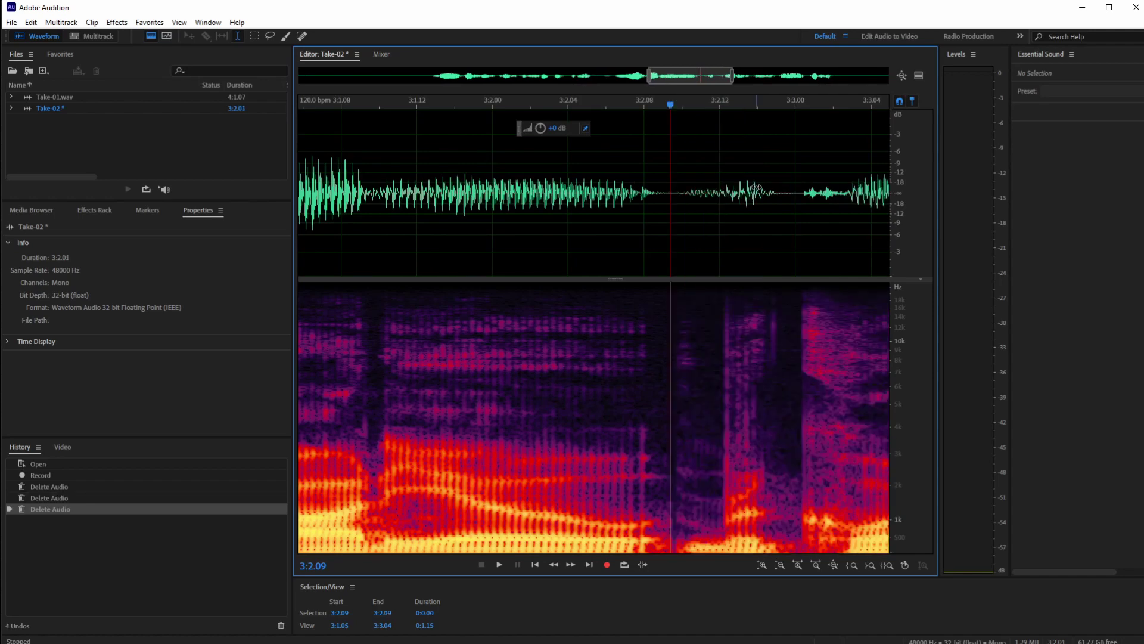
scroll(637, 153, down, 6)
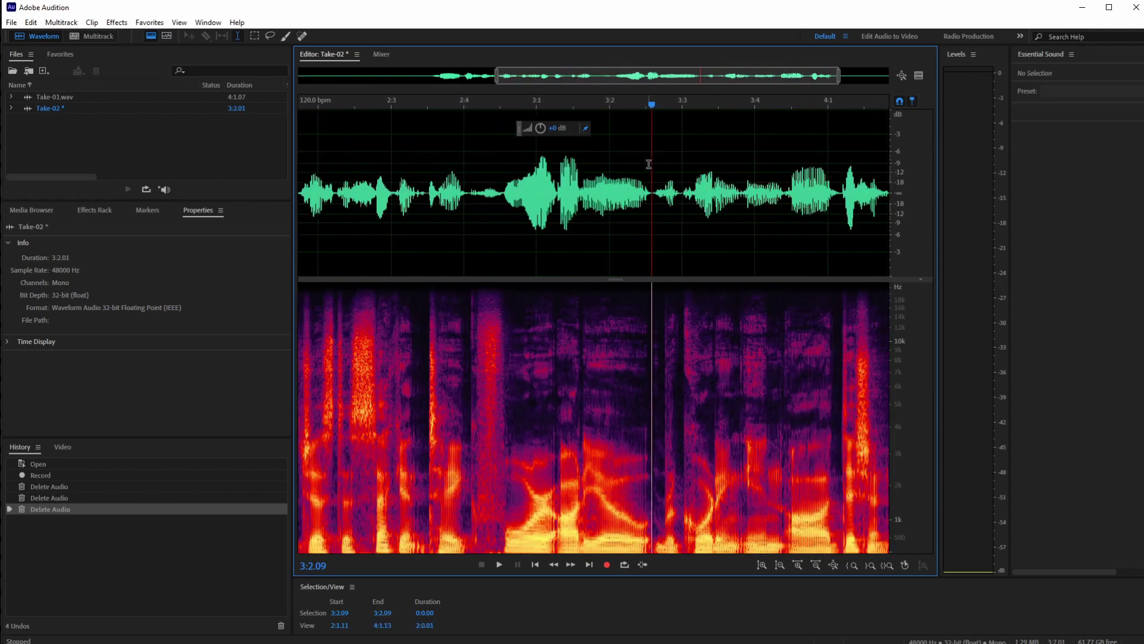
scroll(666, 163, up, 2)
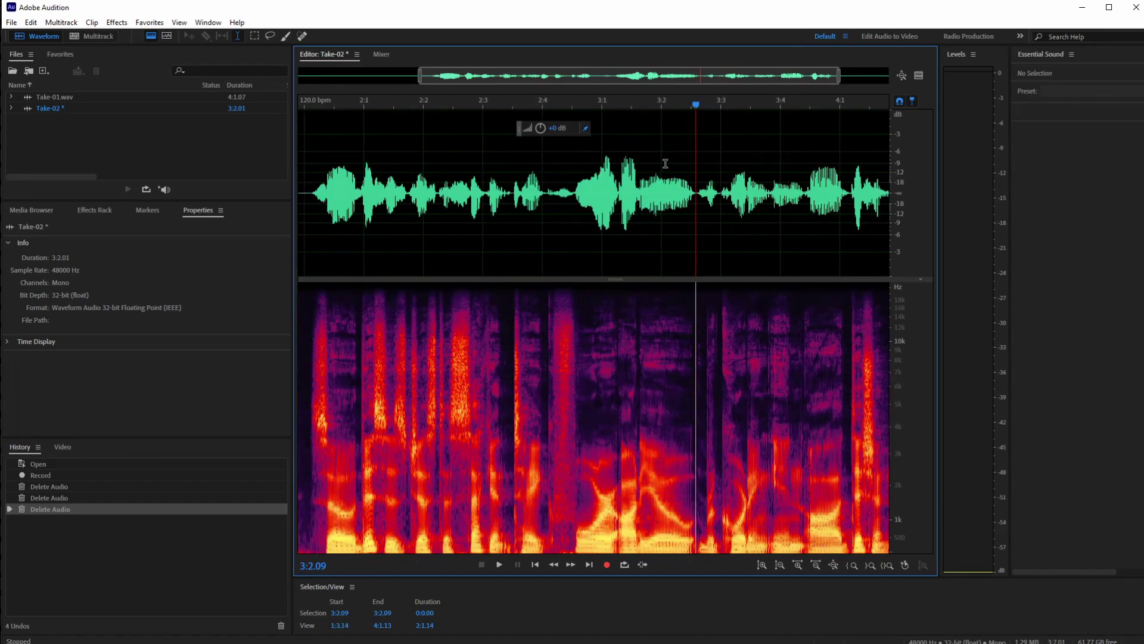
click(587, 196)
key(space)
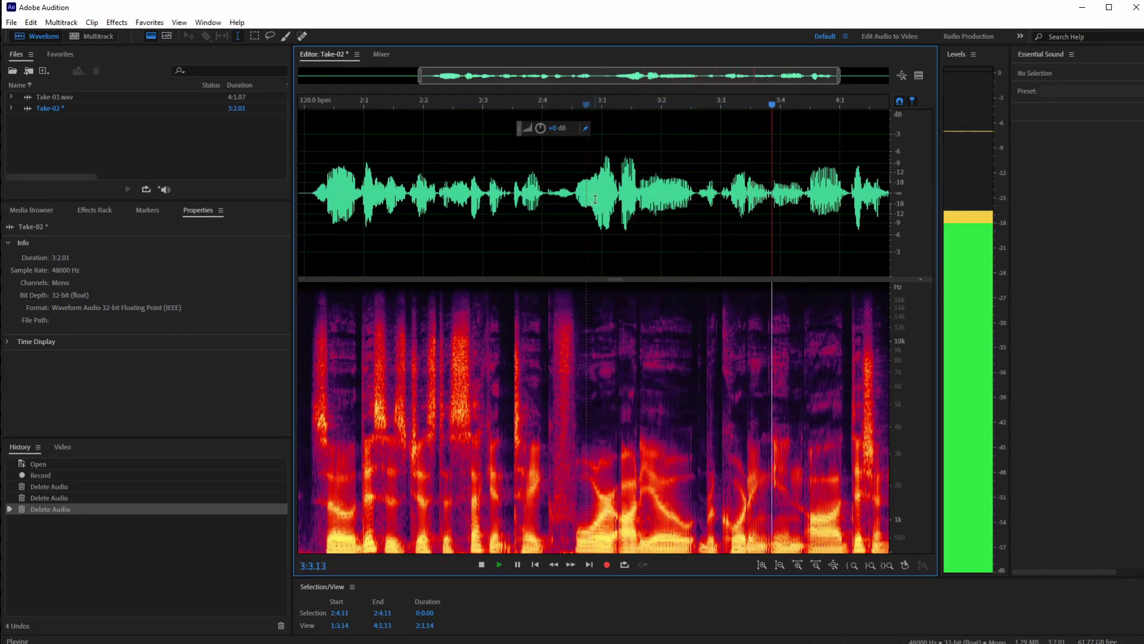
key(space)
Delete the leading silence from 1:1.00 to 1:4.00, and the trailing silence from 3:3.02 to the end of the trimmed recording
scroll(421, 209, down, 1)
scroll(421, 208, down, 2)
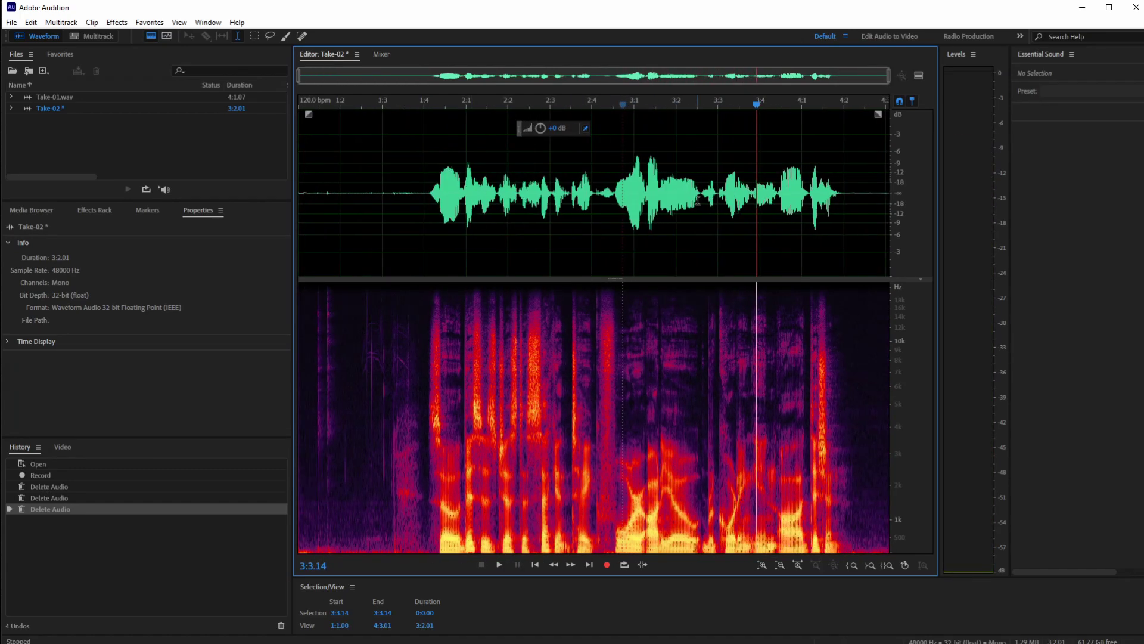
drag(422, 190, 223, 192)
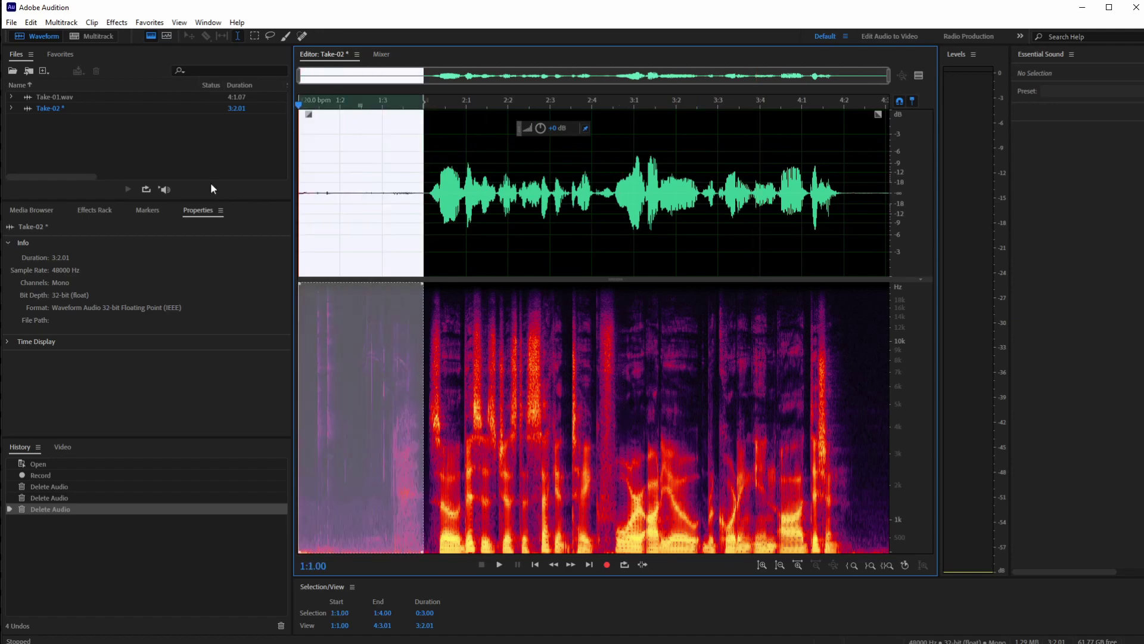
key(Delete)
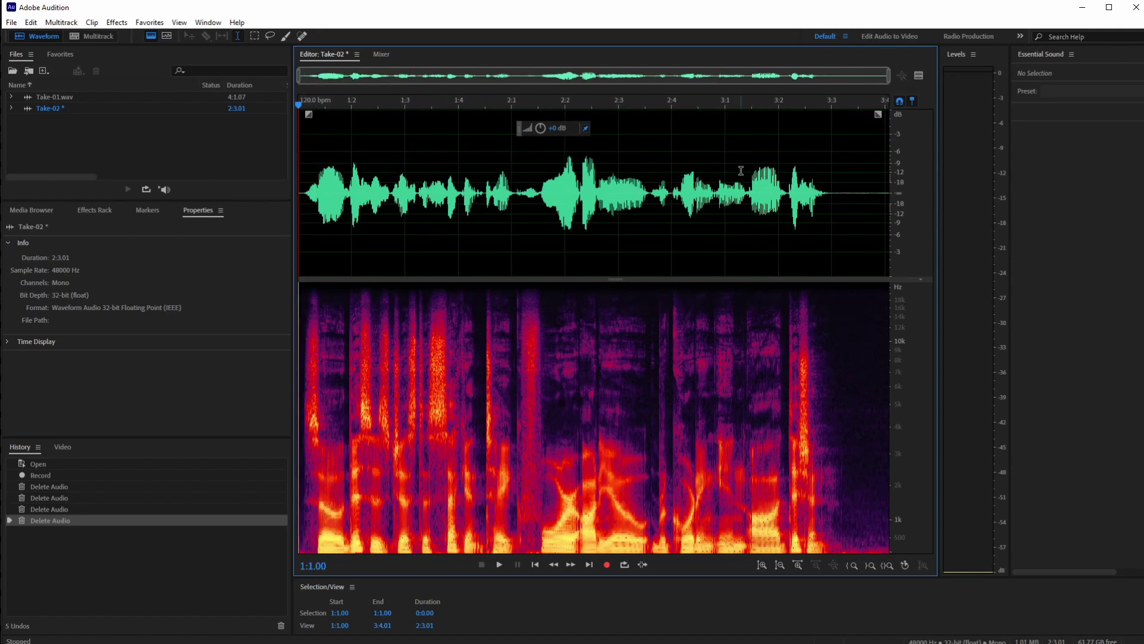
drag(841, 183, 936, 184)
key(Delete)
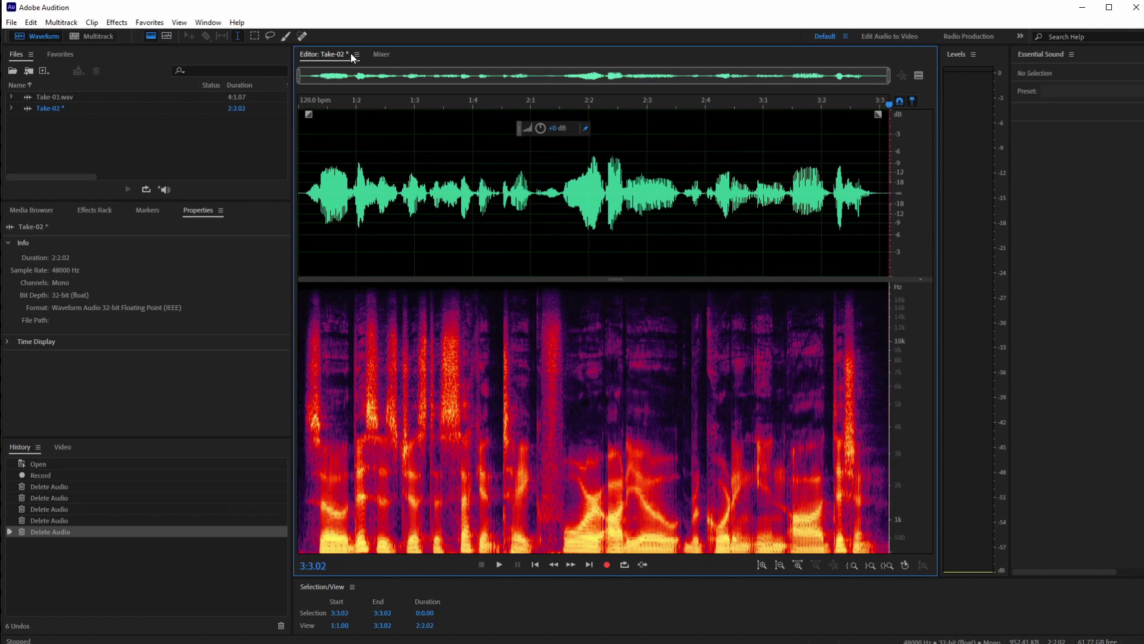
Save the recording as Take-02.wav in the J:\MAT120-Demos folder in Wave PCM format
click(11, 23)
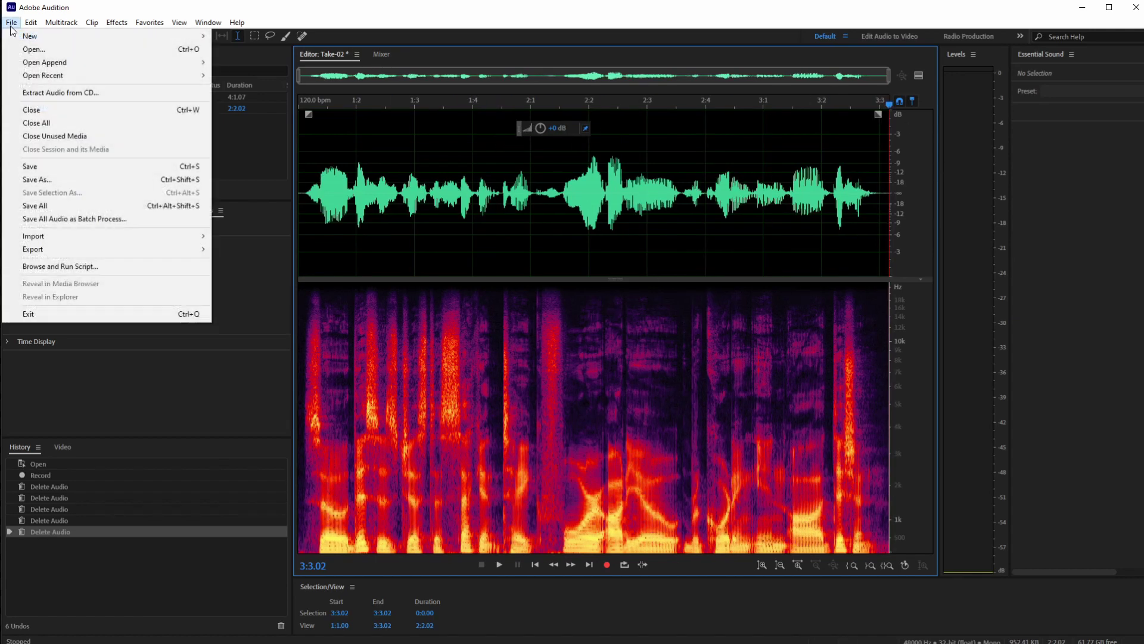
click(37, 180)
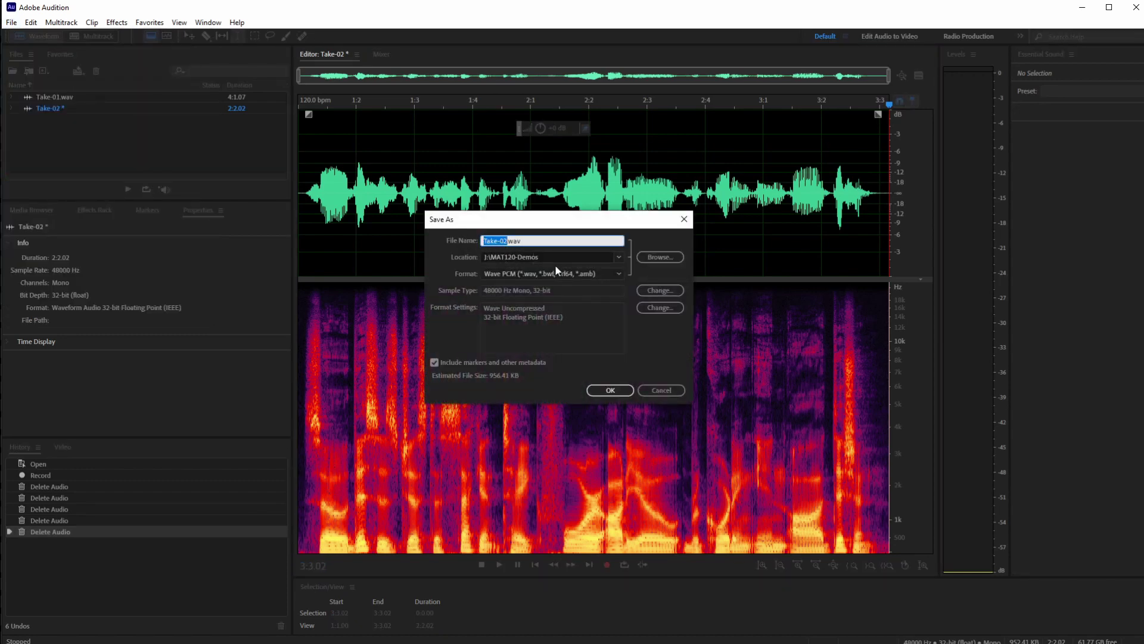
click(611, 391)
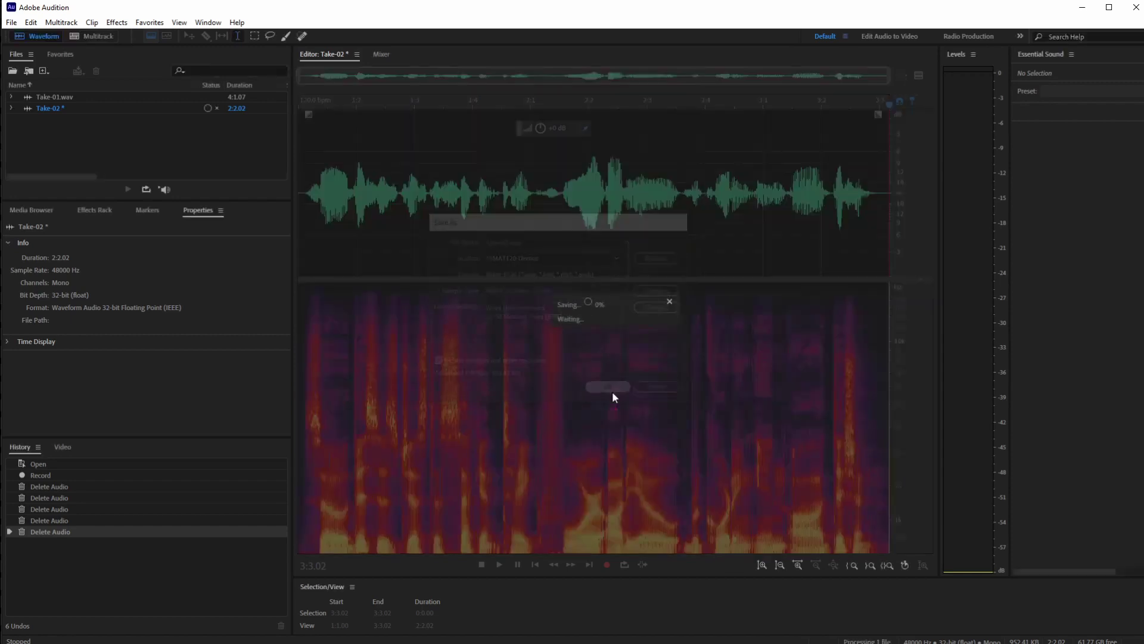
click(93, 127)
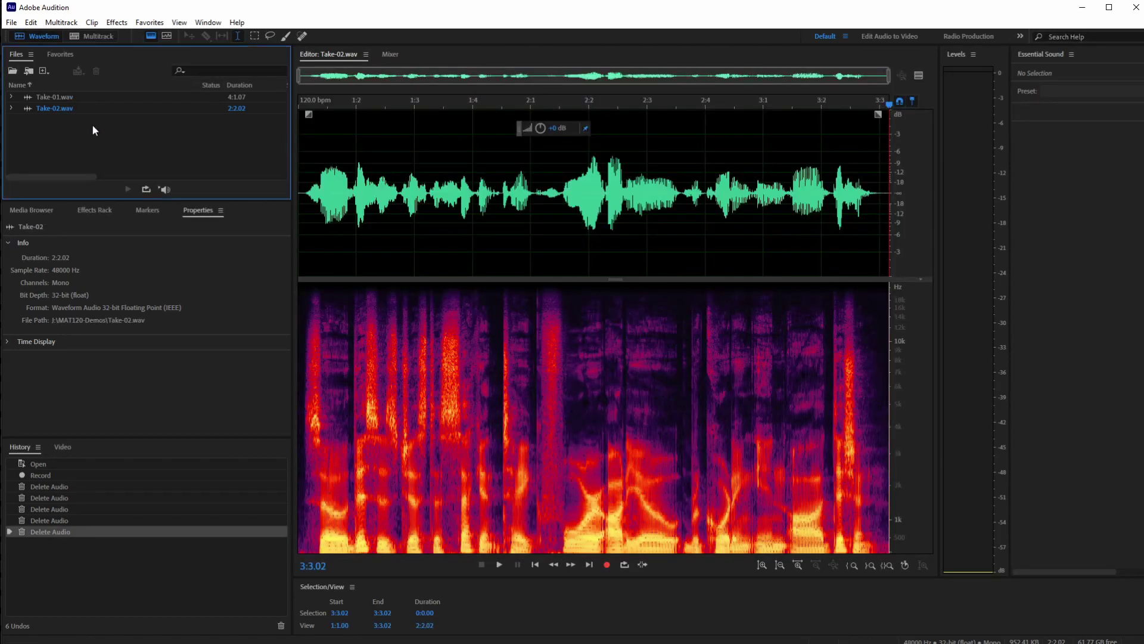
Create a multitrack session named Tutorial-01 with the default folder, no template, 48000 Hz, 32 (float) bit depth and a stereo master
click(98, 33)
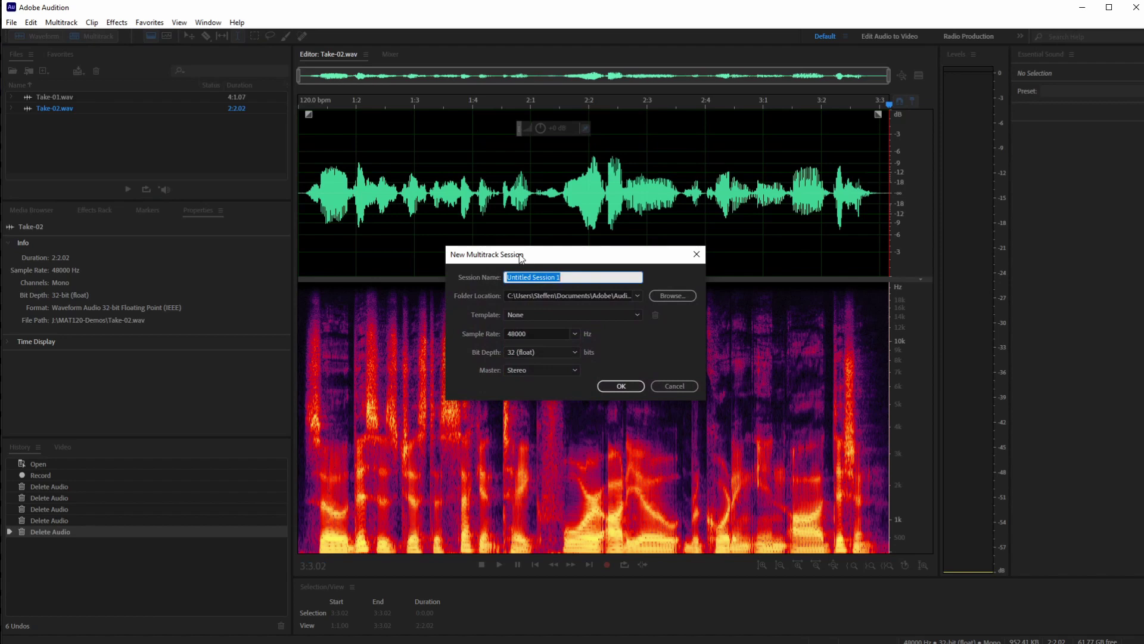
click(637, 295)
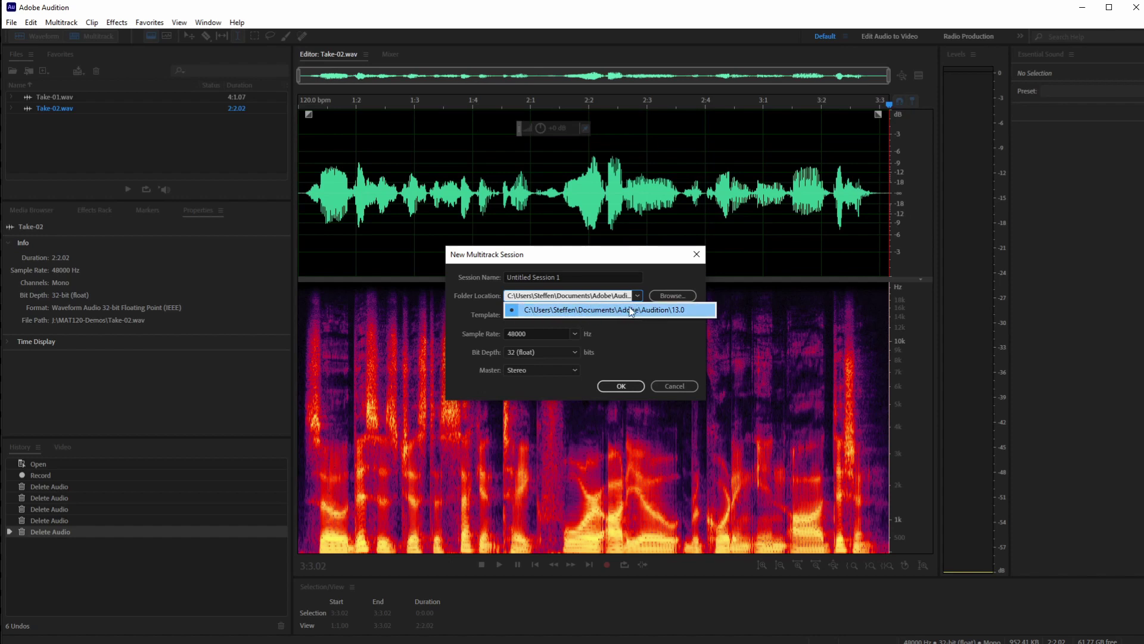
click(628, 328)
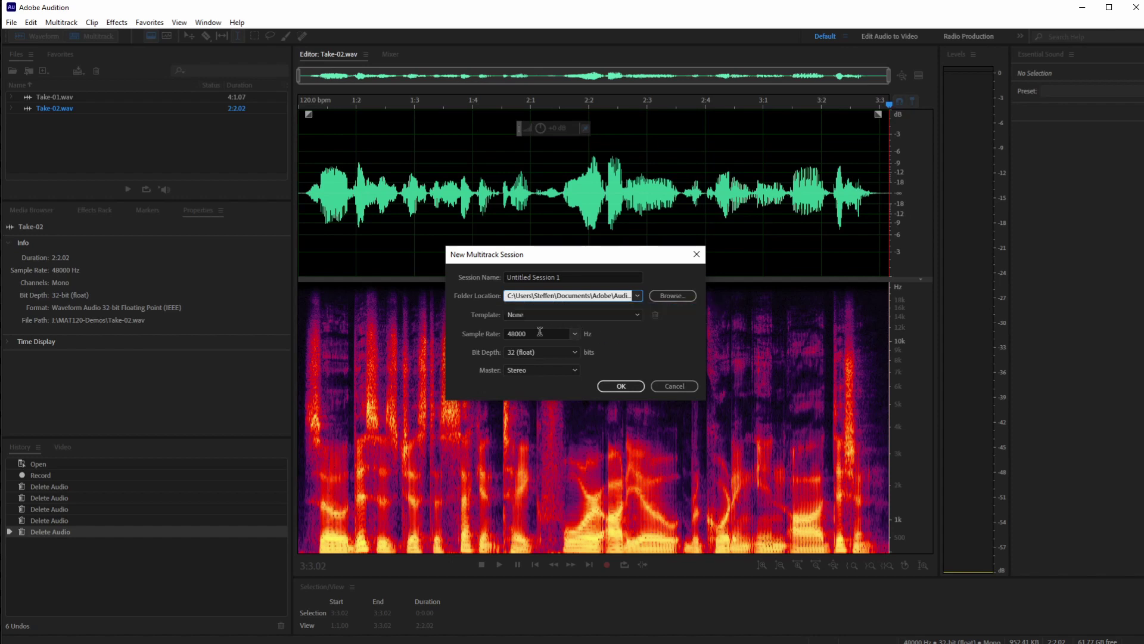
key(shift+Tab)
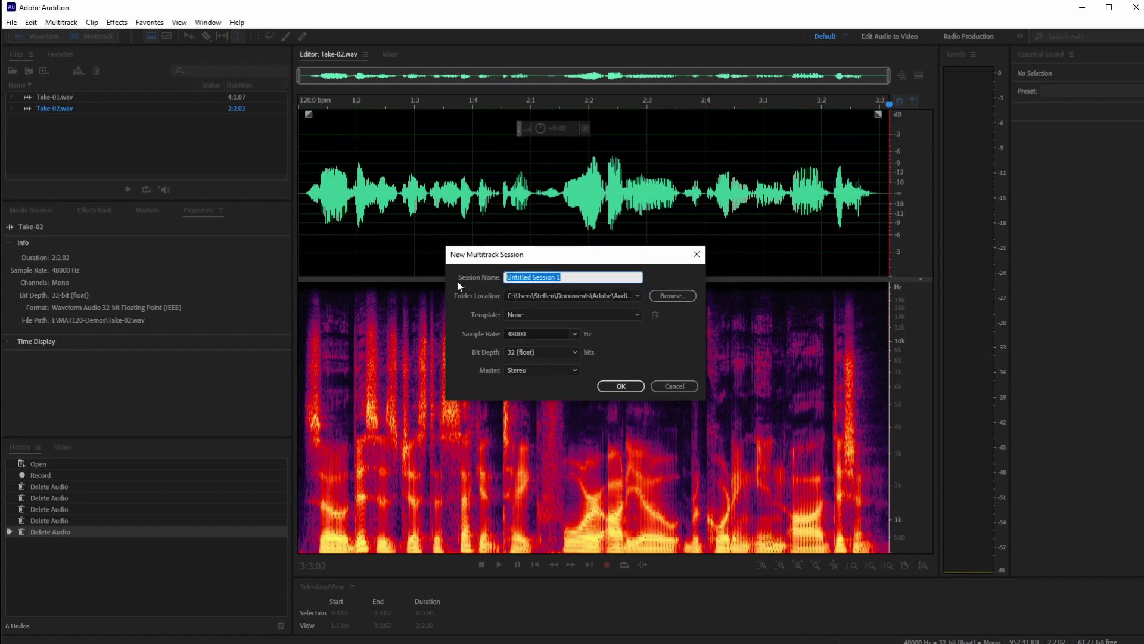
text(Tutorial-01)
click(617, 387)
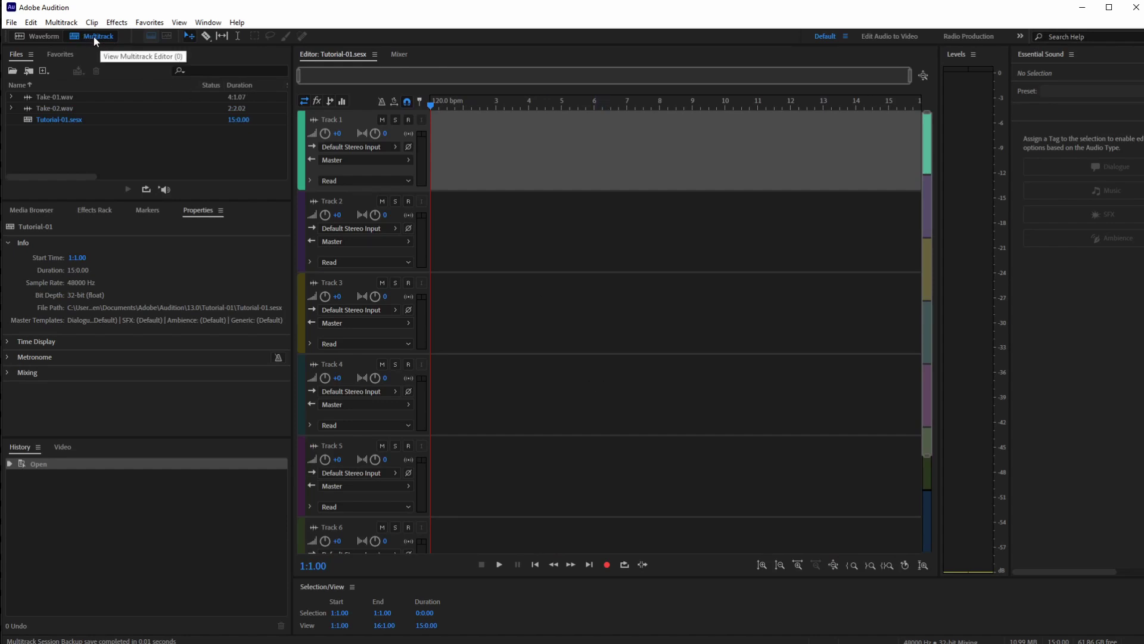
Switch to the waveform editor and back to the multitrack session, and place Take-01.wav at the start of Track 1
click(44, 35)
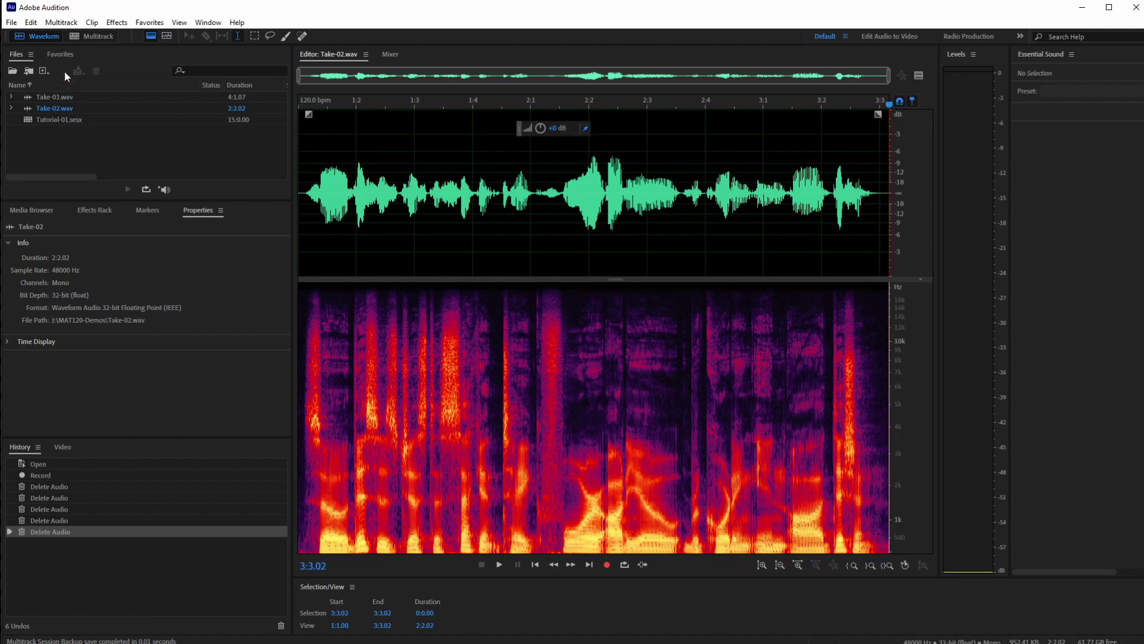
click(87, 37)
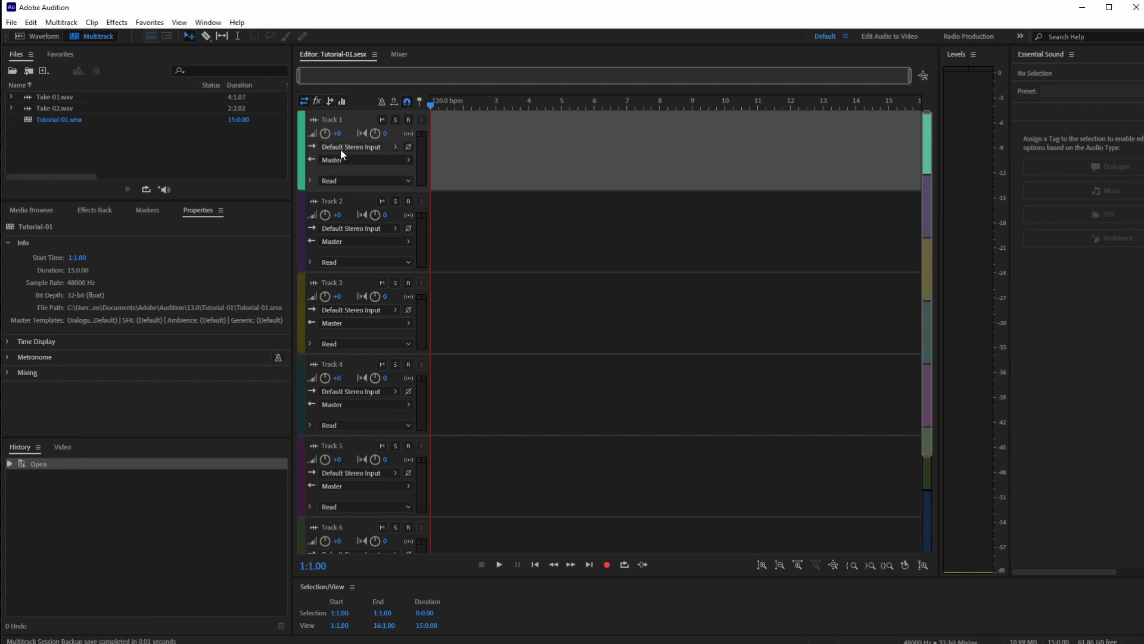
click(45, 96)
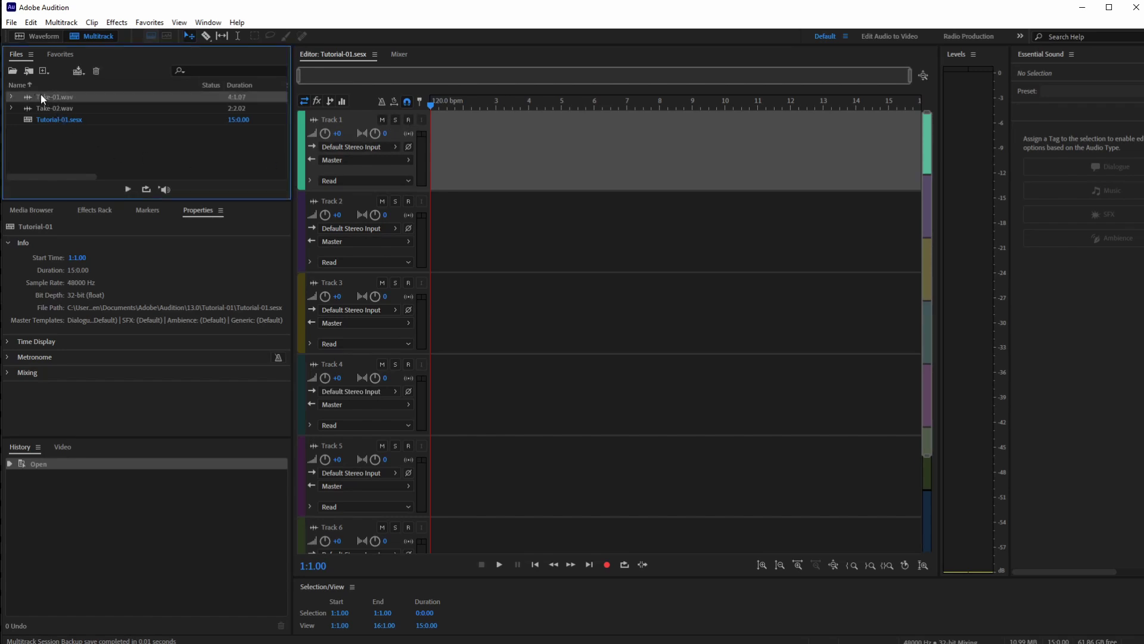
drag(55, 97, 481, 145)
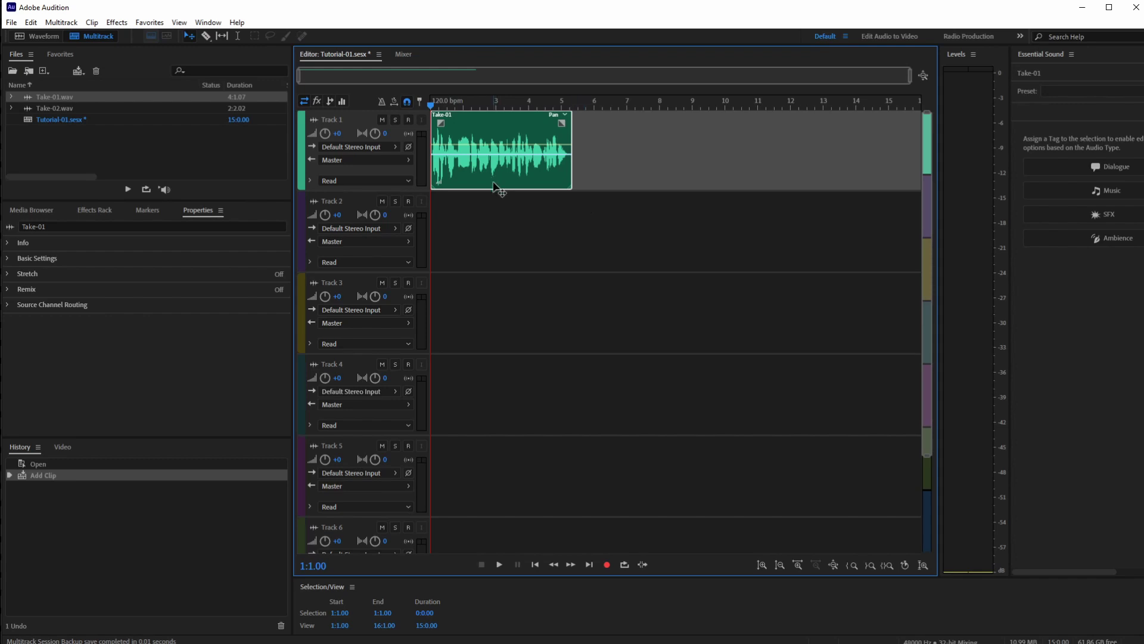
mouse_move(493, 186)
mouse_down()
mouse_move(513, 272)
mouse_move(506, 355)
mouse_move(511, 185)
mouse_up()
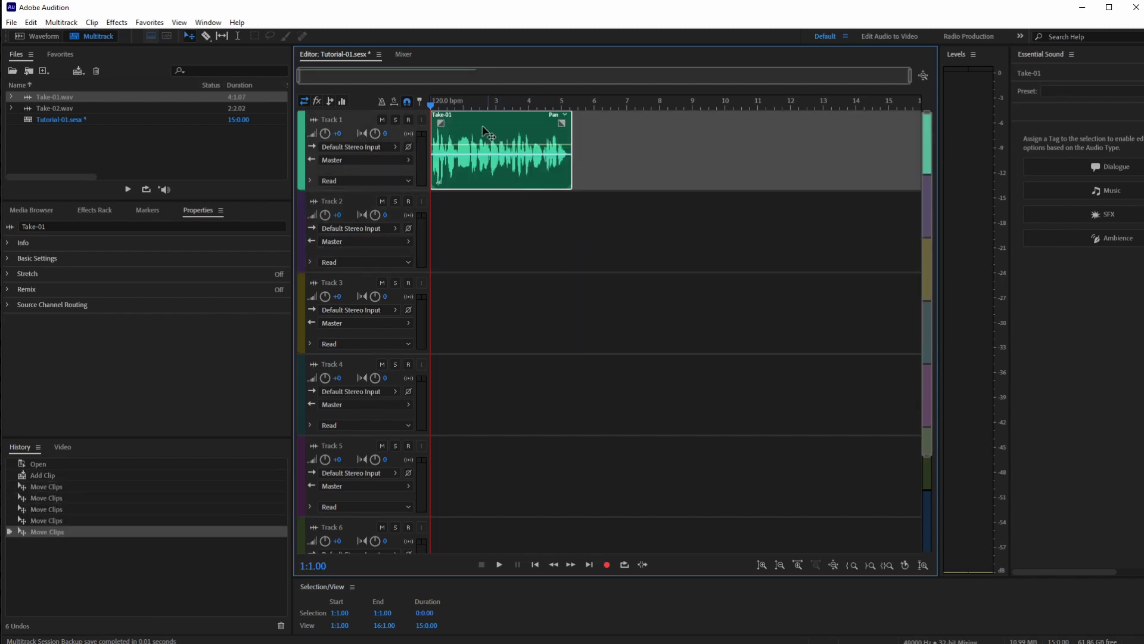
Place Take-02.wav at the start of Track 2 and play both takes together from the beginning
click(58, 109)
drag(46, 109, 488, 253)
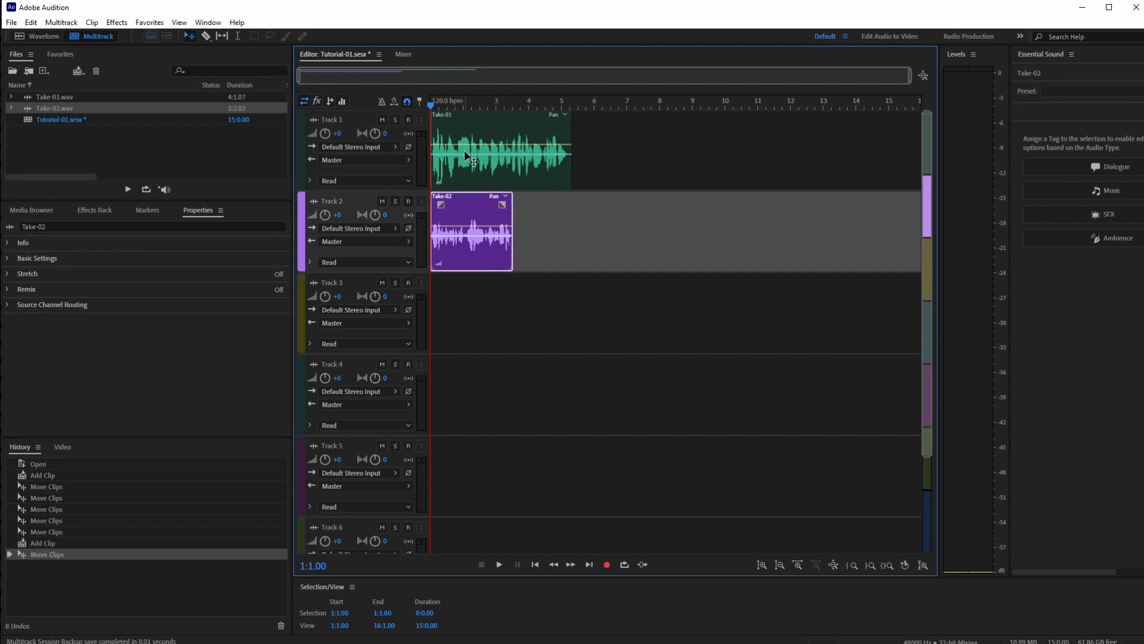
key(space)
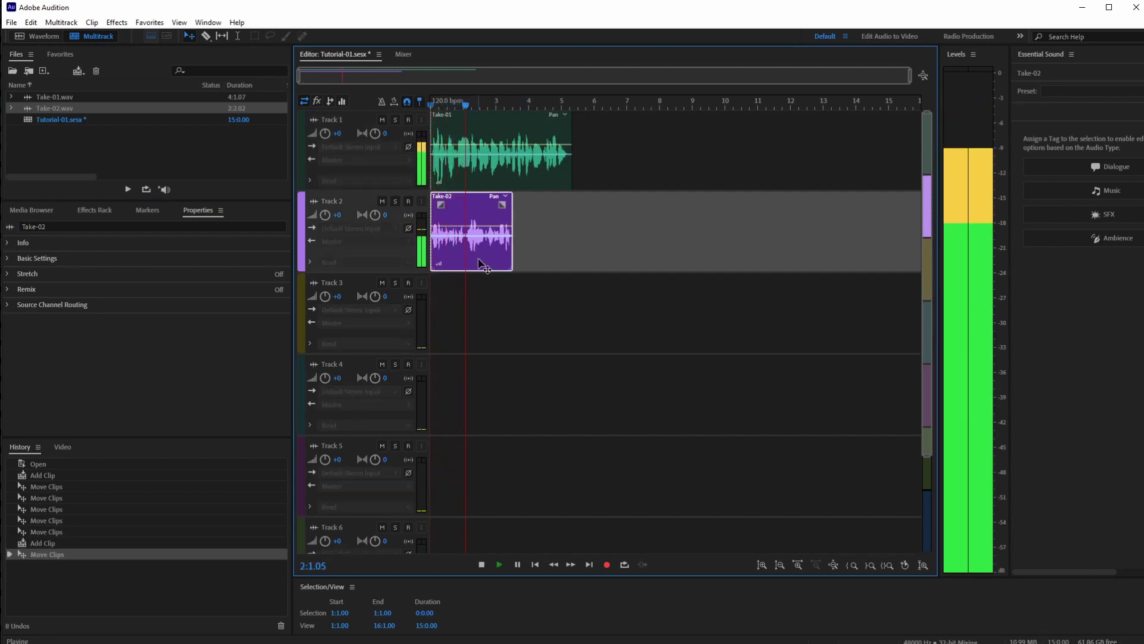
key(space)
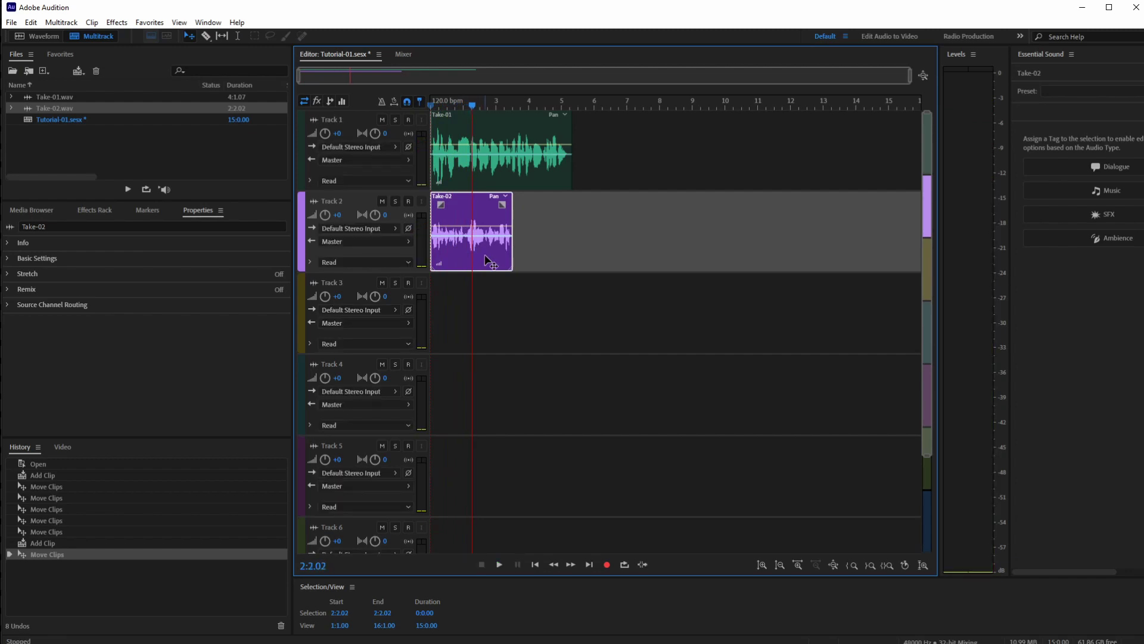
Move the Take-02 clip along Track 2 so it starts just before the Take-01 clip ends
drag(485, 256, 622, 251)
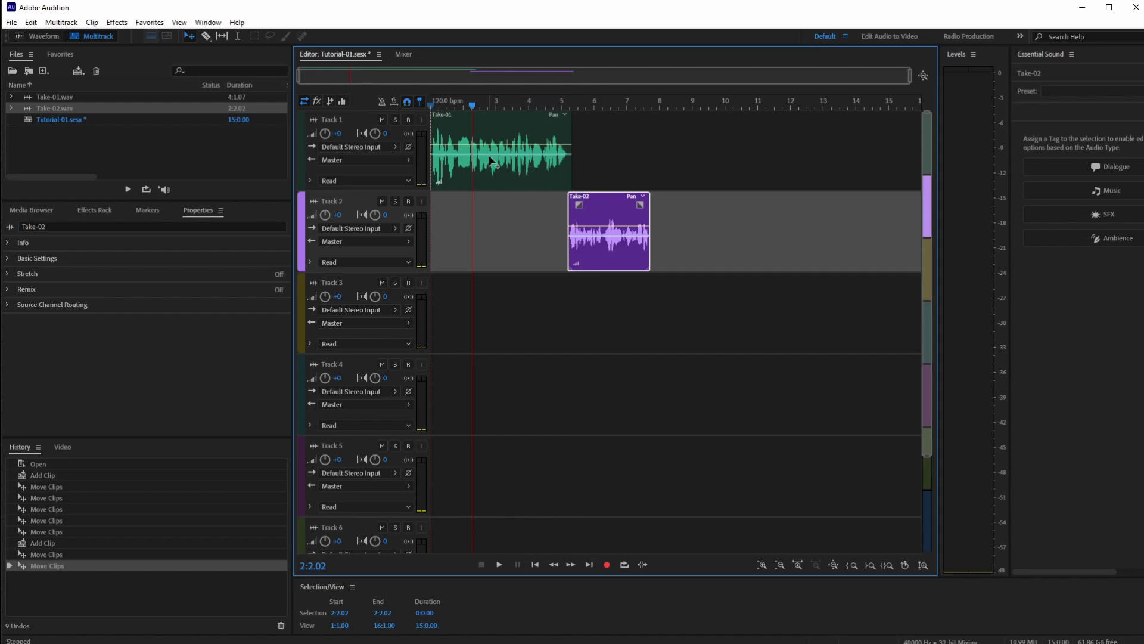
Nudge the Take-02 clip slightly earlier on Track 2 and place the playhead at 3:3.05 on the timeline
drag(602, 207, 604, 209)
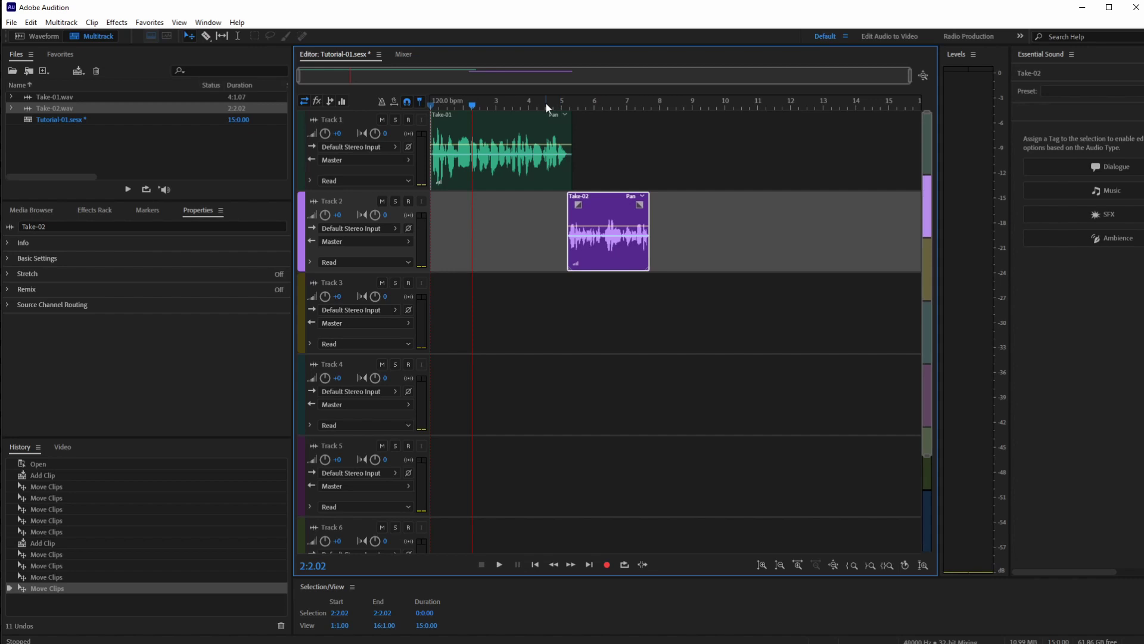
mouse_move(300, 76)
mouse_down()
mouse_move(410, 77)
mouse_move(300, 77)
mouse_up()
drag(914, 76, 598, 67)
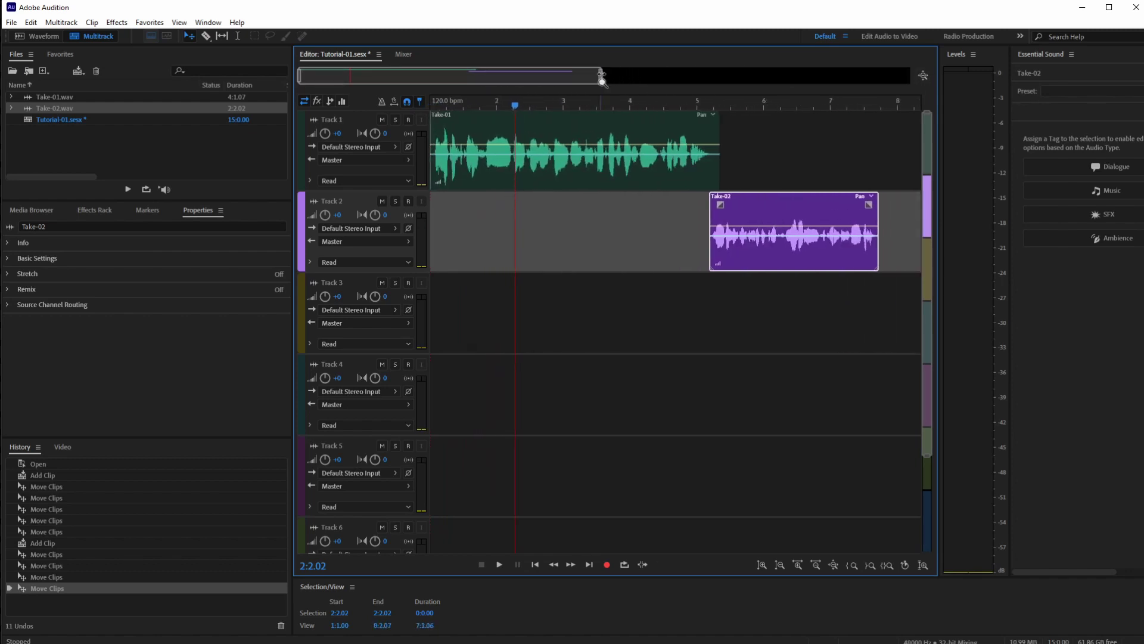
mouse_move(621, 105)
mouse_down()
mouse_move(698, 106)
mouse_move(601, 105)
mouse_up()
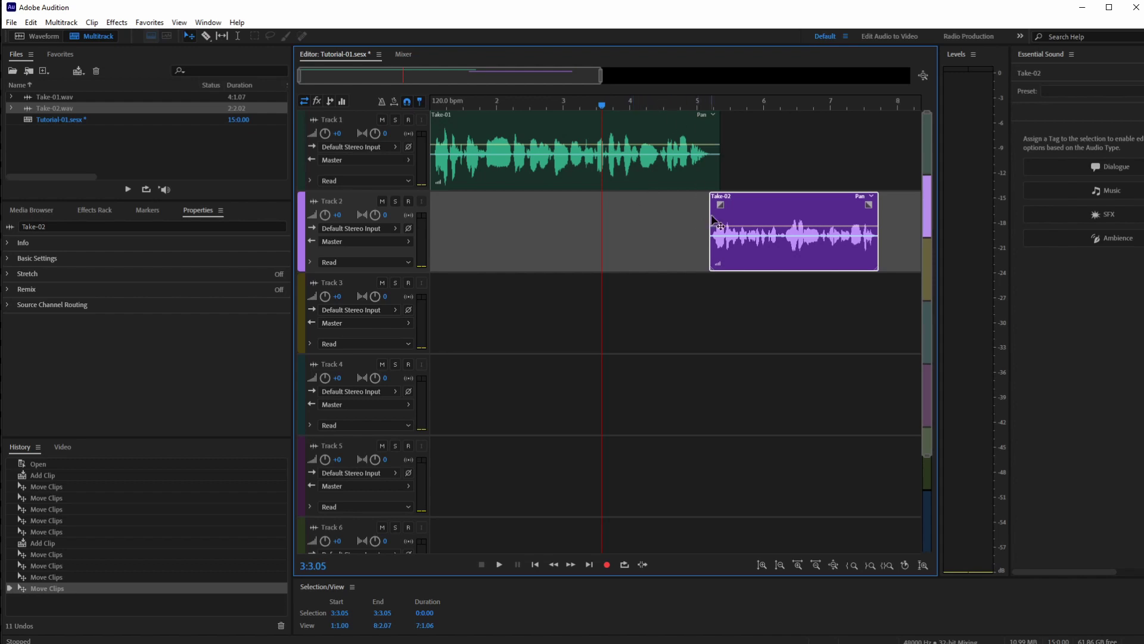
Save the session Tutorial-01.sesx without copying its media into the session folder, checking the MAT120-Demos folder in File Explorer before answering
key(ctrl+w)
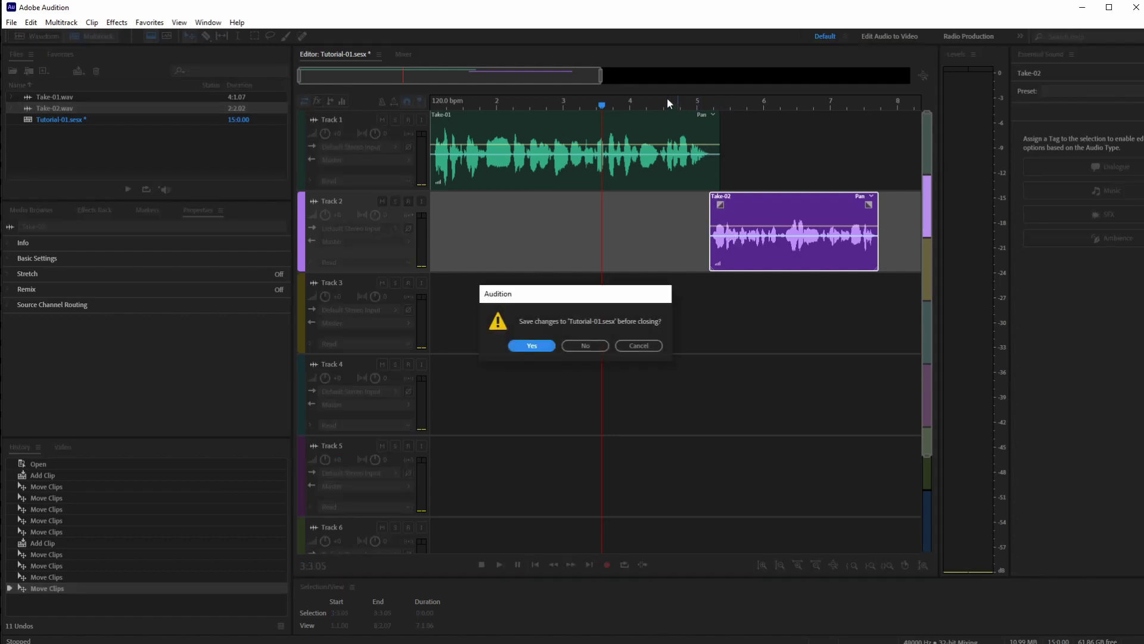
click(532, 347)
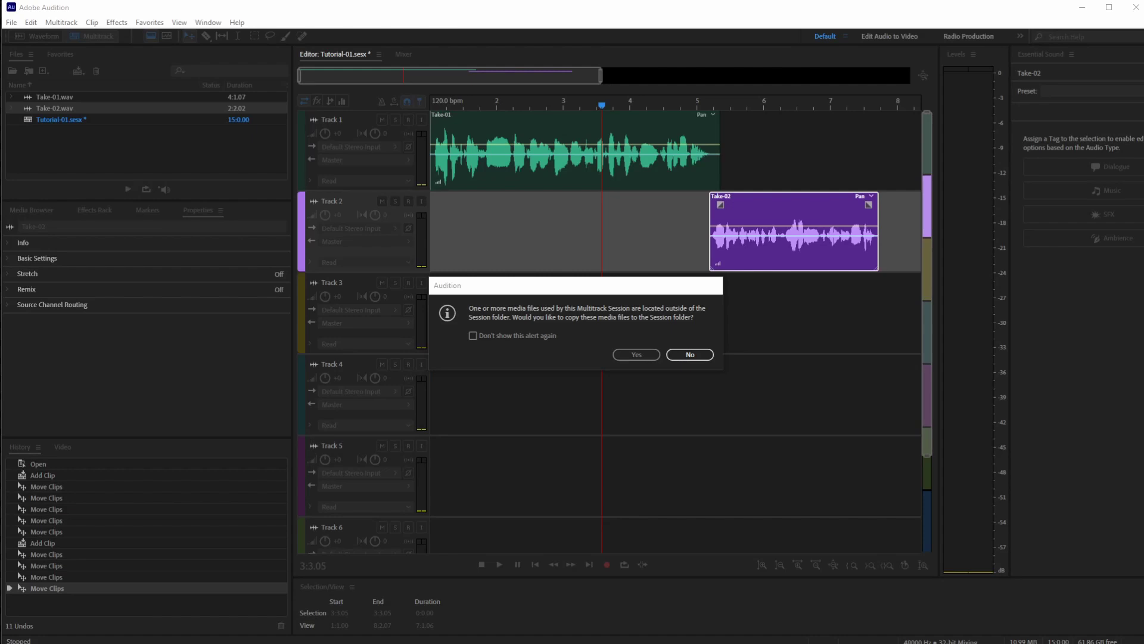
drag(0, 12, 512, 55)
double_click(376, 264)
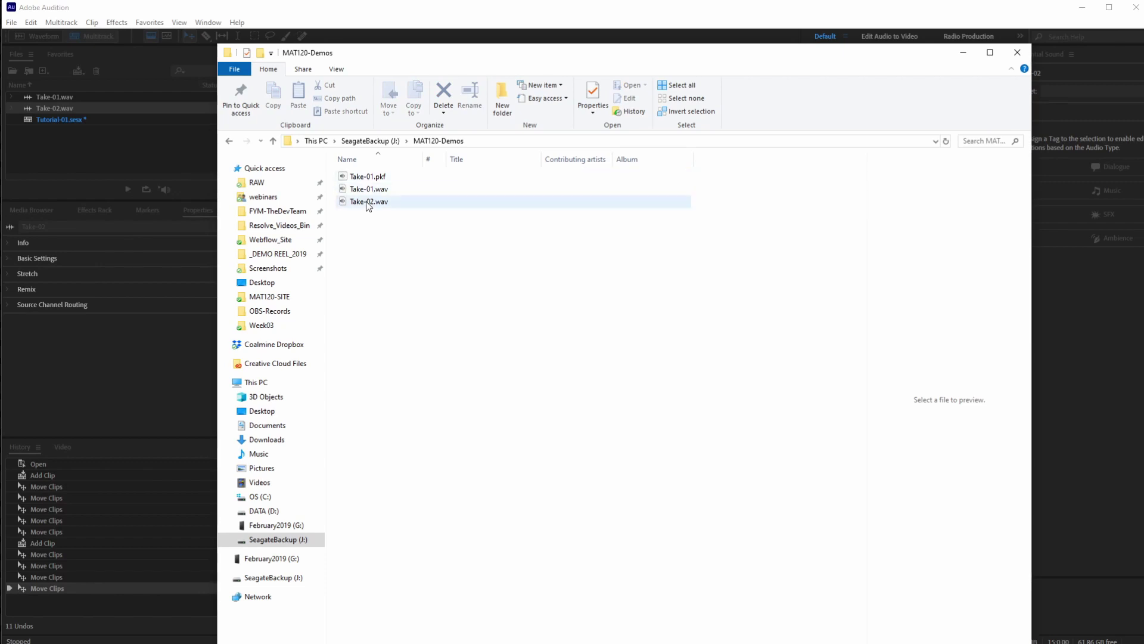
click(225, 169)
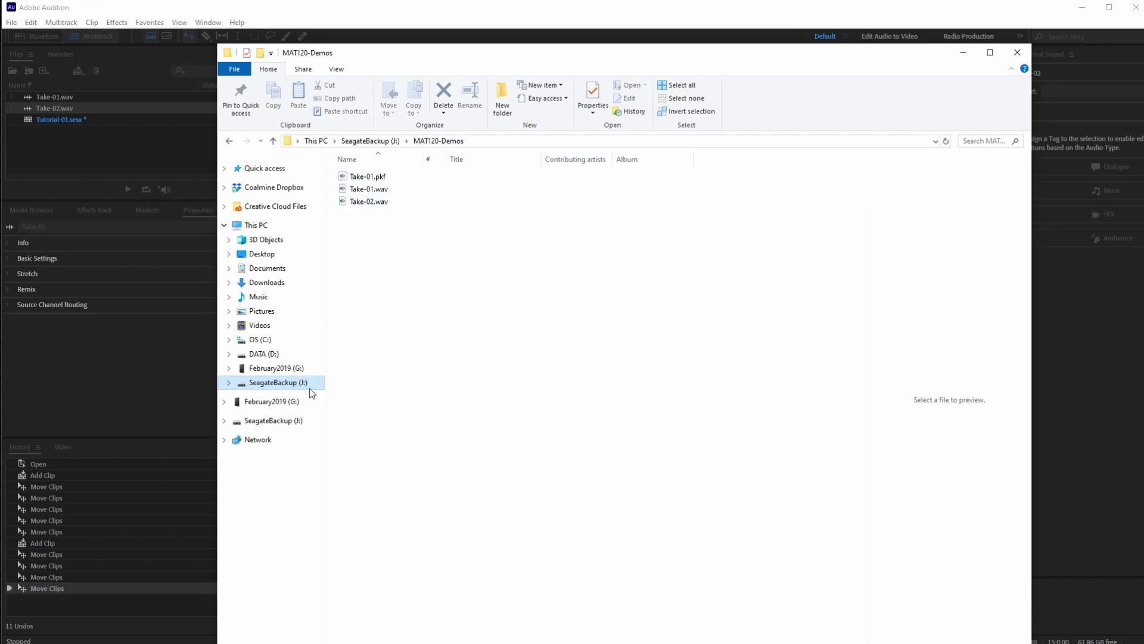
click(963, 53)
key(ctrl+s)
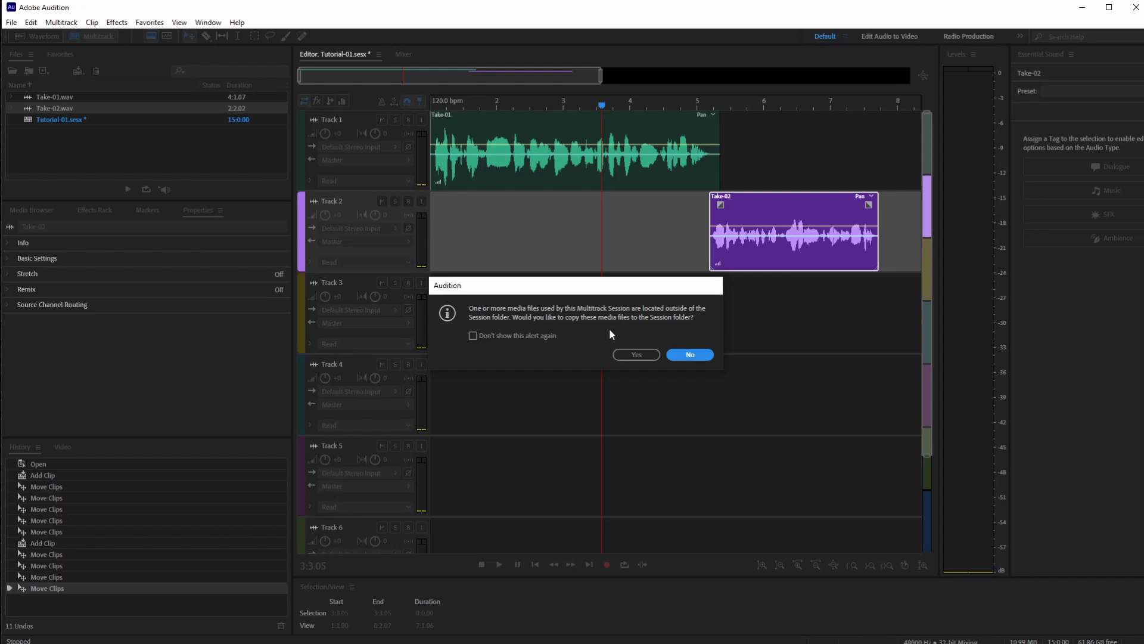
click(686, 354)
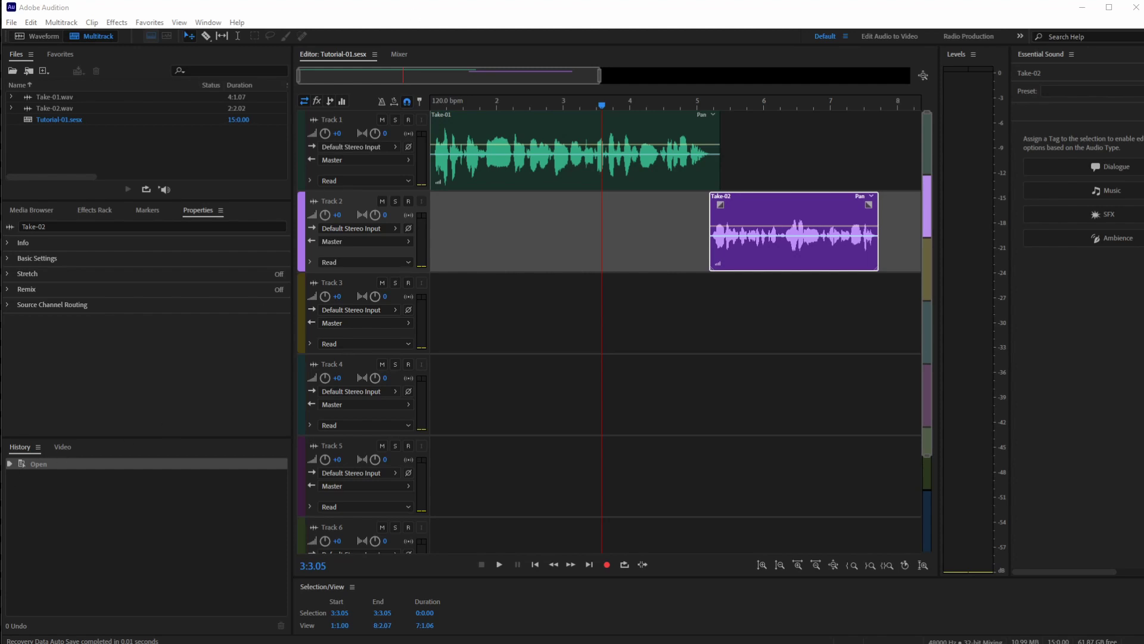
In File Explorer, compare the MAT120-Demos folder holding the takes with the Tutorial-01 session folder, and return to Audition
click(400, 11)
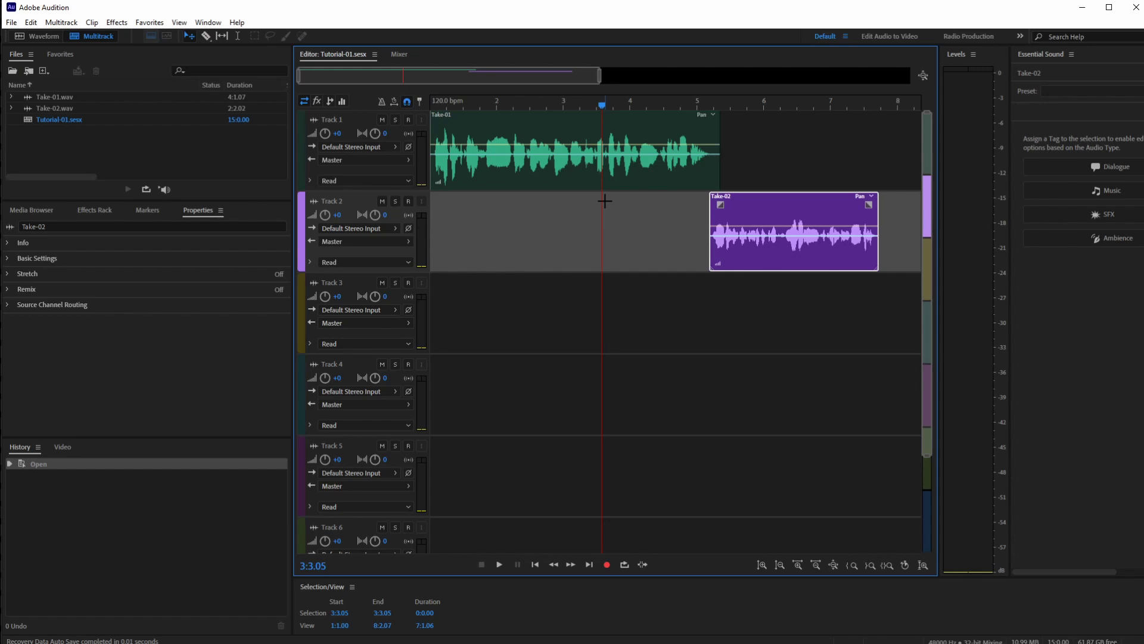
click(590, 631)
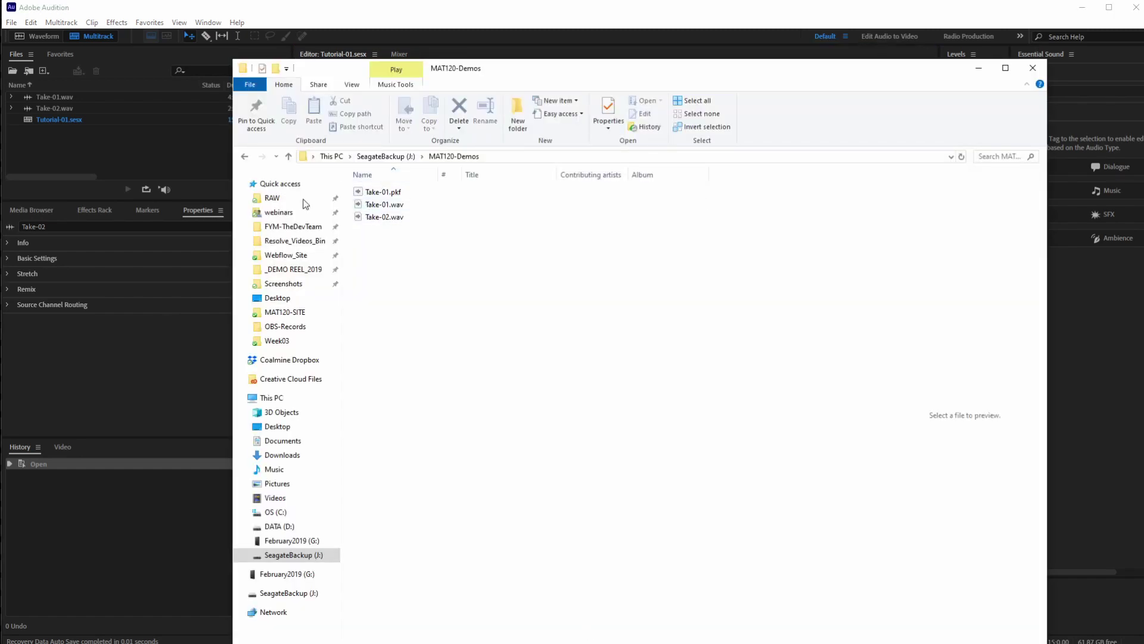
click(240, 184)
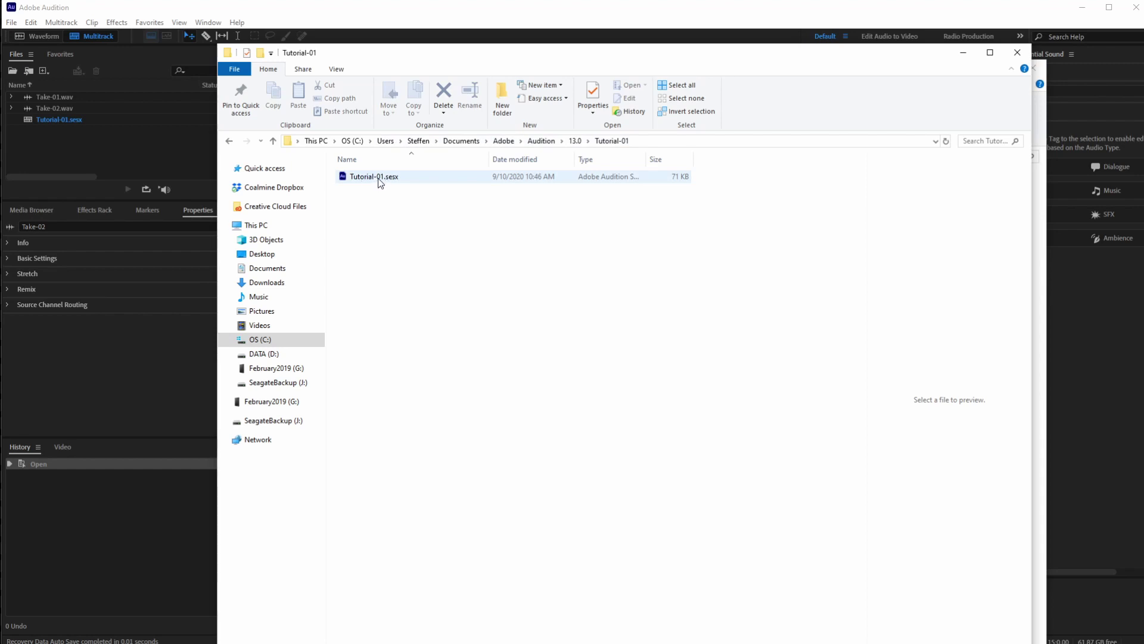
drag(435, 58, 494, 95)
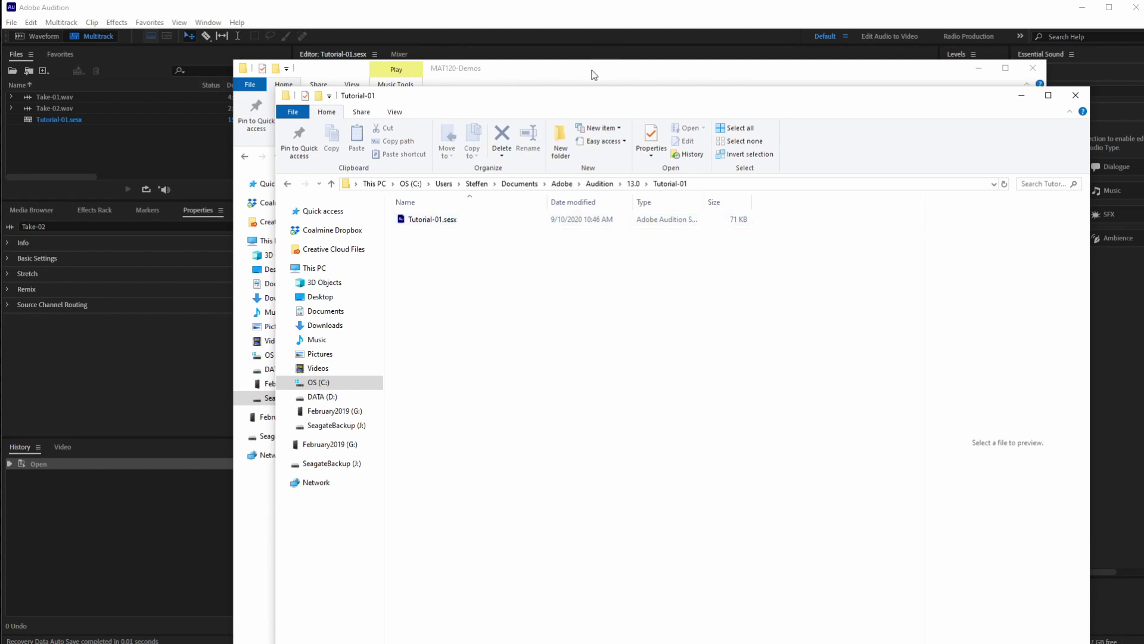
drag(595, 75, 597, 76)
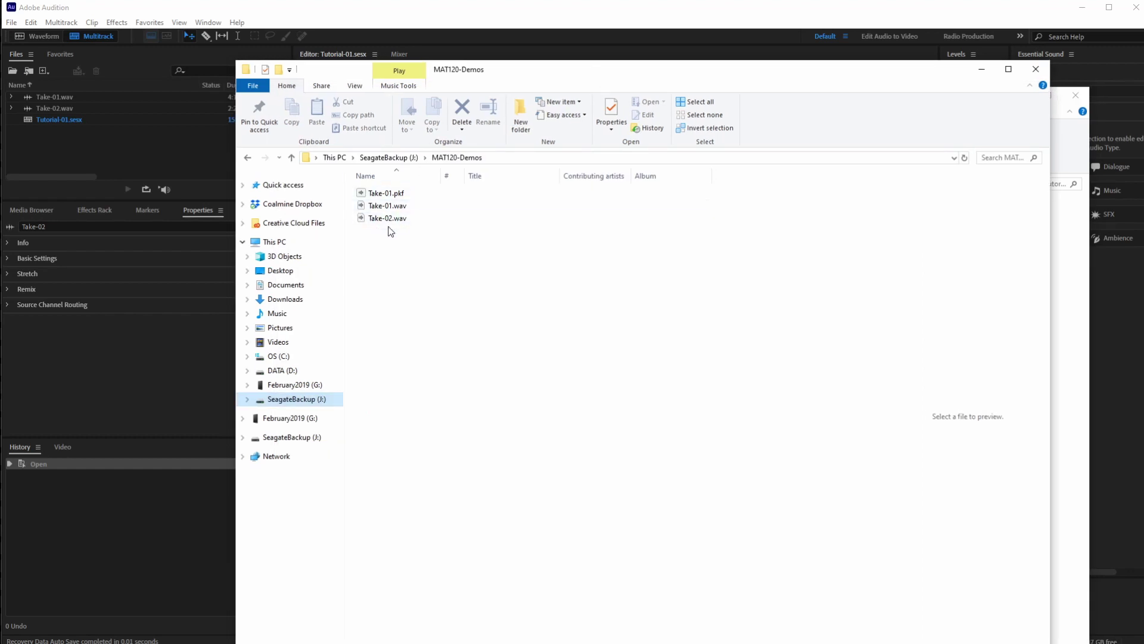
click(551, 17)
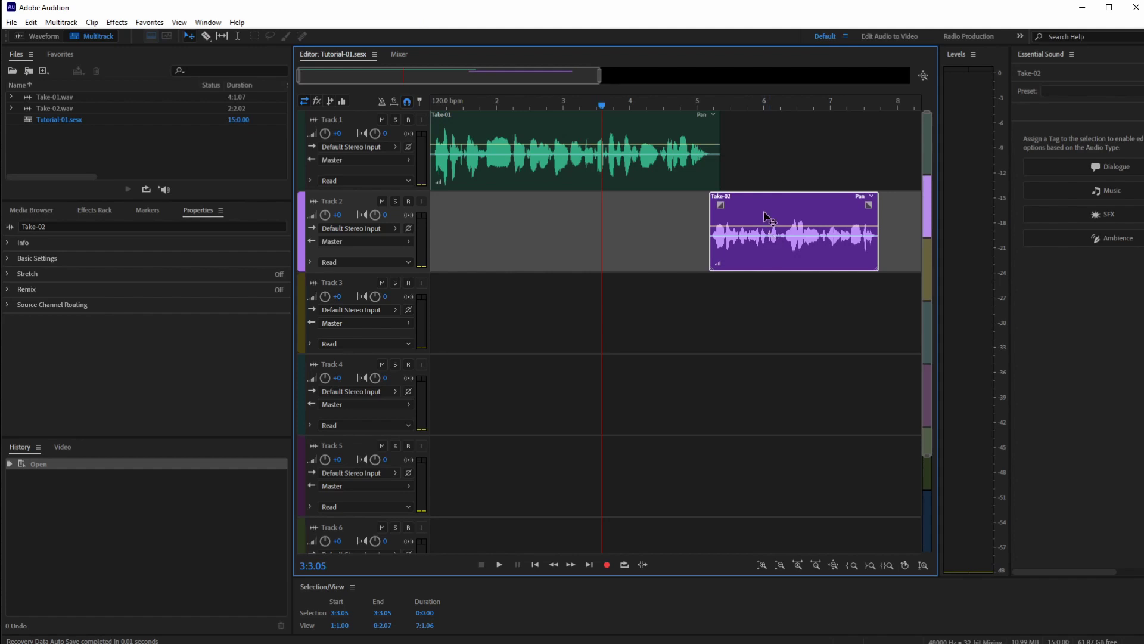
Move the Take-02 clip onto Track 1 behind Take-01 and adjust how far it overlaps Take-01's end as a crossfade
drag(764, 211, 771, 177)
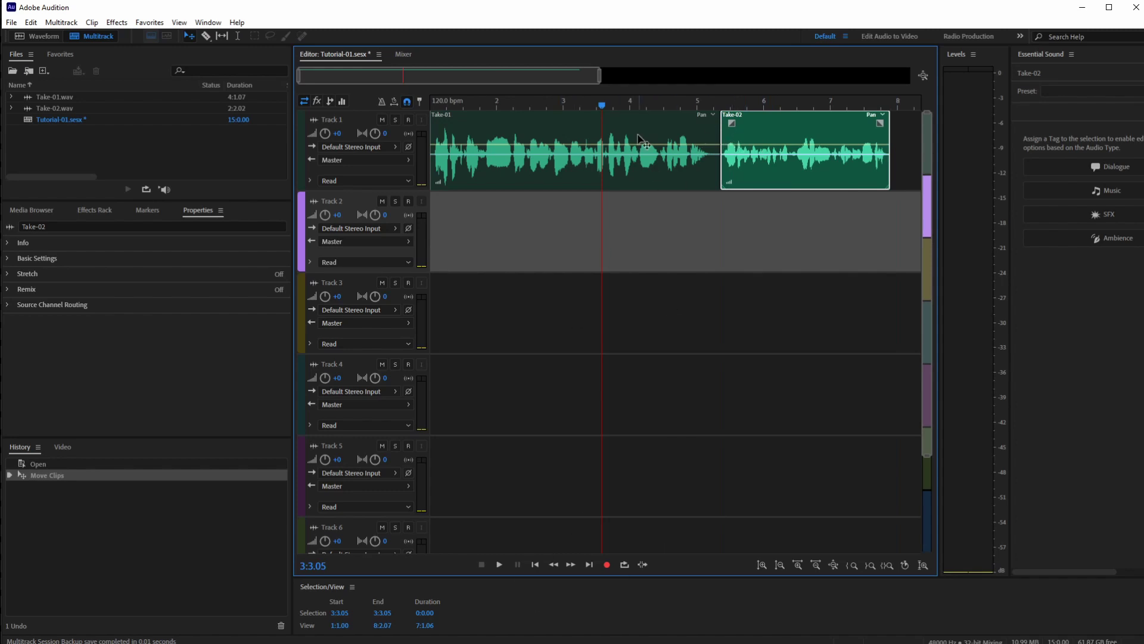
drag(600, 76, 498, 77)
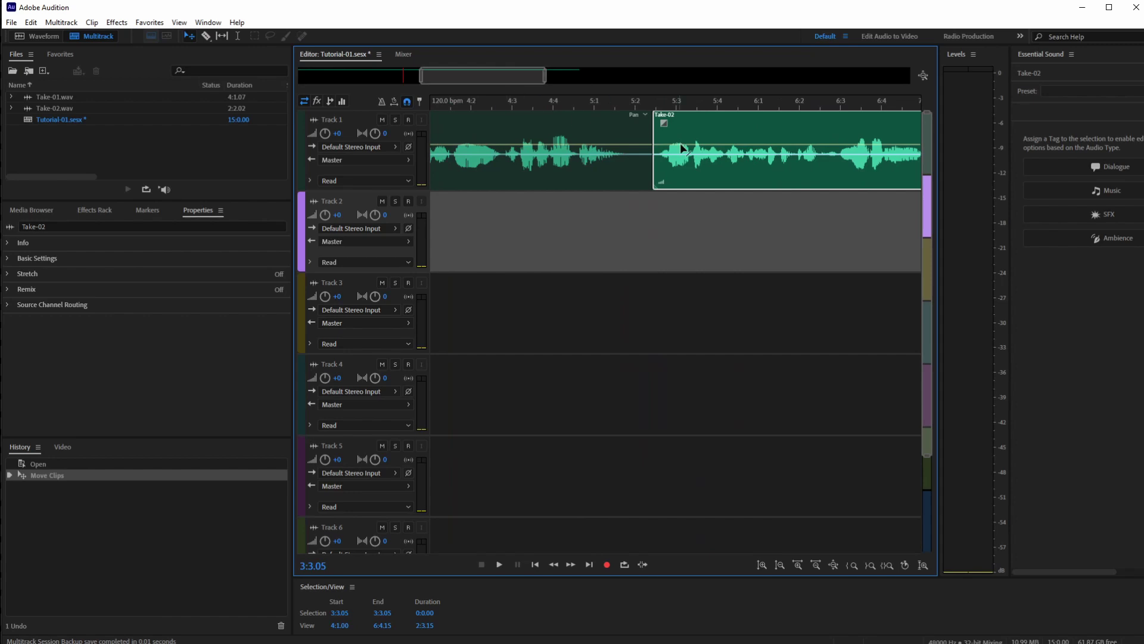
drag(733, 123, 707, 126)
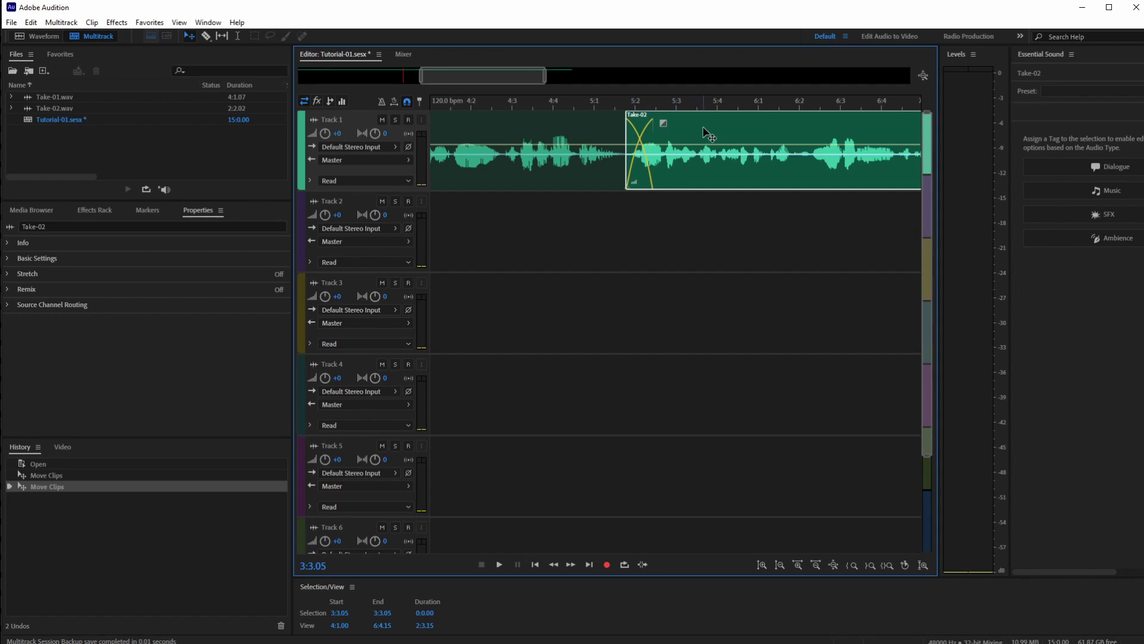
mouse_move(703, 126)
mouse_down()
mouse_move(663, 121)
mouse_move(742, 113)
mouse_move(718, 118)
mouse_up()
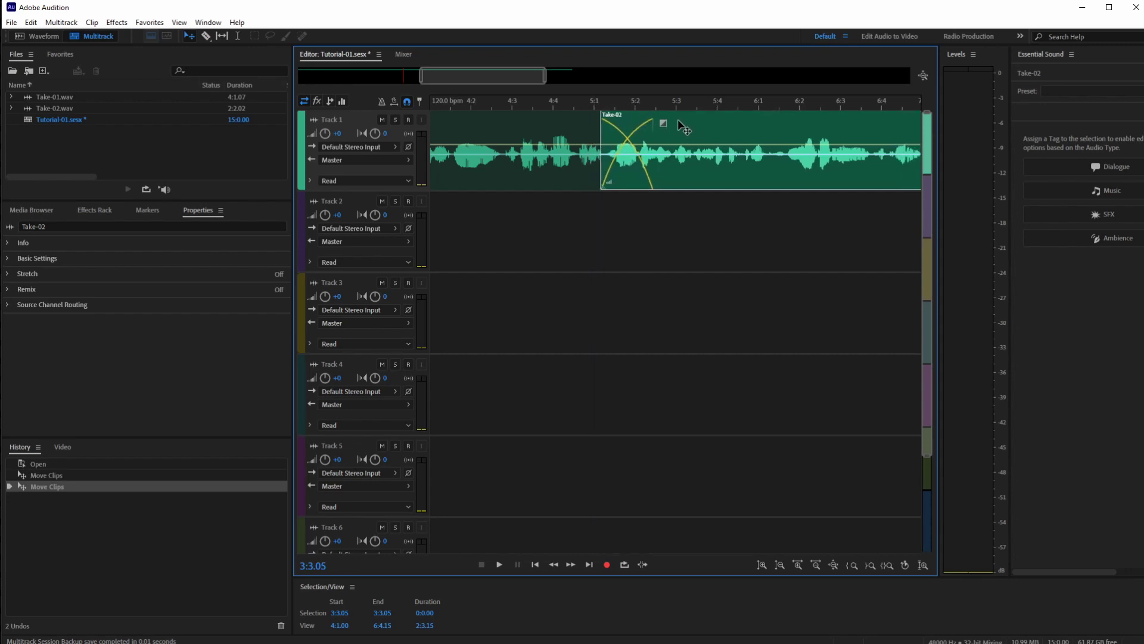
drag(706, 116, 713, 114)
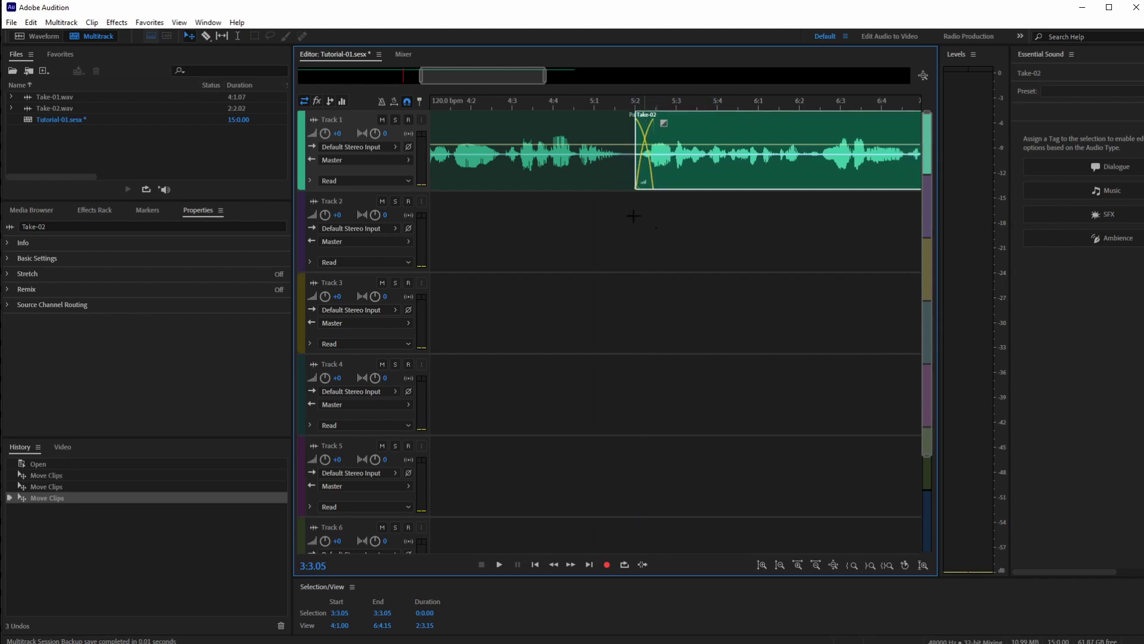
Alternate the Take-02 clip between Track 2 and Track 1, leaving it on Track 2 starting just before Take-01 ends
drag(752, 131, 722, 211)
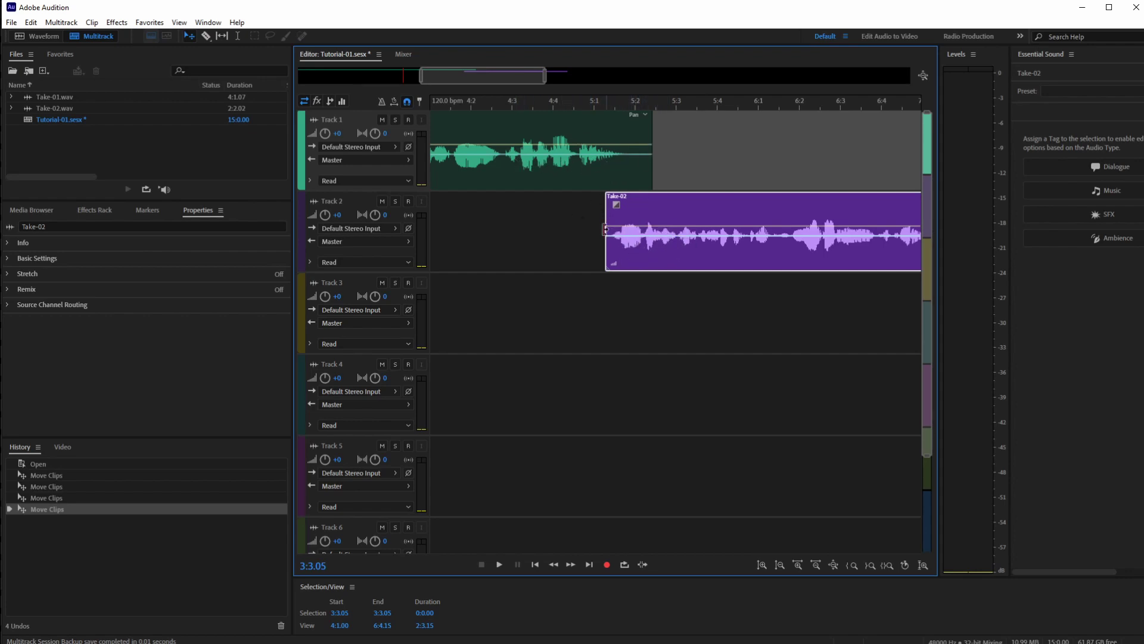
drag(671, 199, 671, 152)
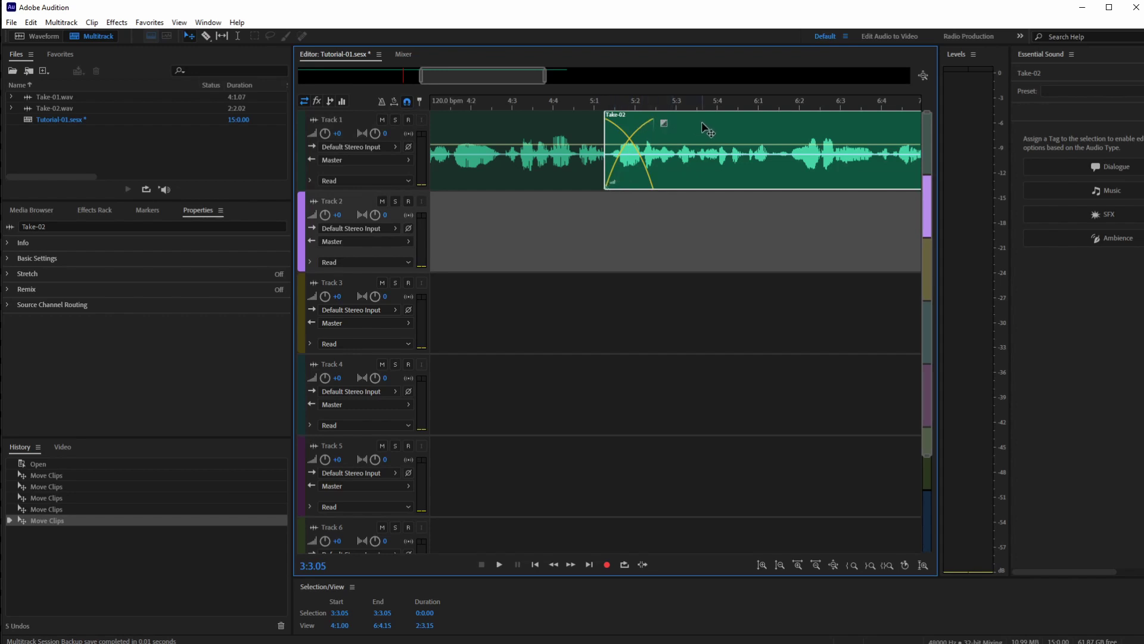
drag(703, 125, 732, 207)
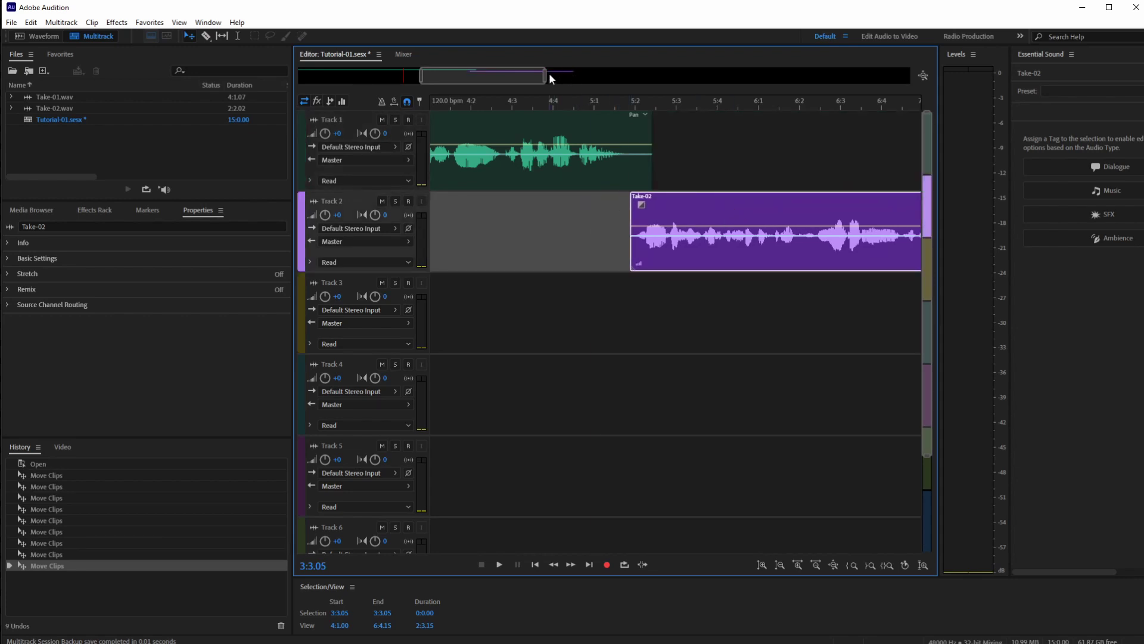
Trim the beginning of the Take-02 clip on Track 2 and extend it back to its full length, twice
drag(549, 78, 654, 79)
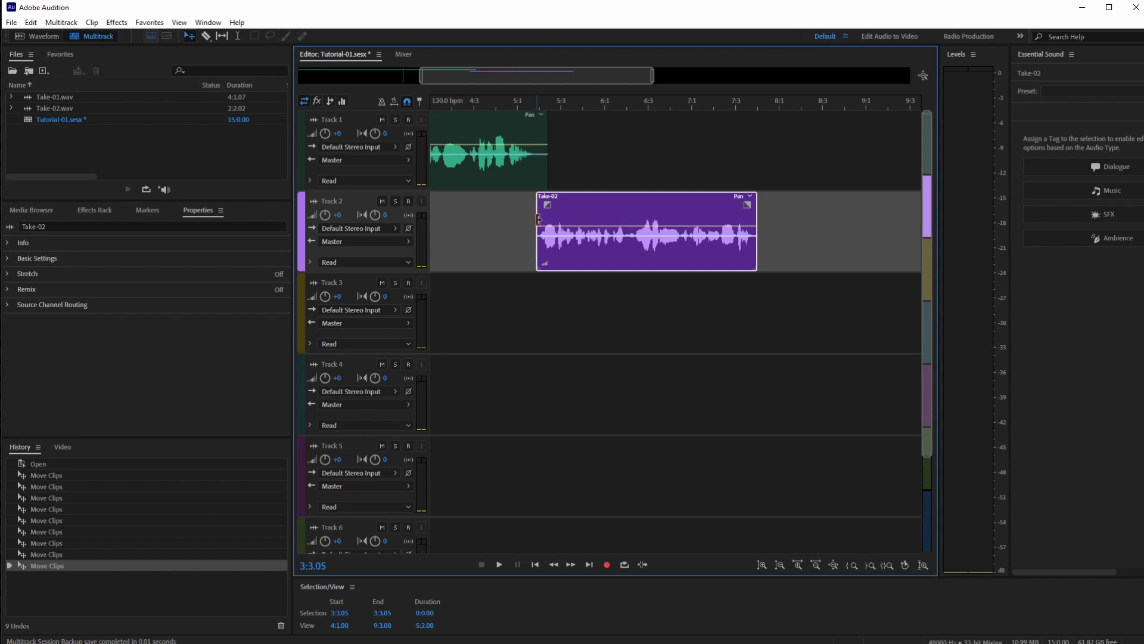
drag(538, 220, 628, 231)
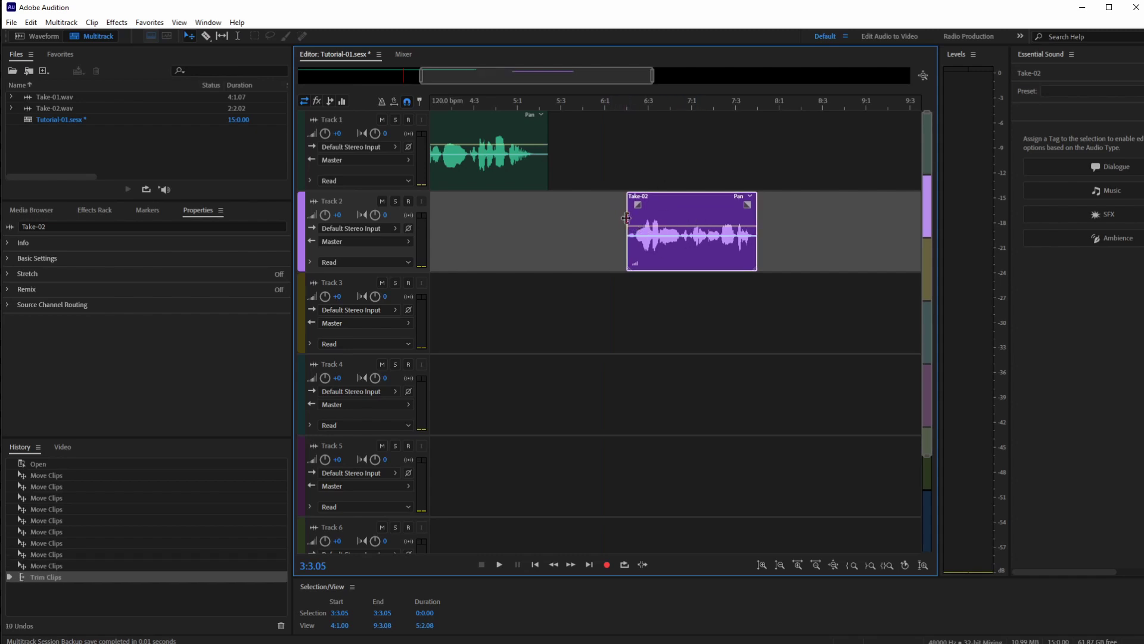
drag(626, 218, 519, 220)
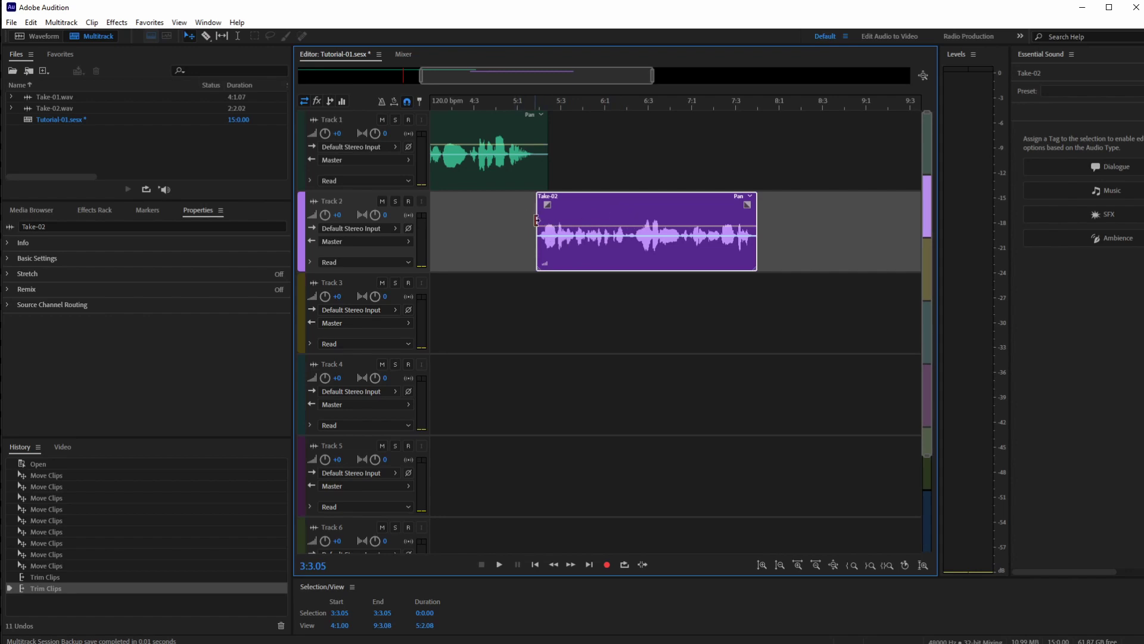
drag(537, 220, 631, 215)
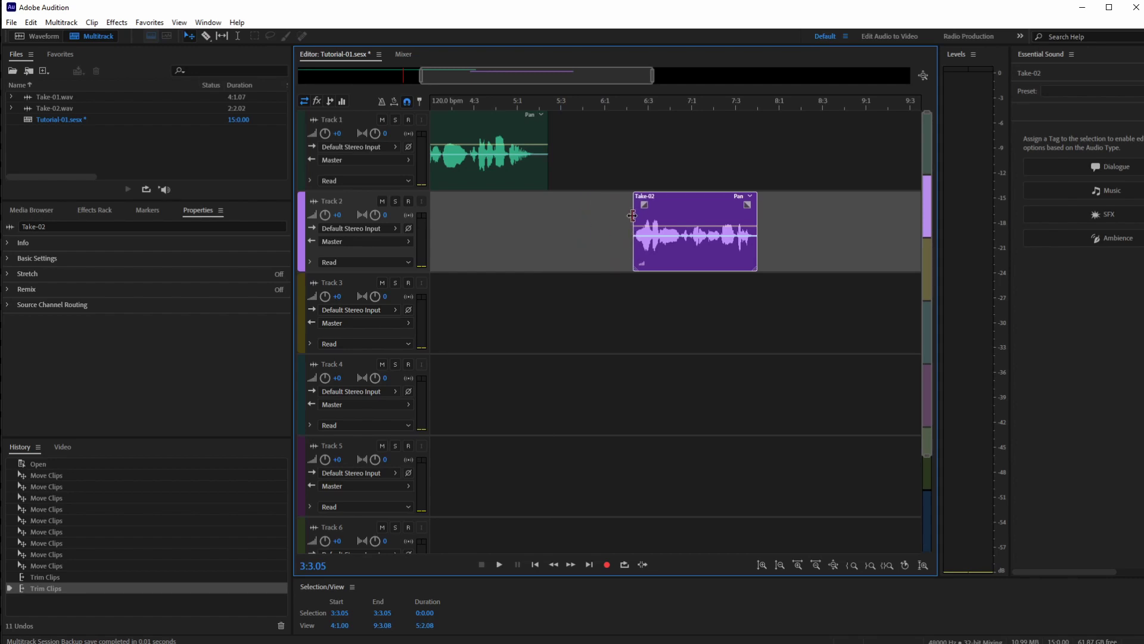
drag(632, 215, 499, 212)
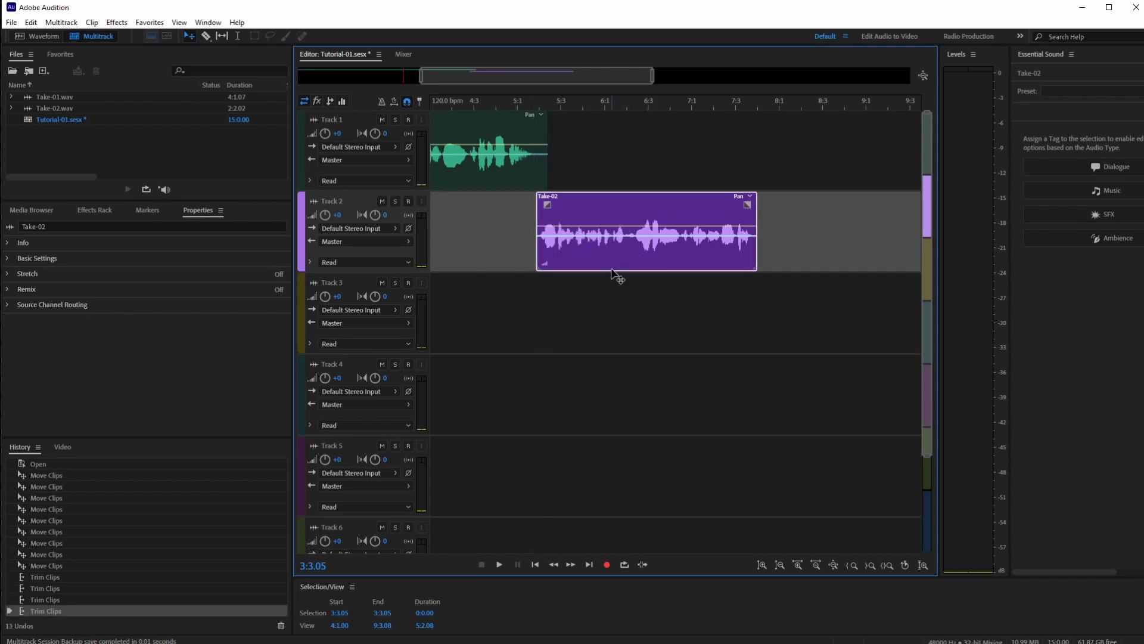
Split the Take-02 clip on Track 2 with the Razor Selected Clips tool a little before 6:3, and return to the Move tool
click(206, 37)
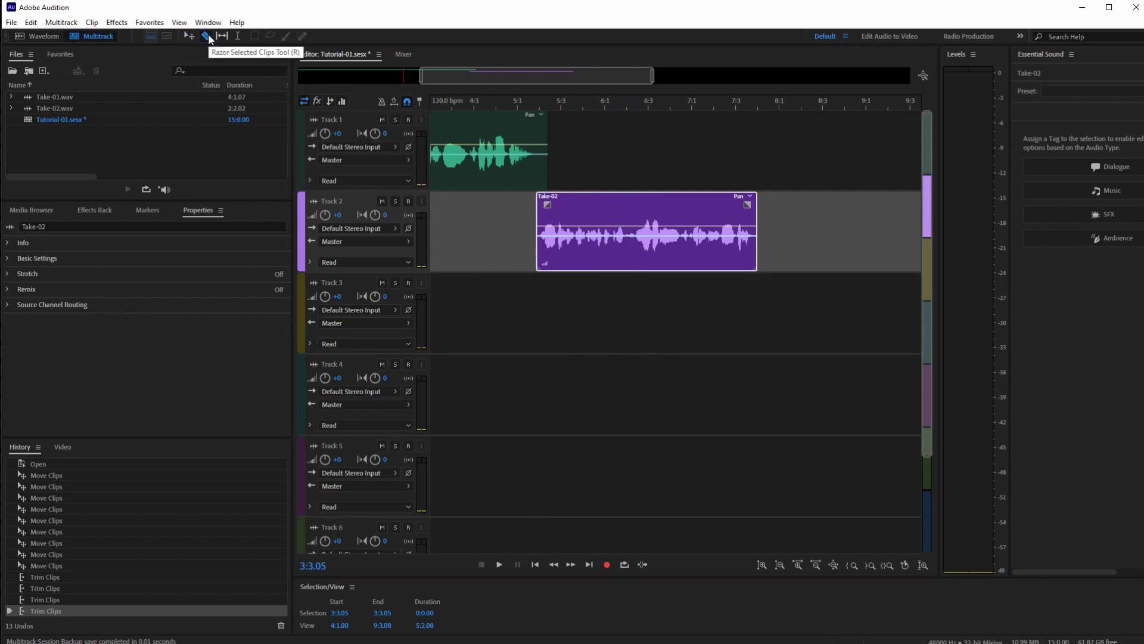
click(634, 218)
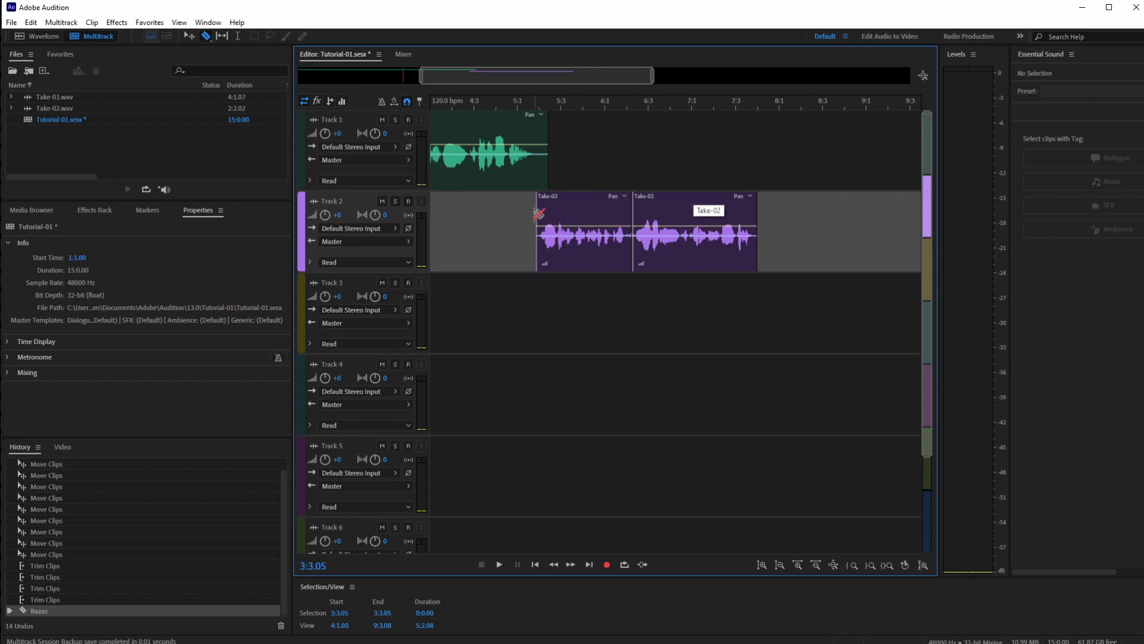
click(192, 37)
Move the first Take-02 piece to start where Take-01 ends, and place the second piece directly behind the first on Track 2
drag(672, 207, 705, 208)
drag(582, 206, 594, 207)
drag(701, 205, 704, 204)
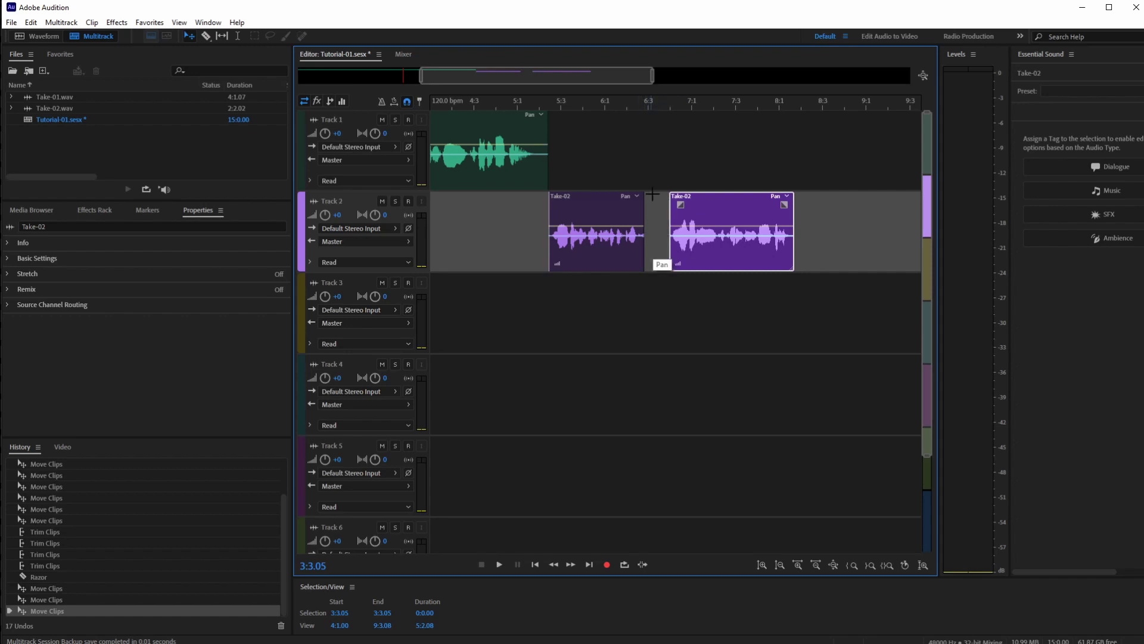
drag(421, 74, 298, 73)
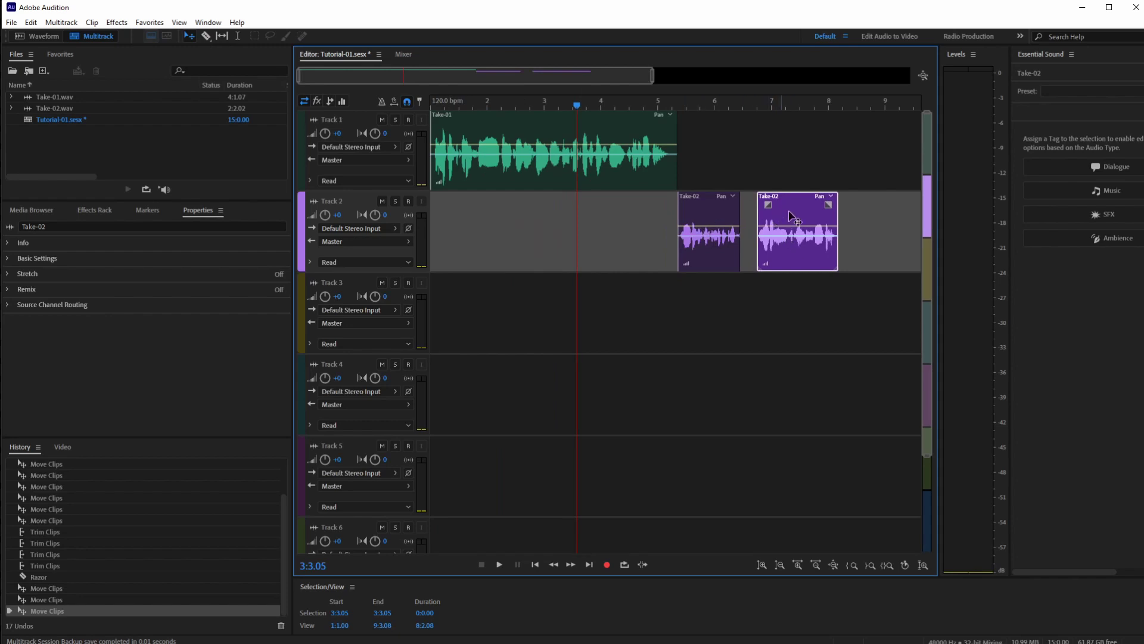
drag(782, 213, 768, 213)
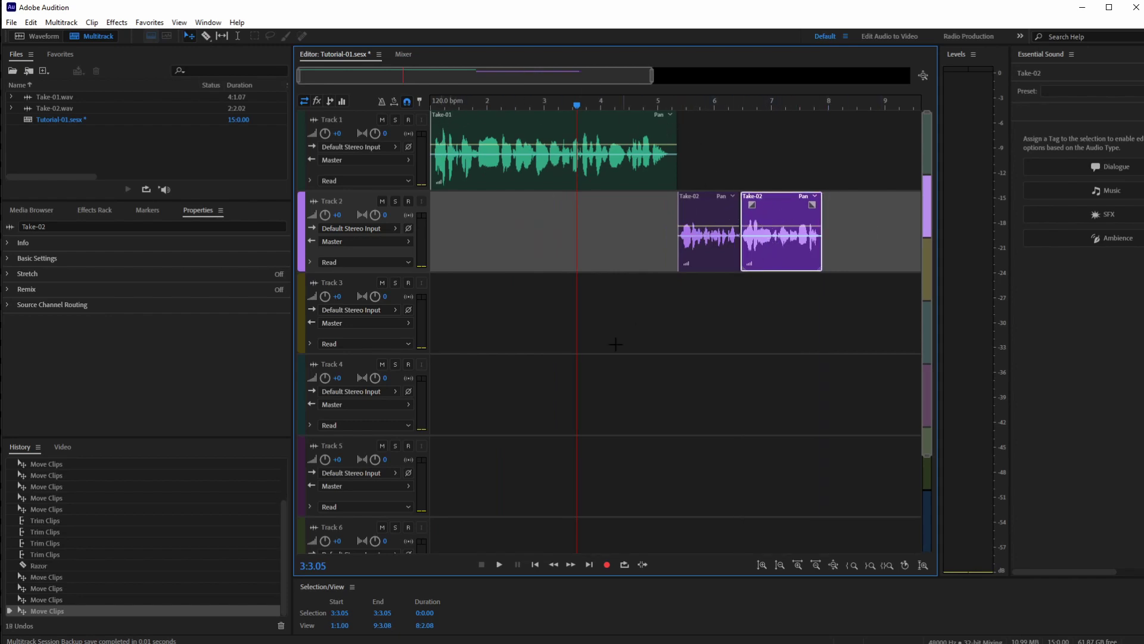
Save the multitrack session without copying the outside media files to the session folder, and deselect the Take-02 clip
click(10, 22)
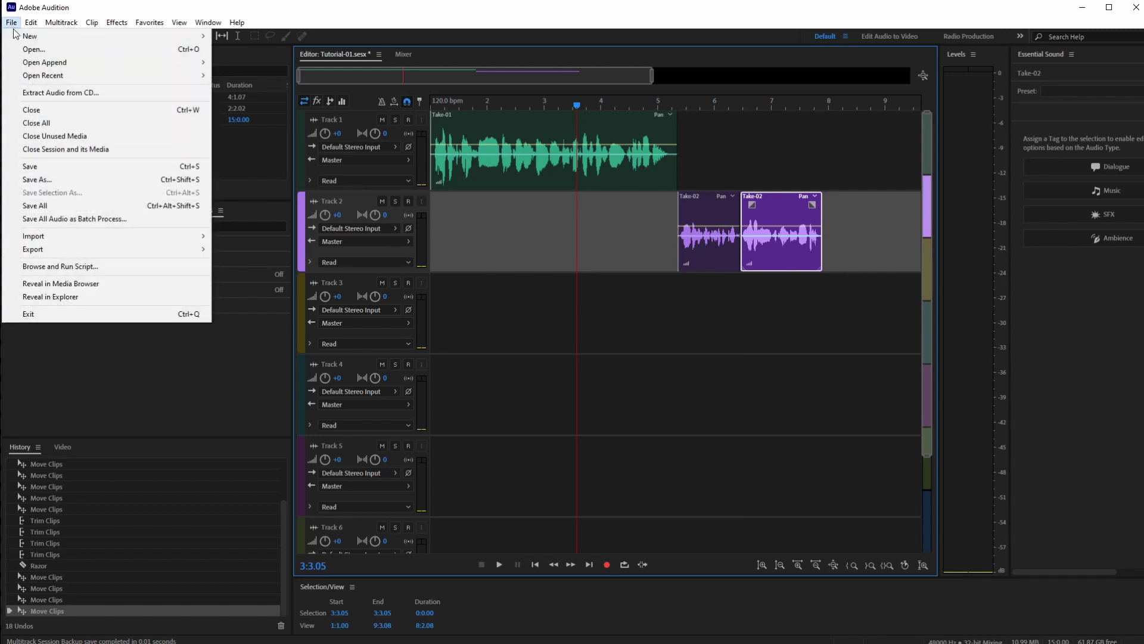
click(33, 167)
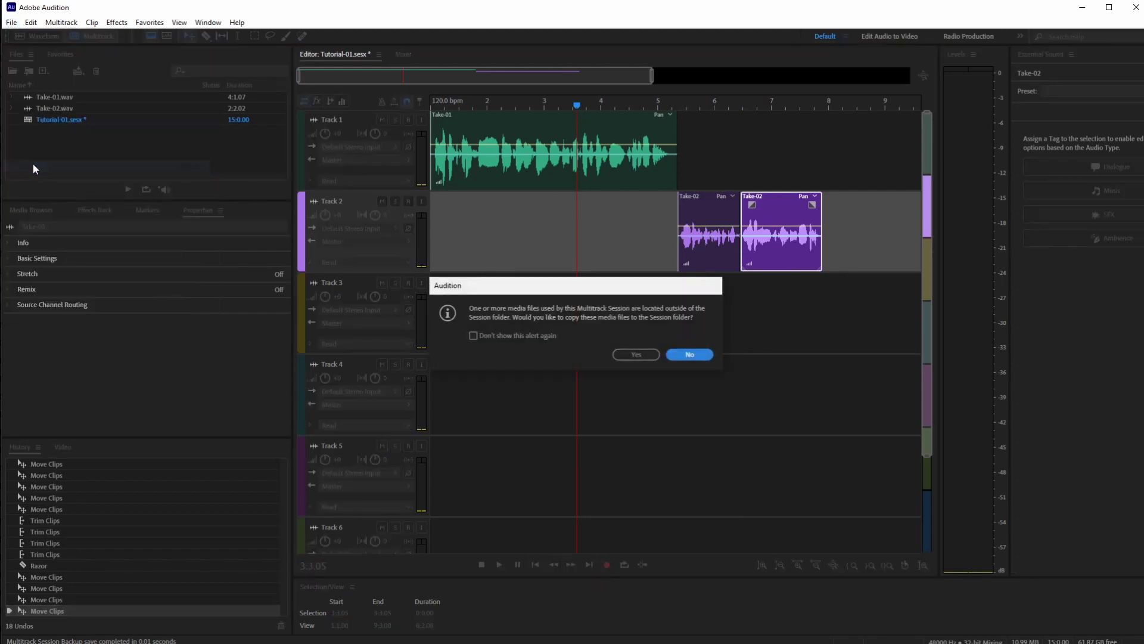
click(691, 355)
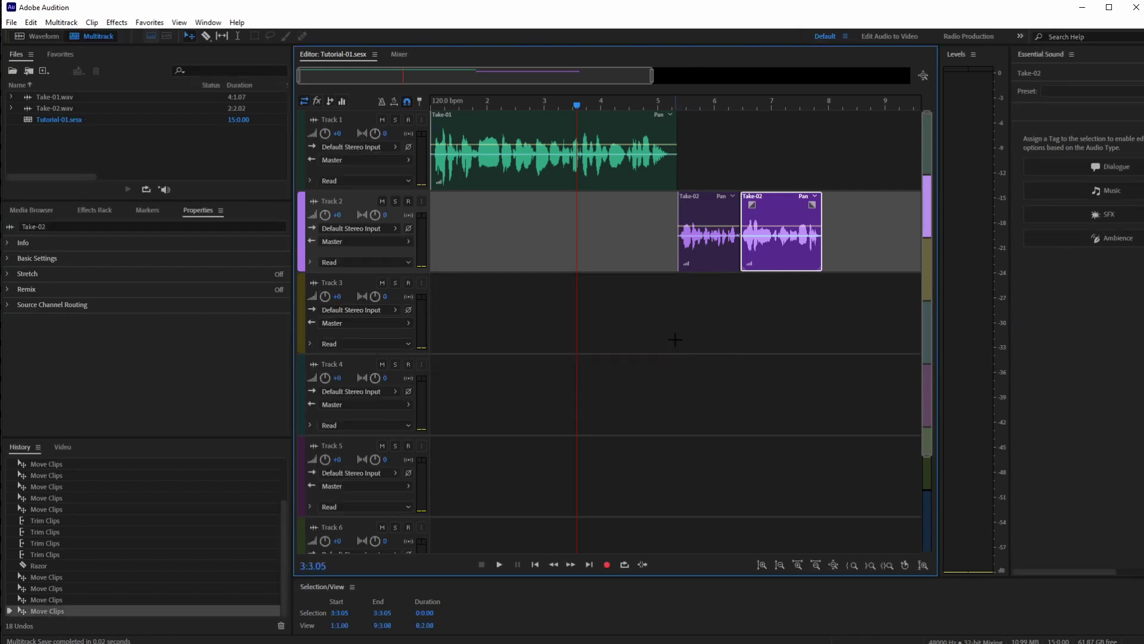
click(675, 339)
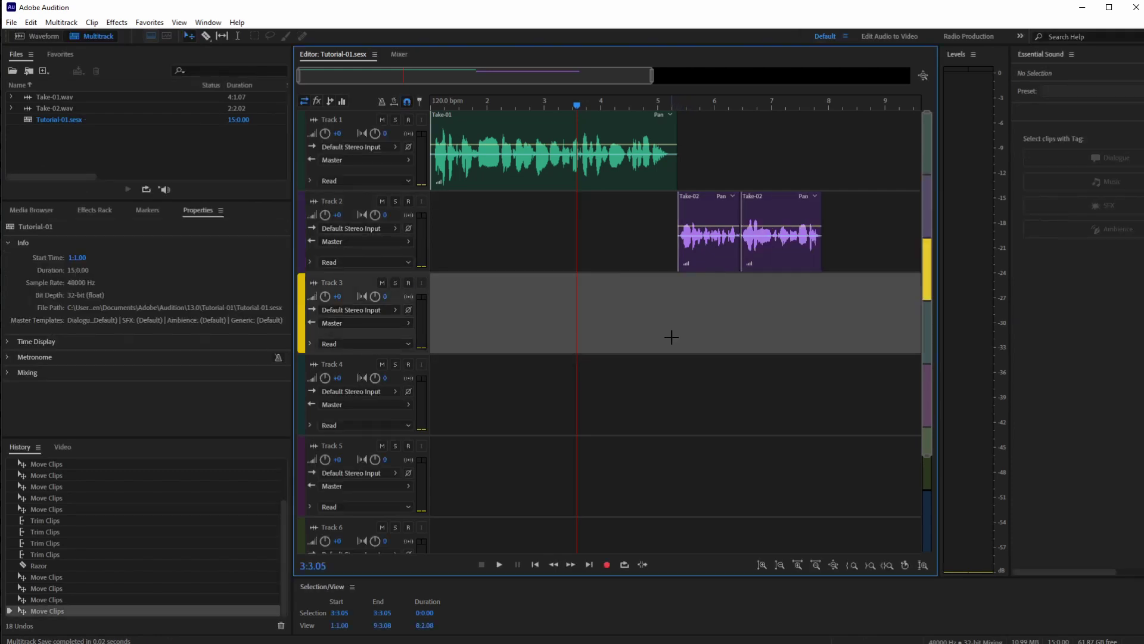
key(Up)
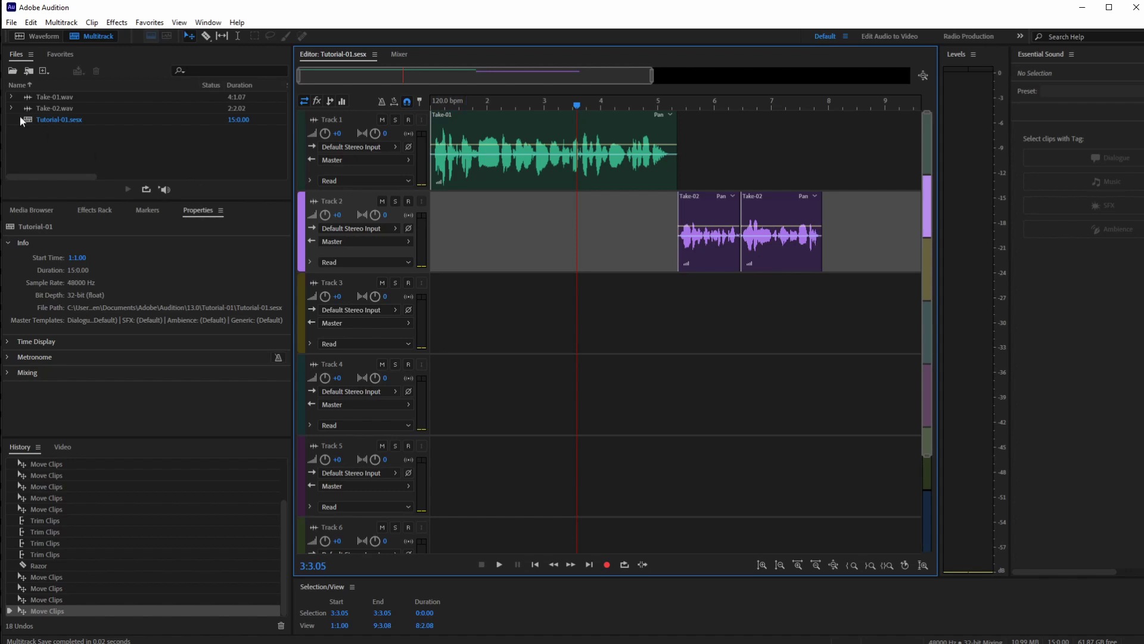
Start a multitrack mixdown export of the entire session, check the available formats and keep Wave PCM
click(14, 24)
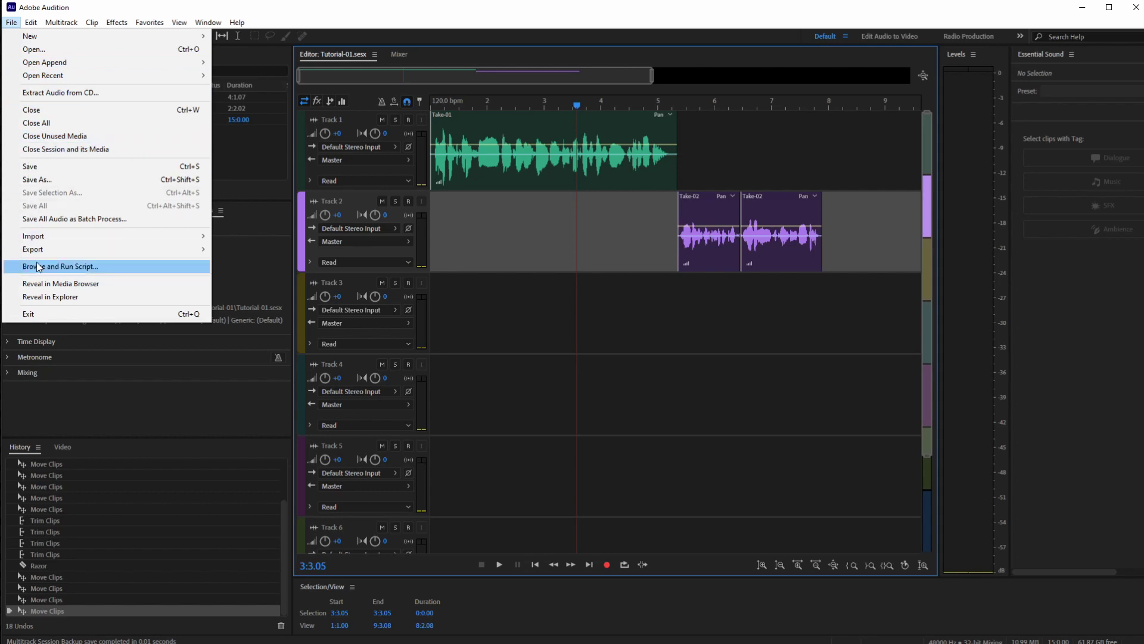
mouse_move(42, 259)
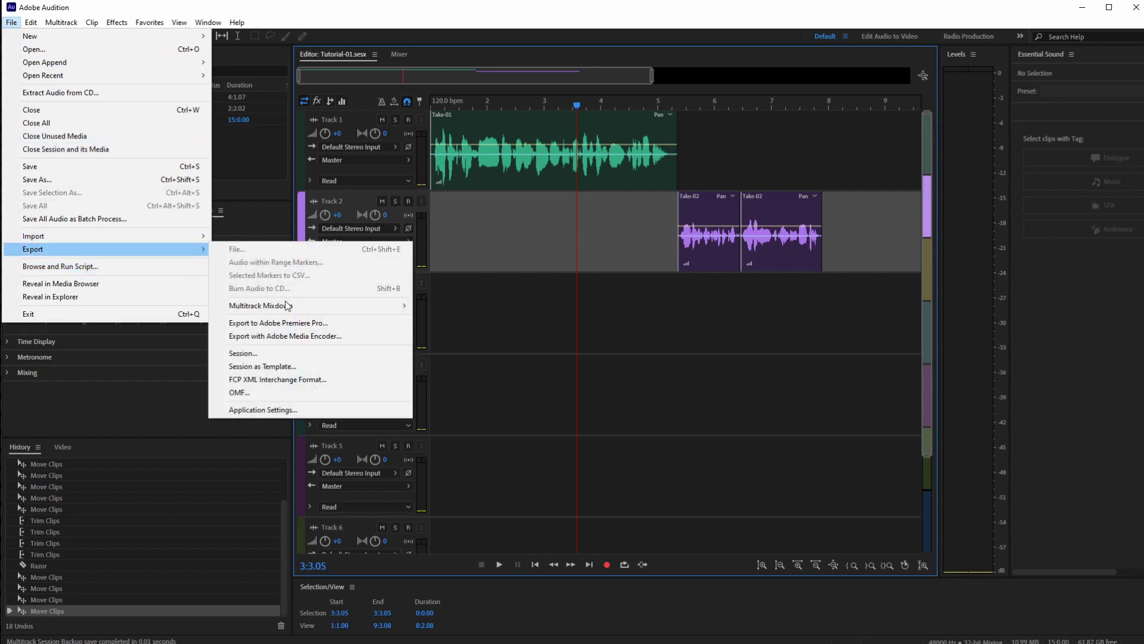
mouse_move(286, 314)
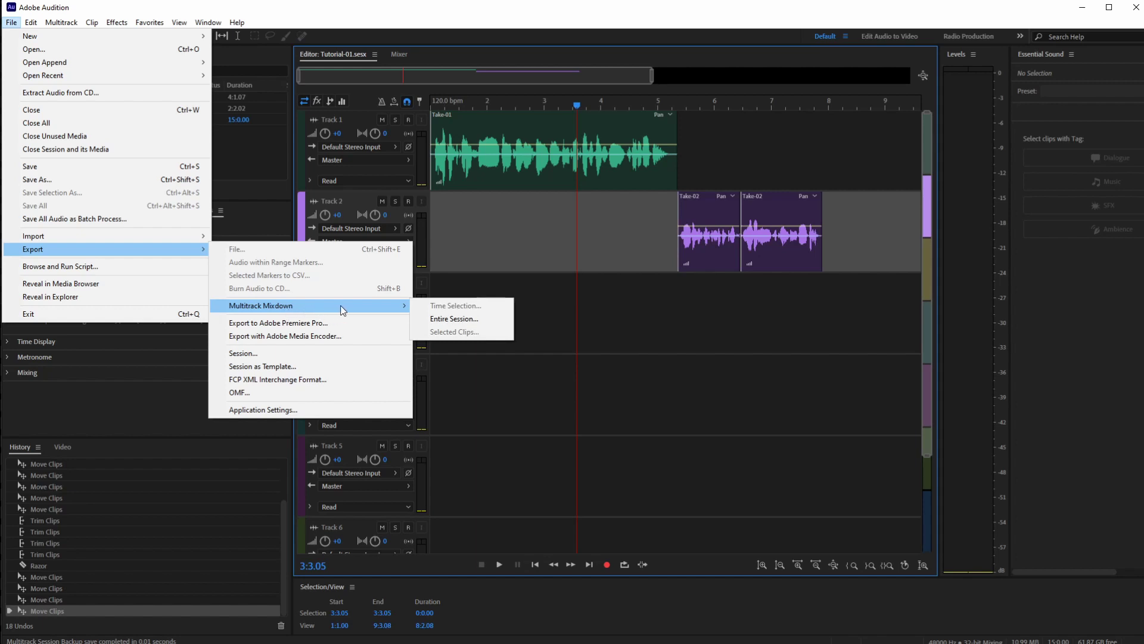
click(451, 325)
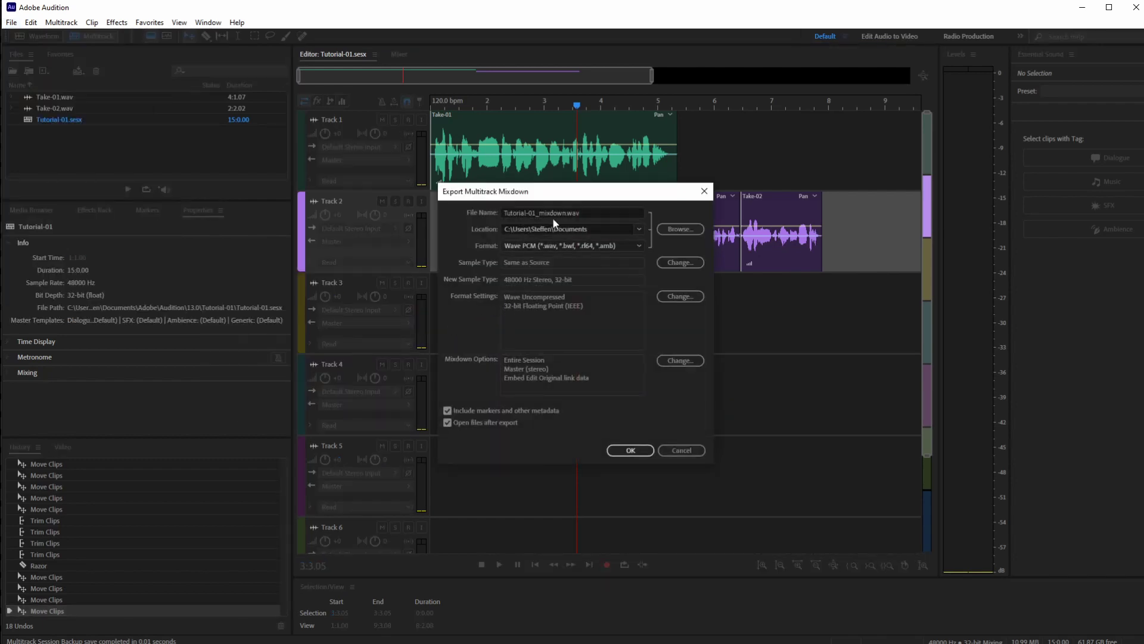
drag(590, 204, 516, 232)
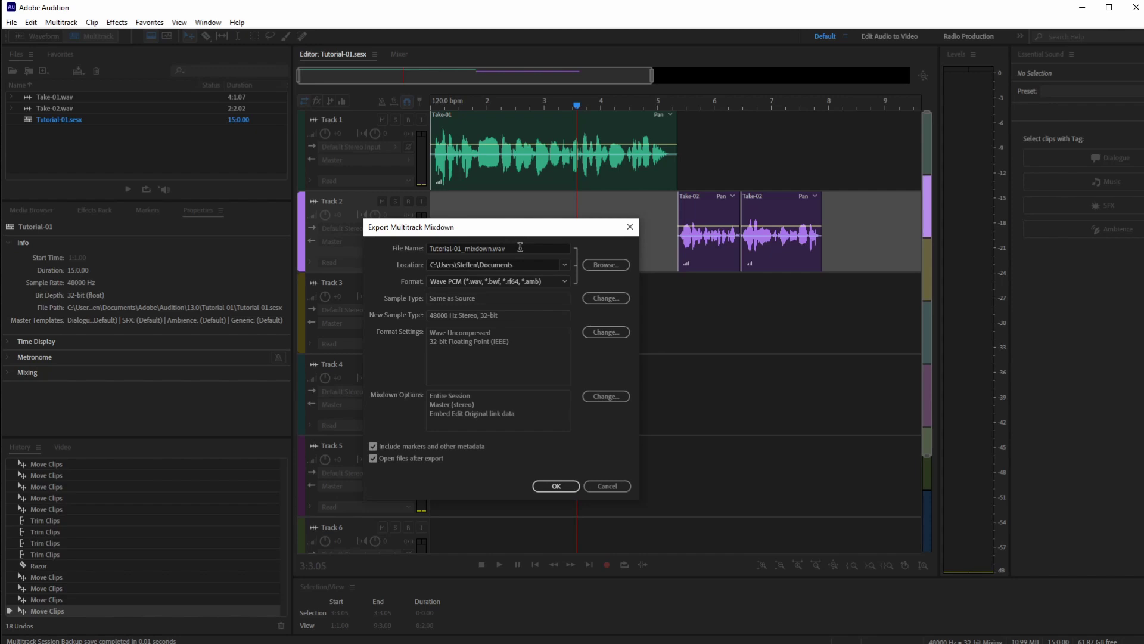
double_click(501, 249)
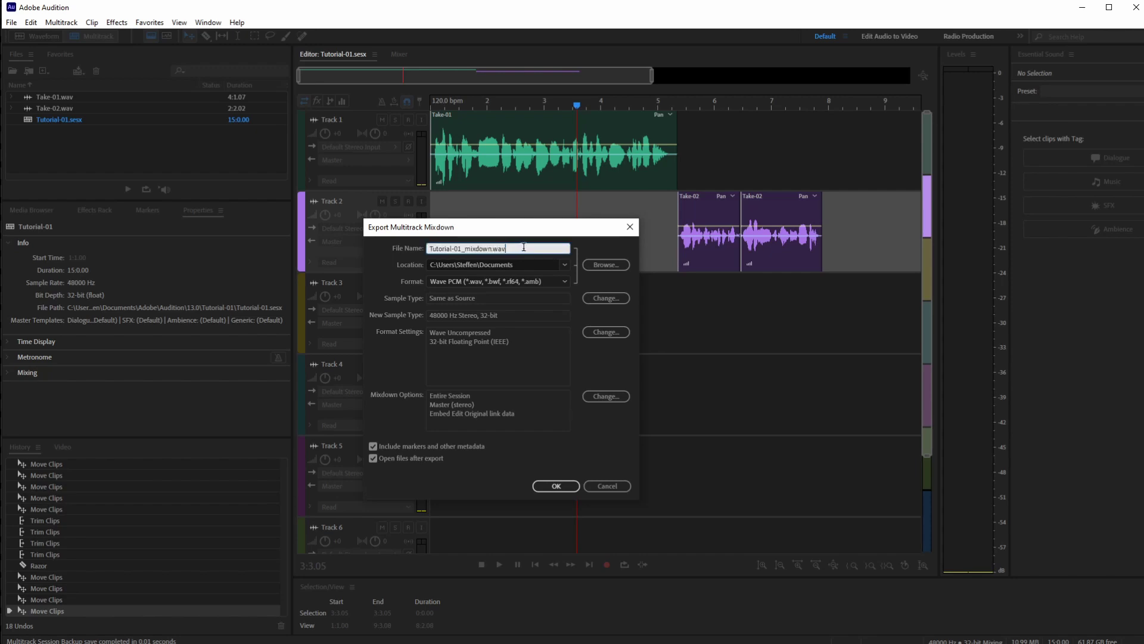
click(470, 281)
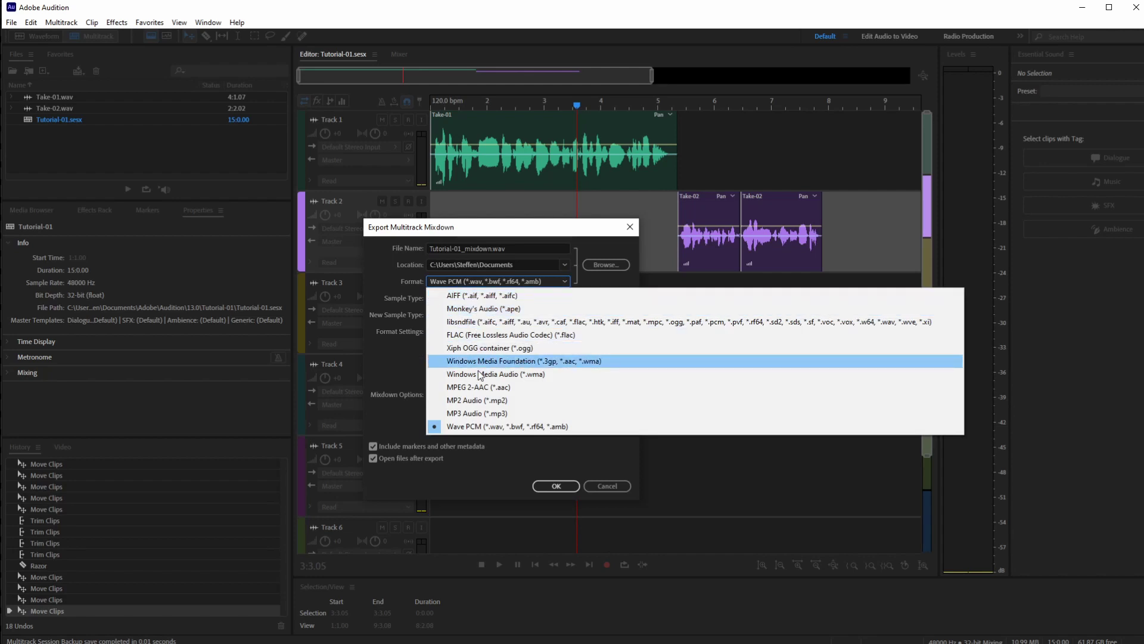
click(380, 271)
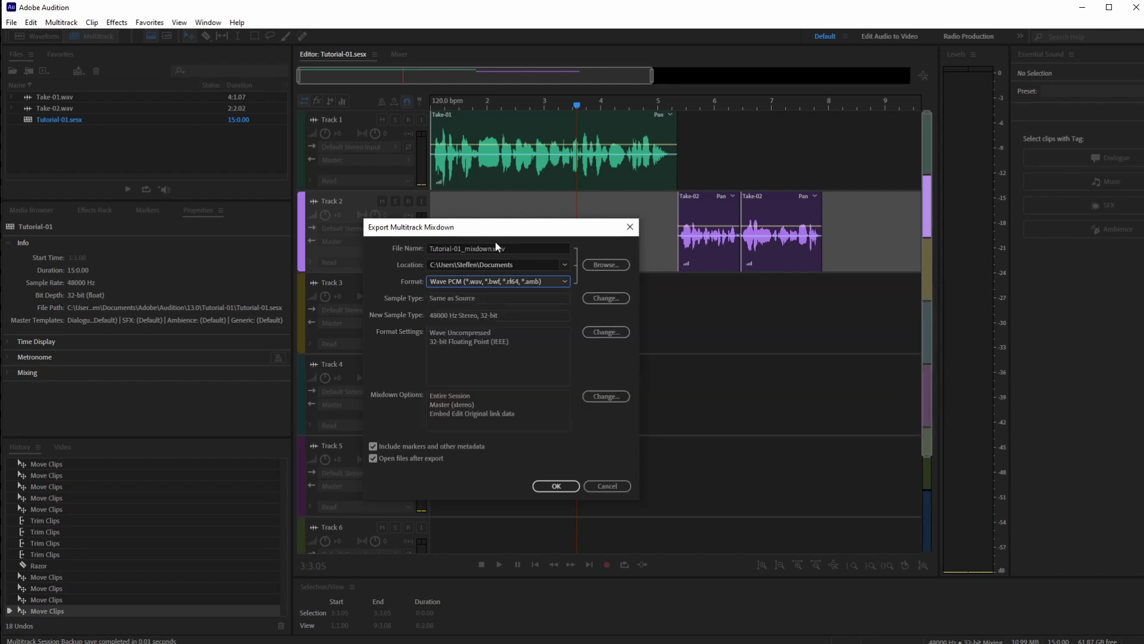
Set the export location to the MAT120-Demos folder on SeagateBackup (J:) and export the mixdown as Tutorial-01_mixdown.wav
click(492, 264)
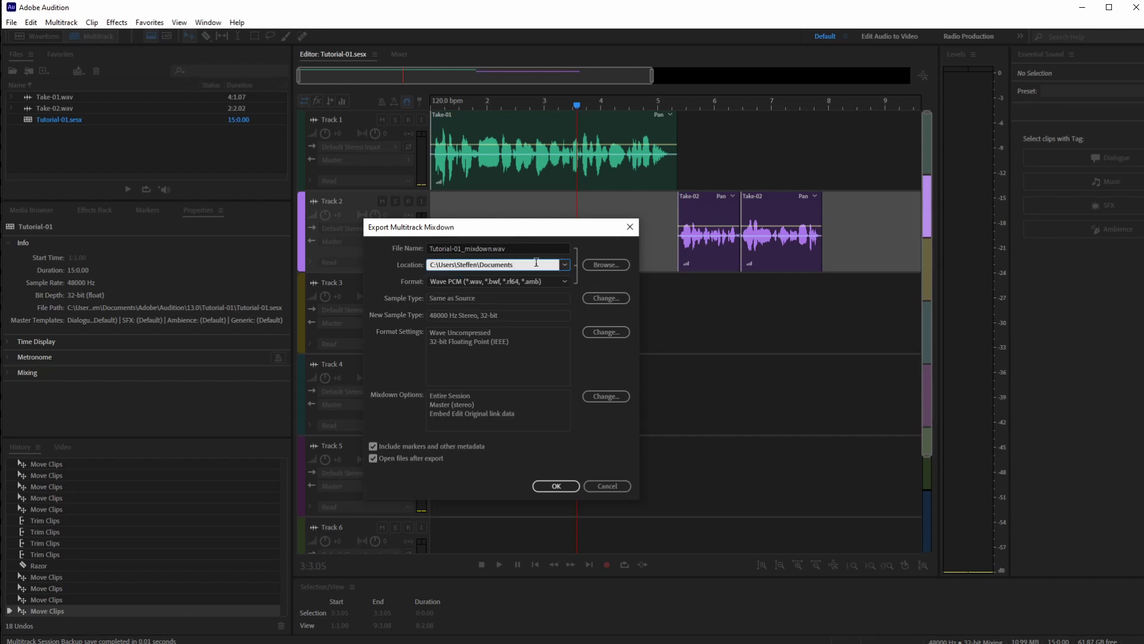
click(606, 265)
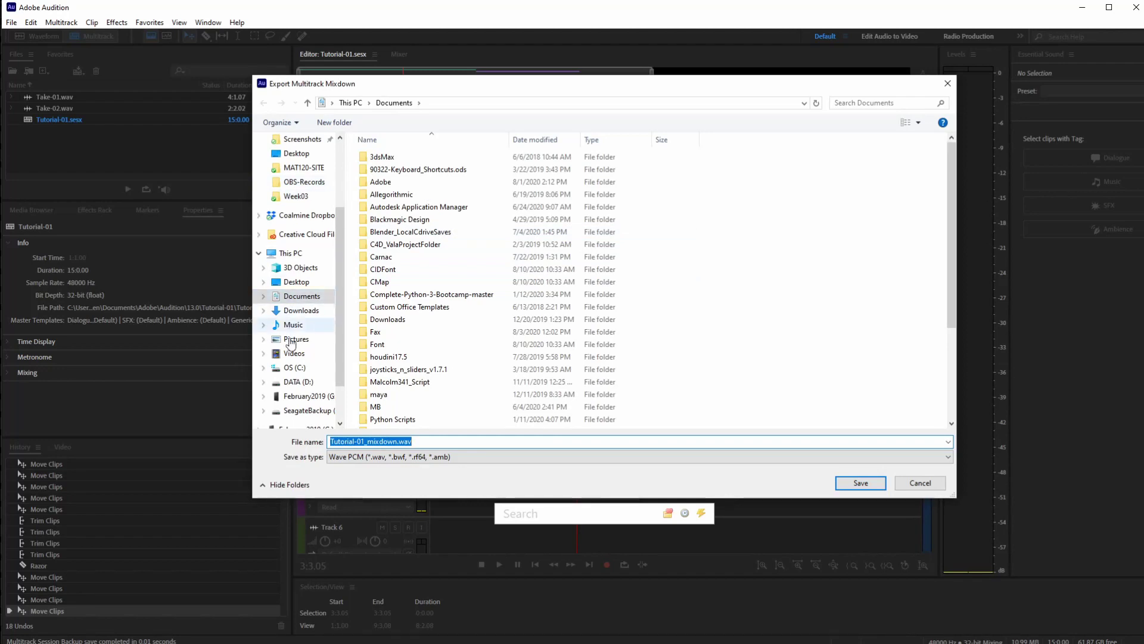
click(301, 410)
click(398, 220)
double_click(398, 220)
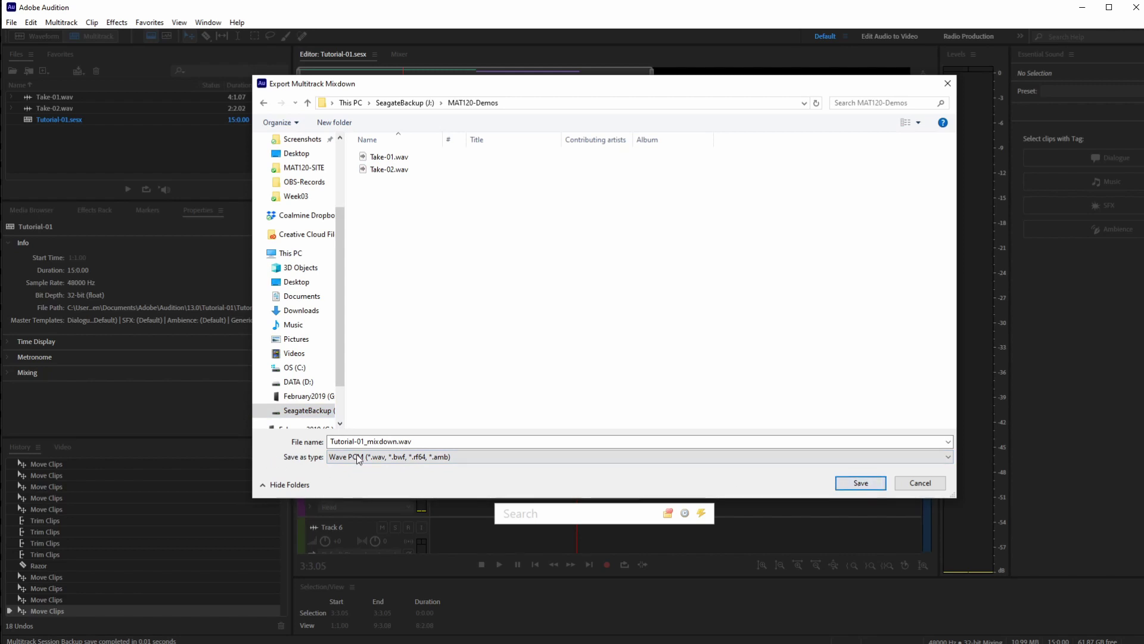
click(852, 485)
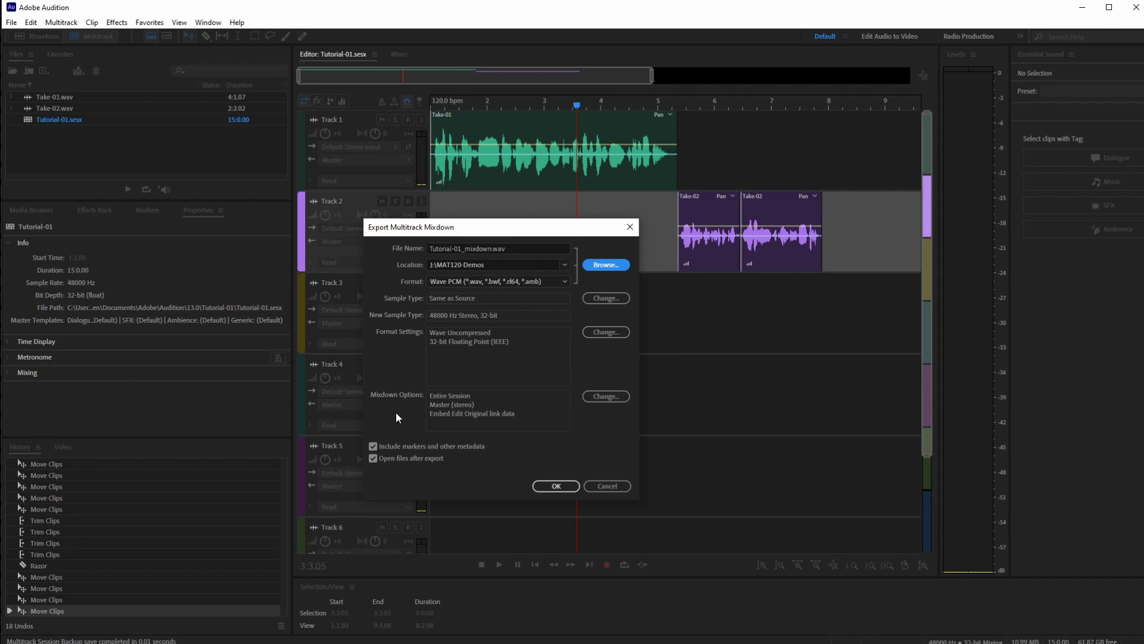
click(557, 486)
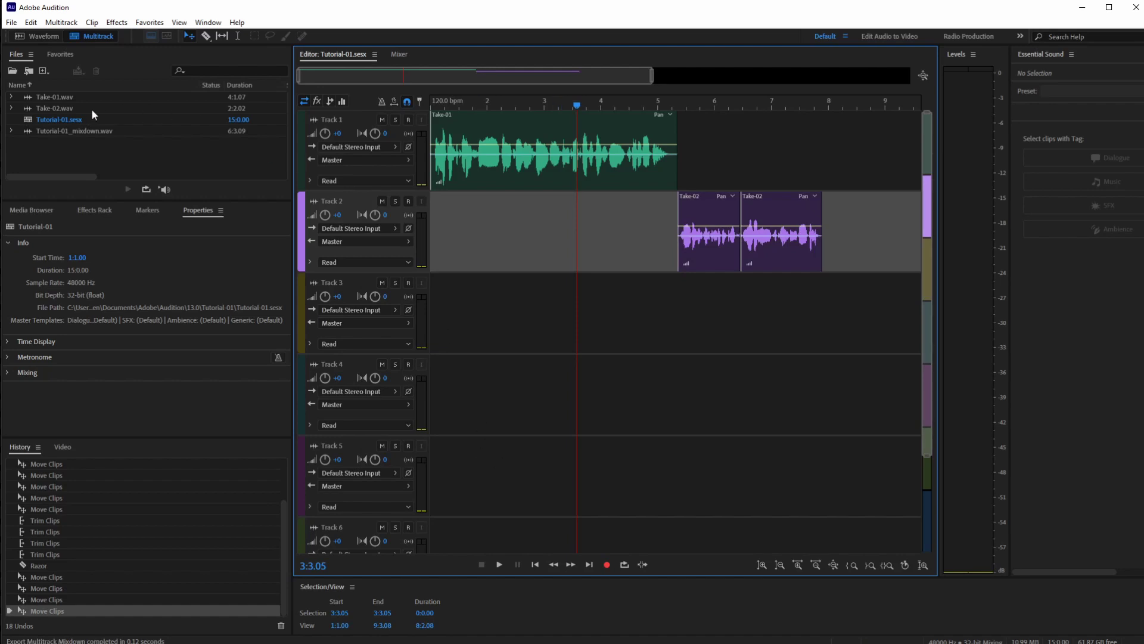
Open the exported Tutorial-01_mixdown.wav in the Waveform editor
click(65, 131)
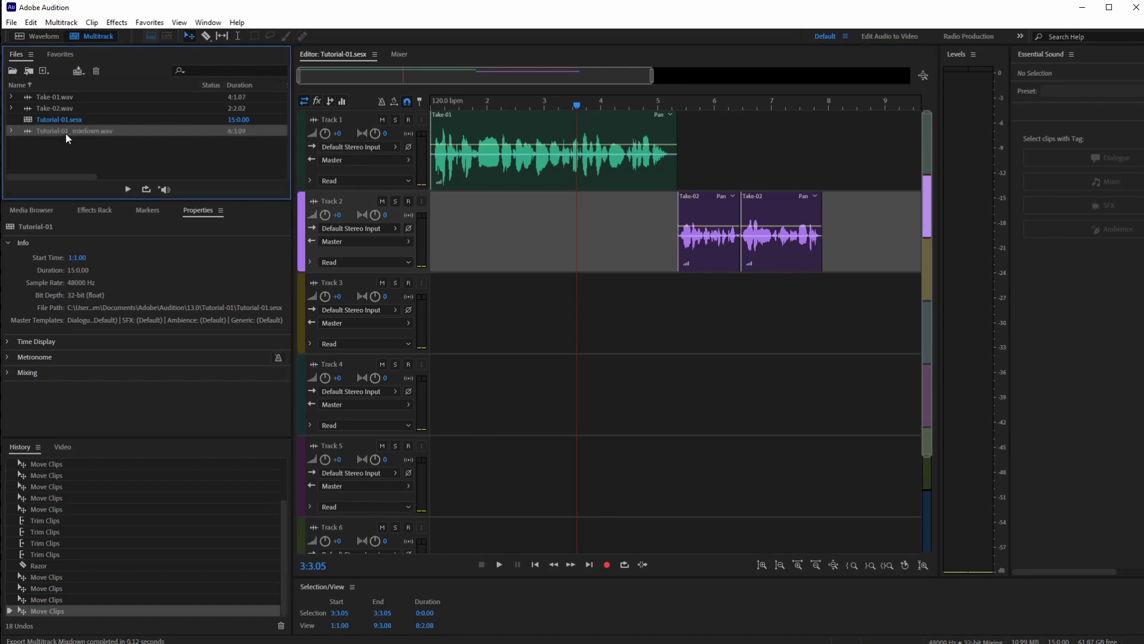
click(38, 38)
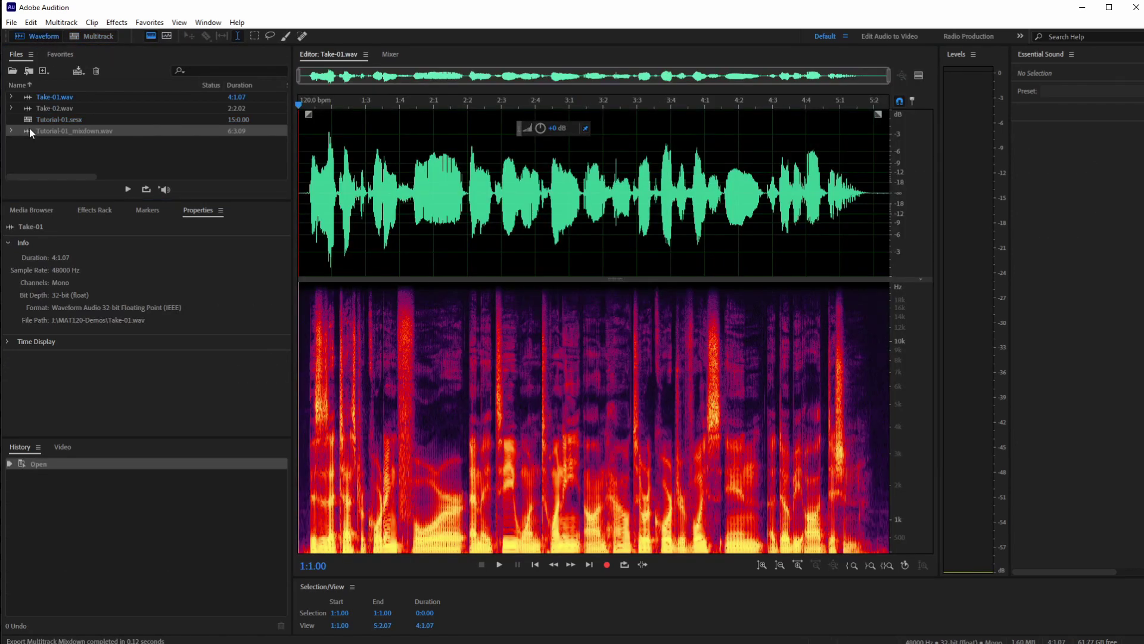
click(30, 130)
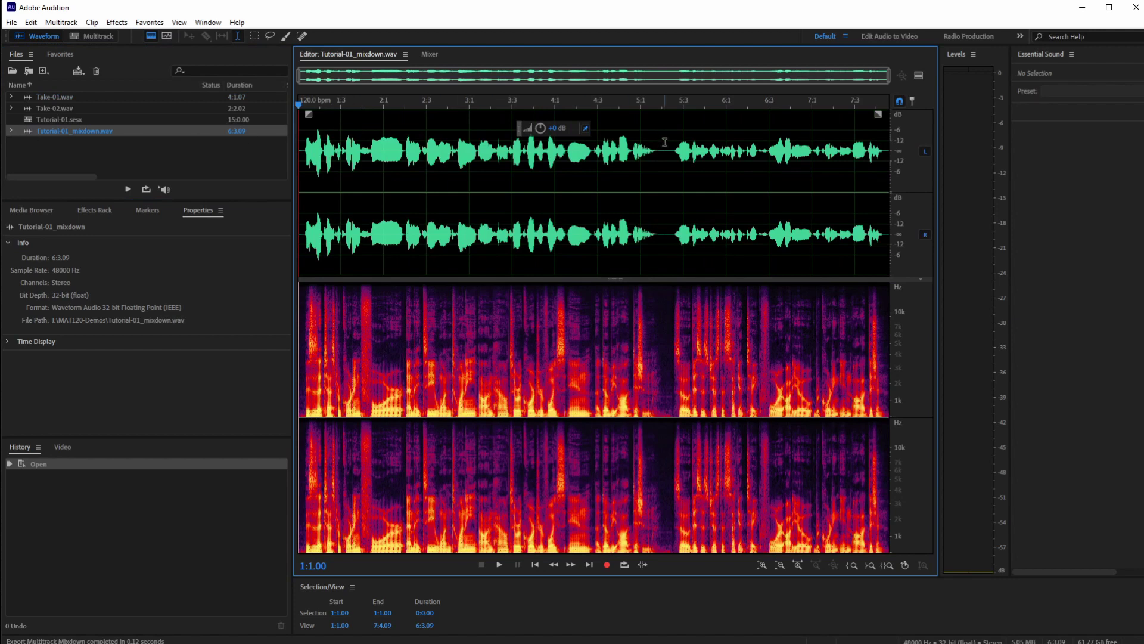
Play the mixdown from about 4:2 across the pause between the takes, stop it, and select the whole waveform
click(590, 192)
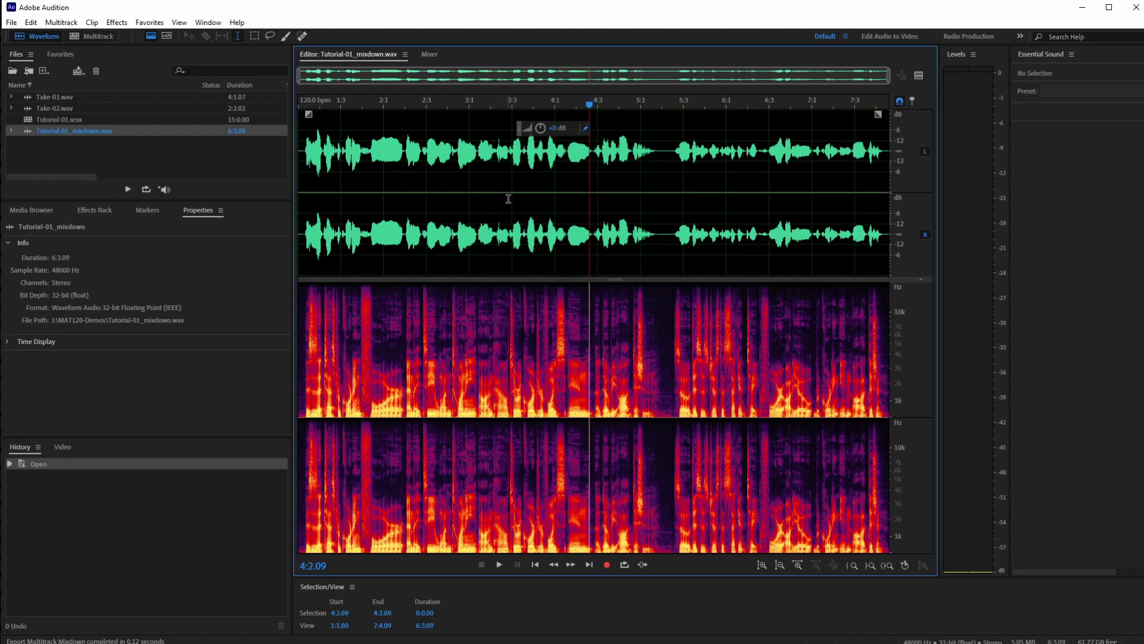
key(space)
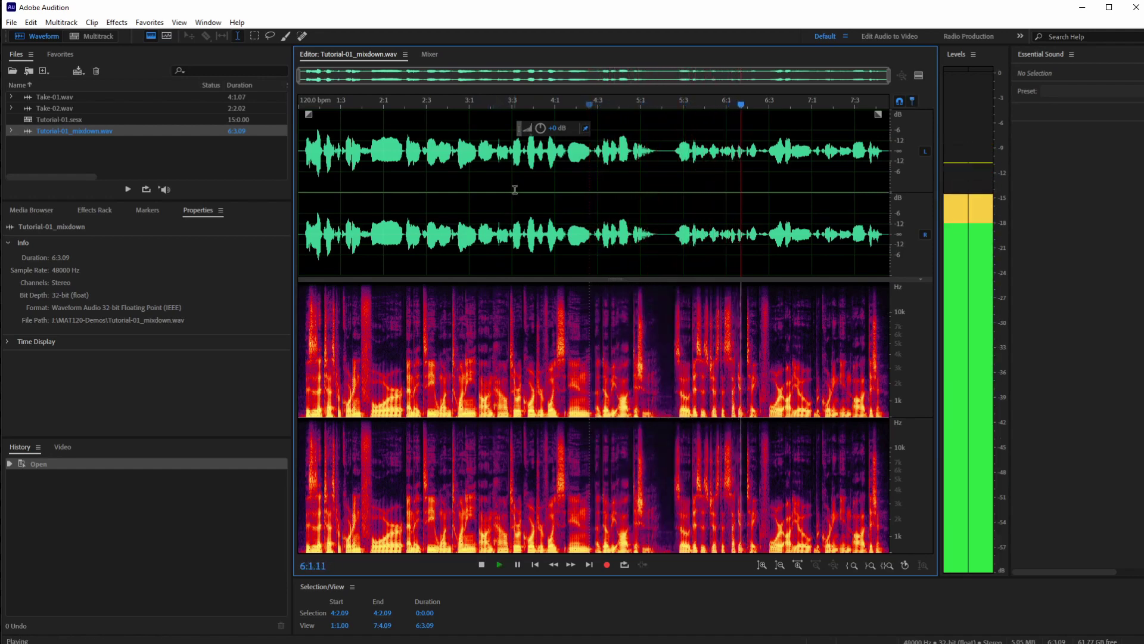
key(space)
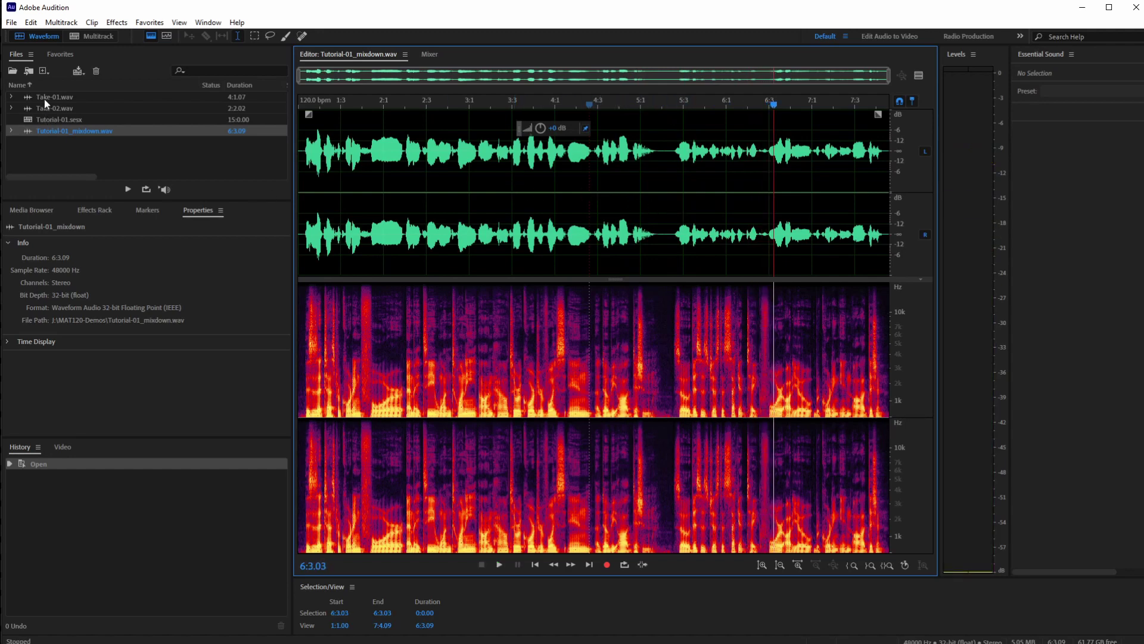
drag(590, 189, 780, 190)
double_click(483, 187)
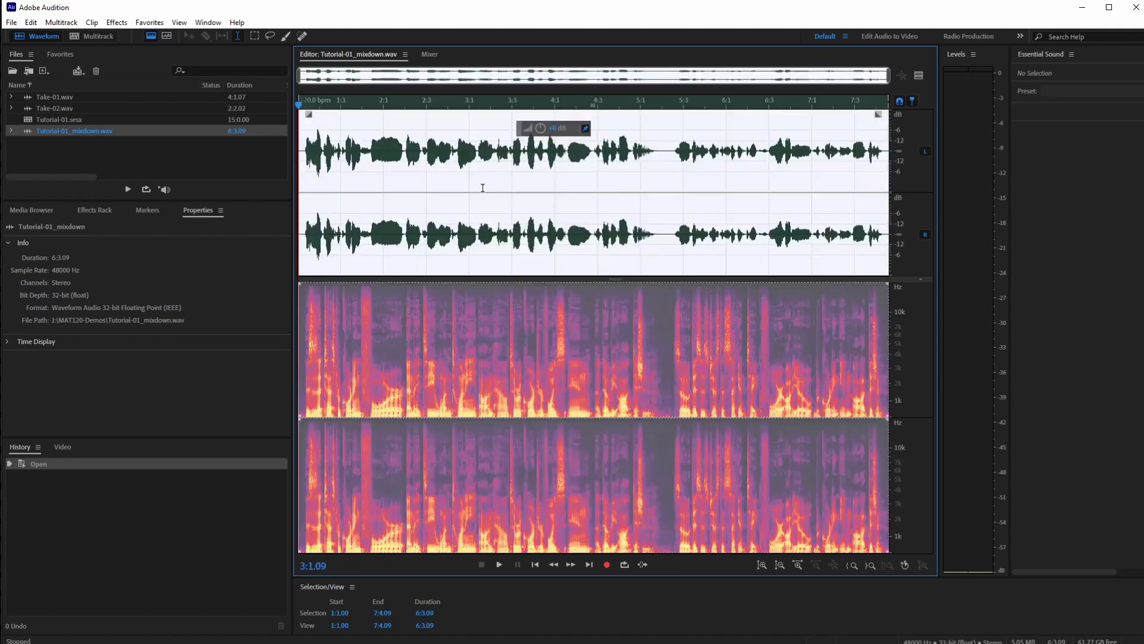
Compare the separate clips in the Multitrack view with the mixdown, and return to the Waveform view
click(90, 35)
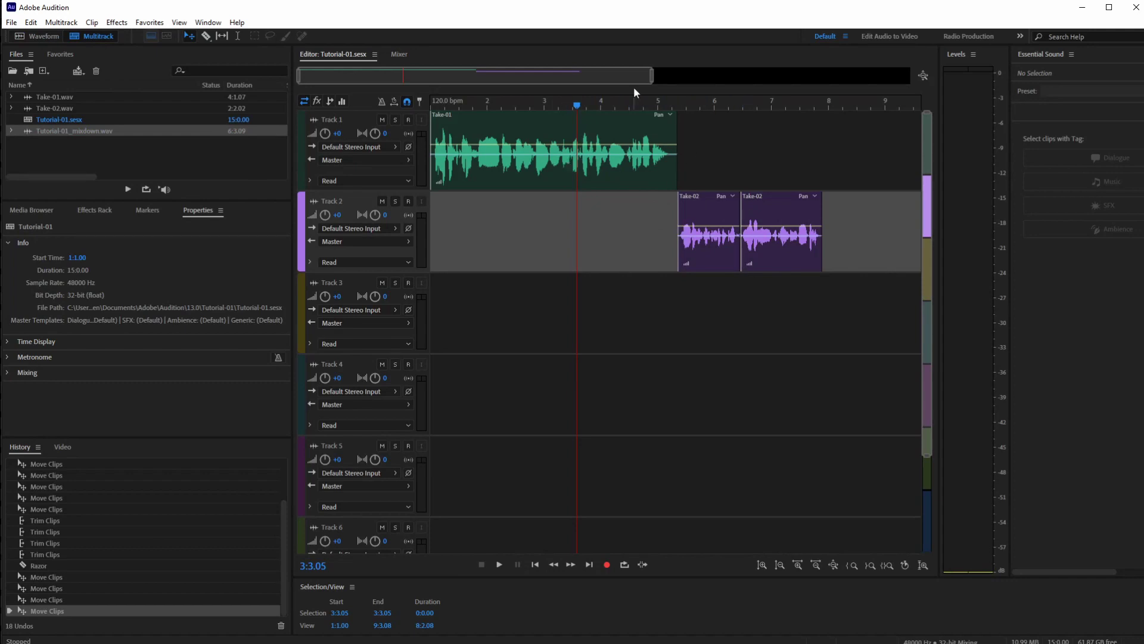
drag(651, 76, 585, 76)
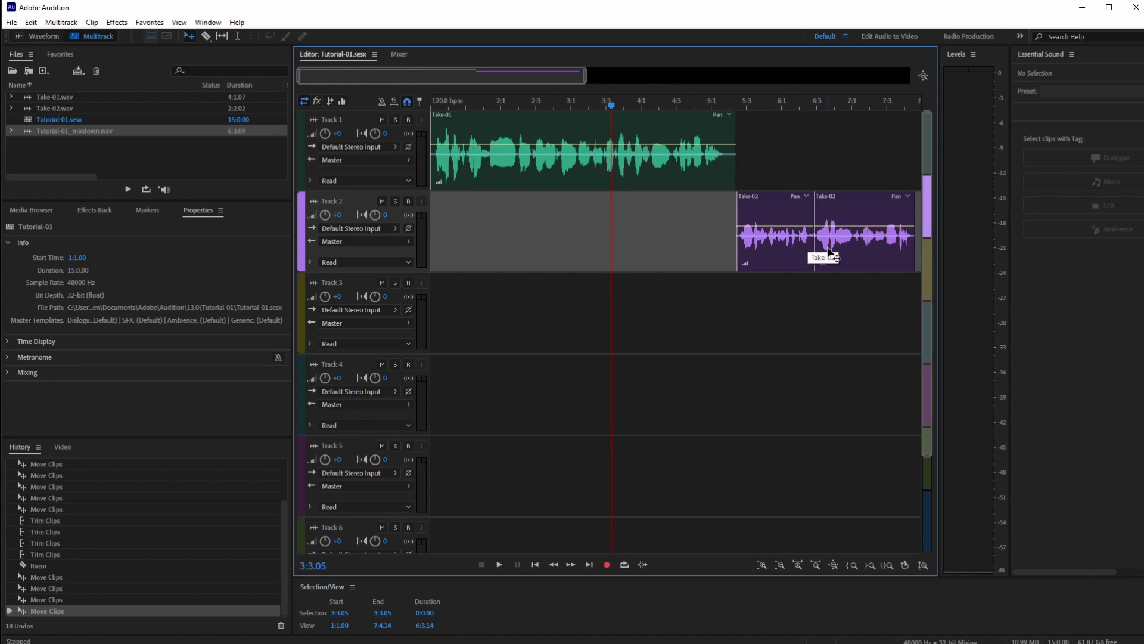
click(56, 36)
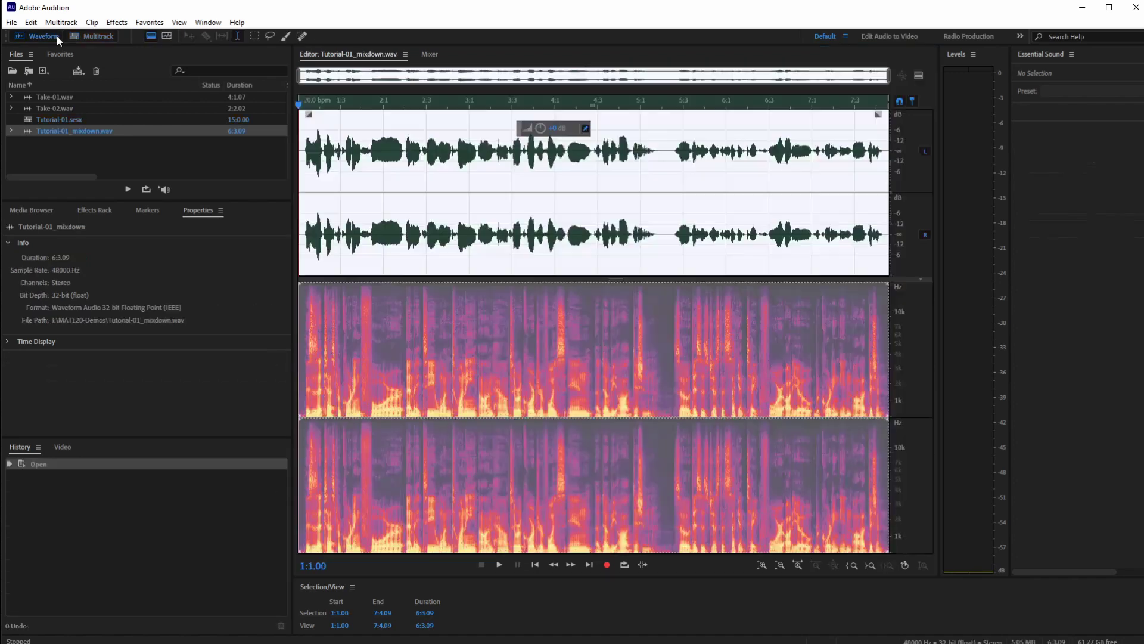
Highlight the mixdown's audio before the pause, then the audio after it, and clear the selection at about 5:2
click(601, 168)
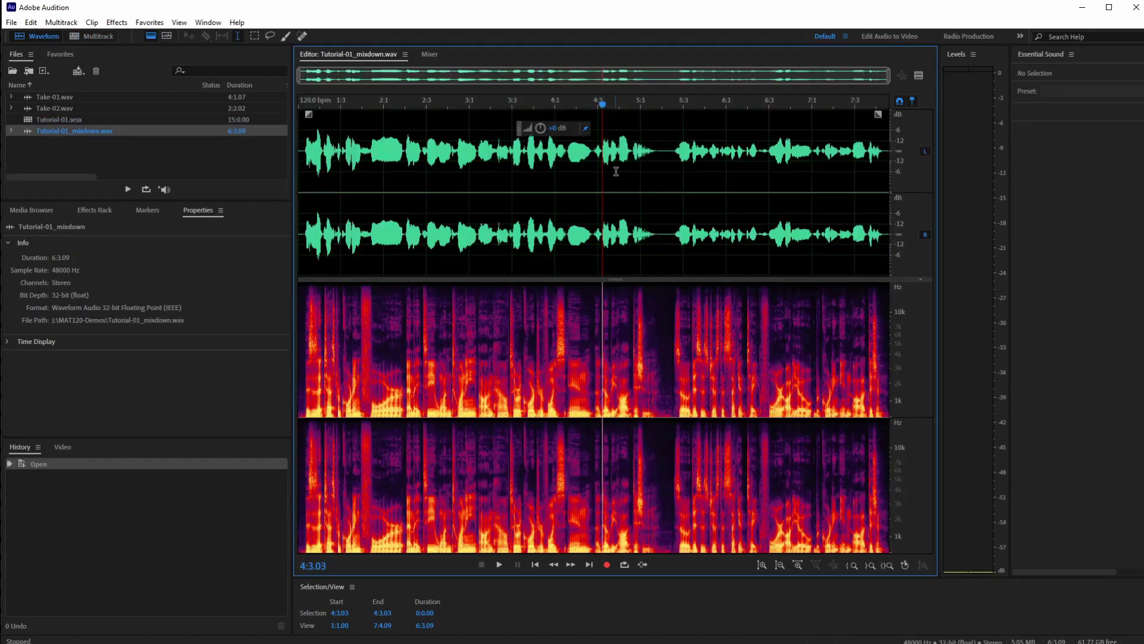
click(665, 191)
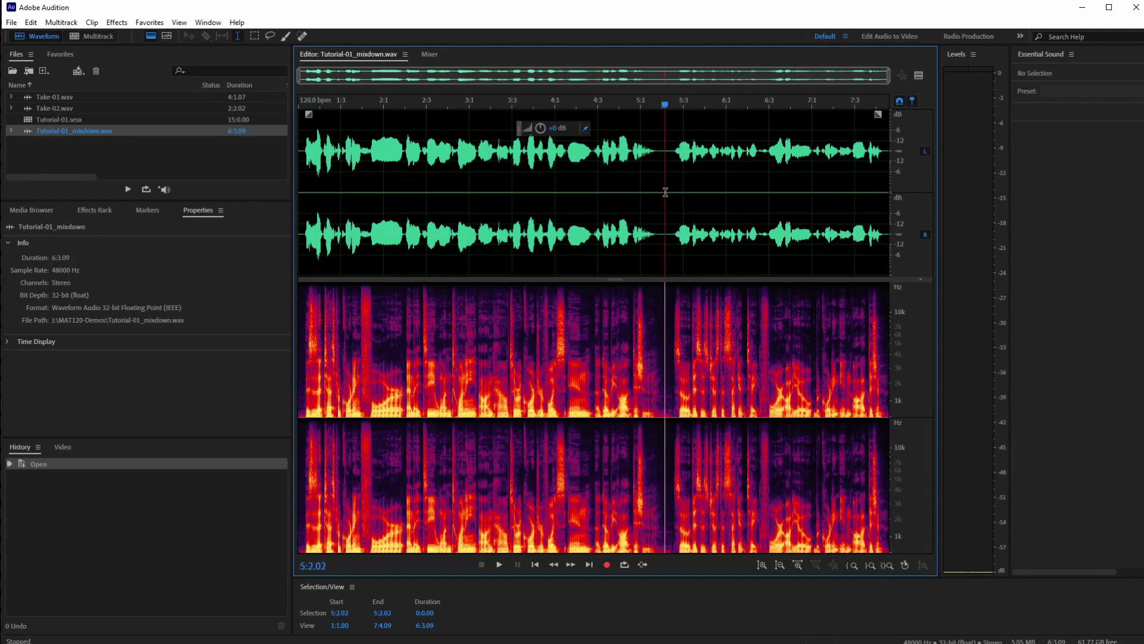
drag(665, 197, 127, 179)
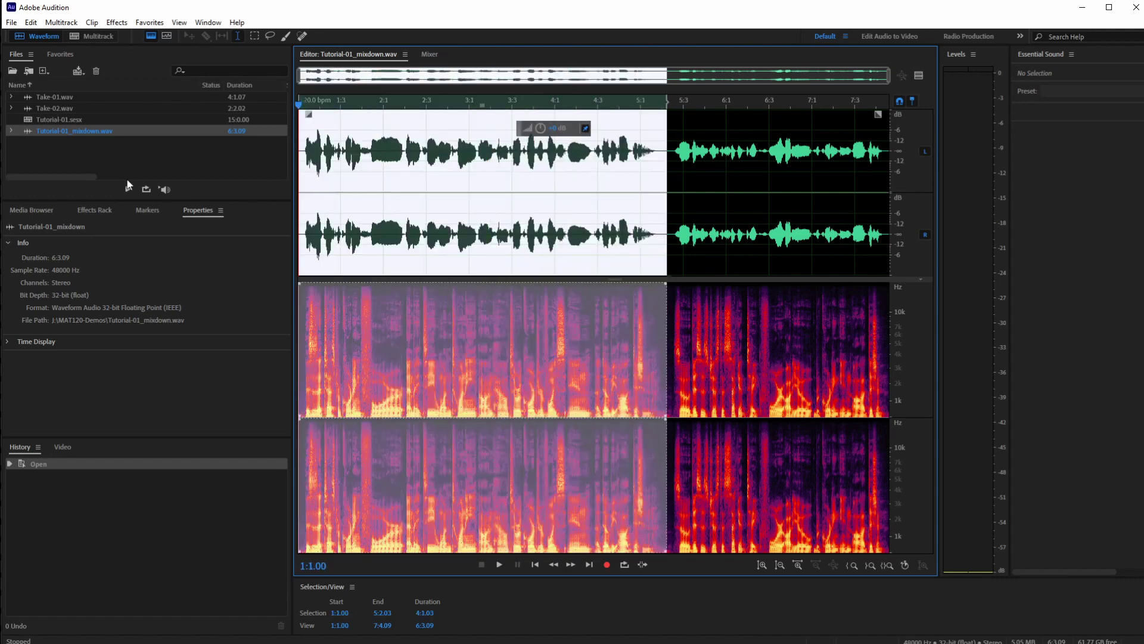
drag(674, 192, 994, 210)
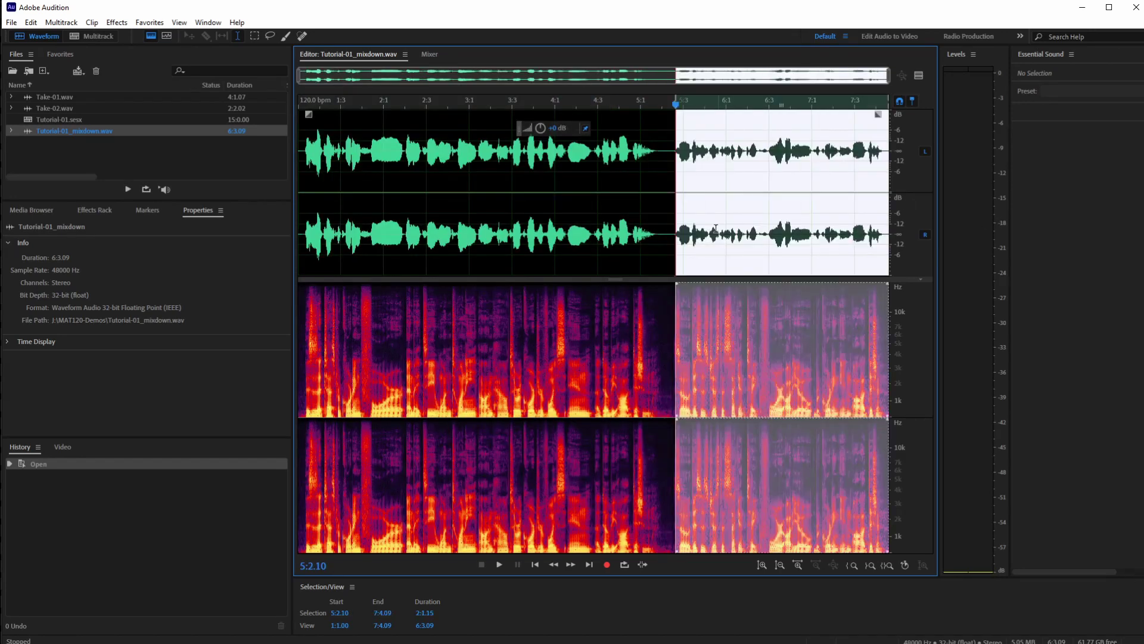
click(677, 195)
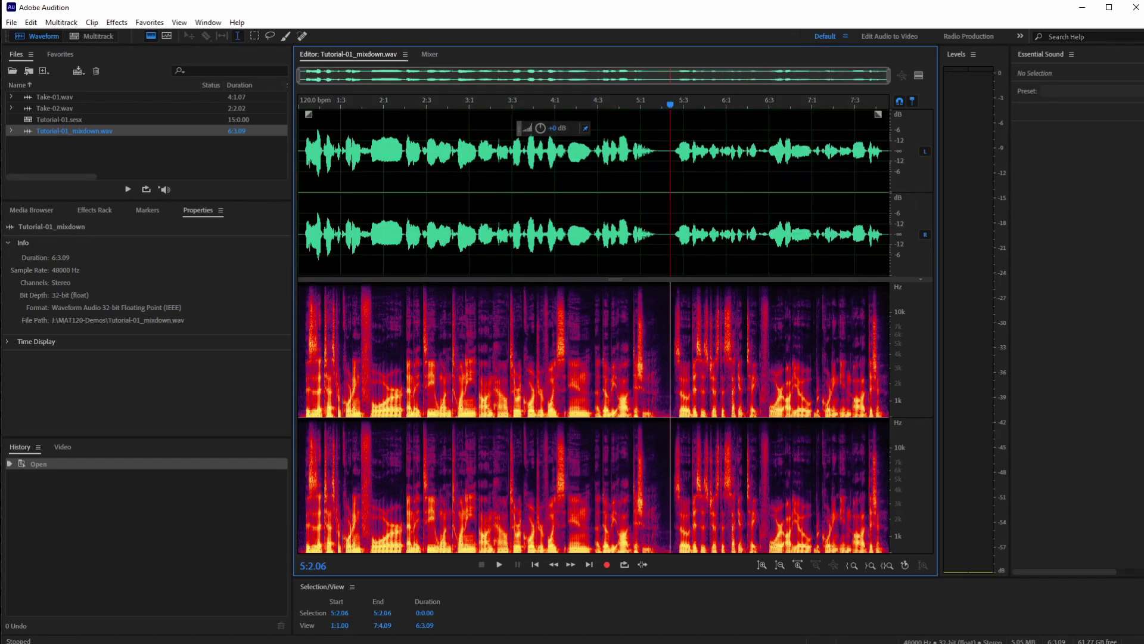
Switch to File Explorer, widen the Name column, locate Tutorial-01_mixdown.wav in the MAT120-Demos folder, and return to Adobe Audition
key(alt+Tab)
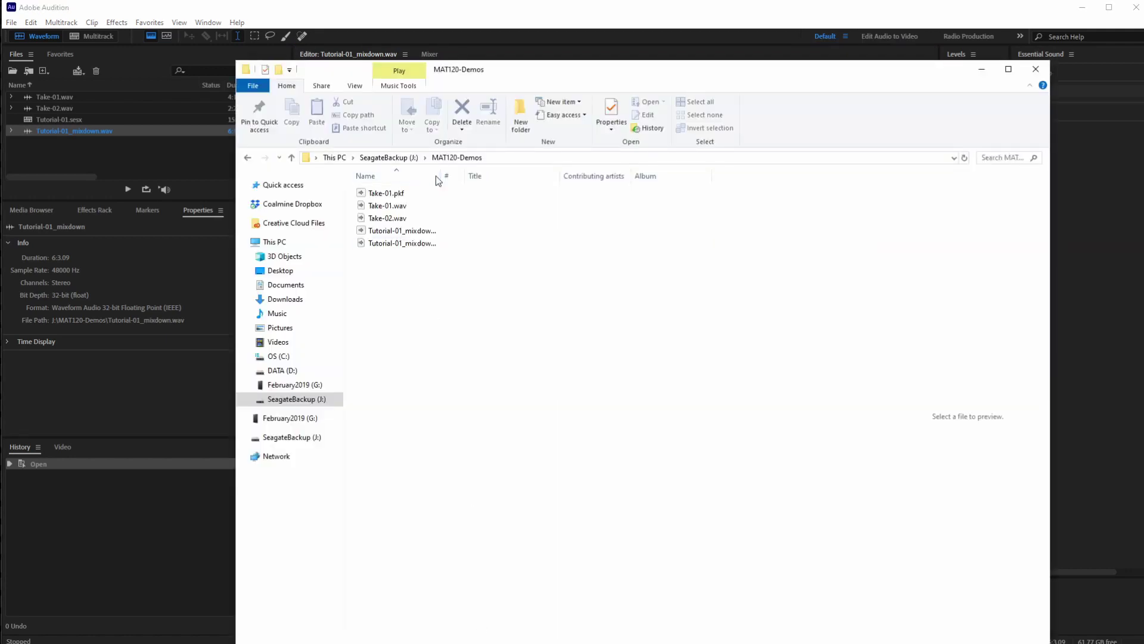
drag(440, 176, 518, 176)
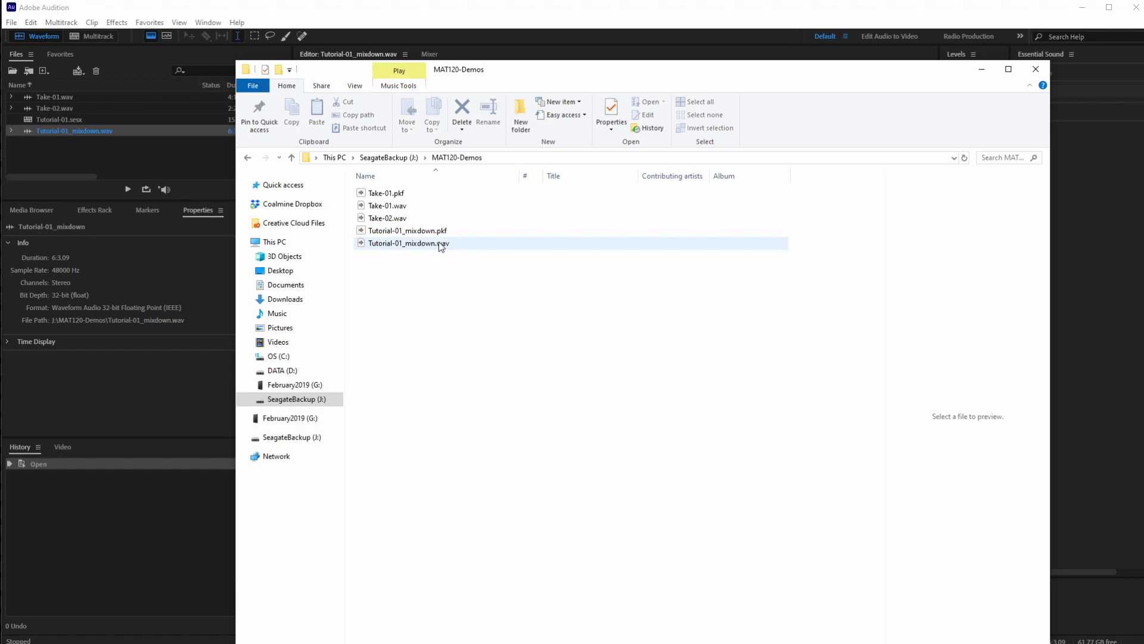
click(406, 245)
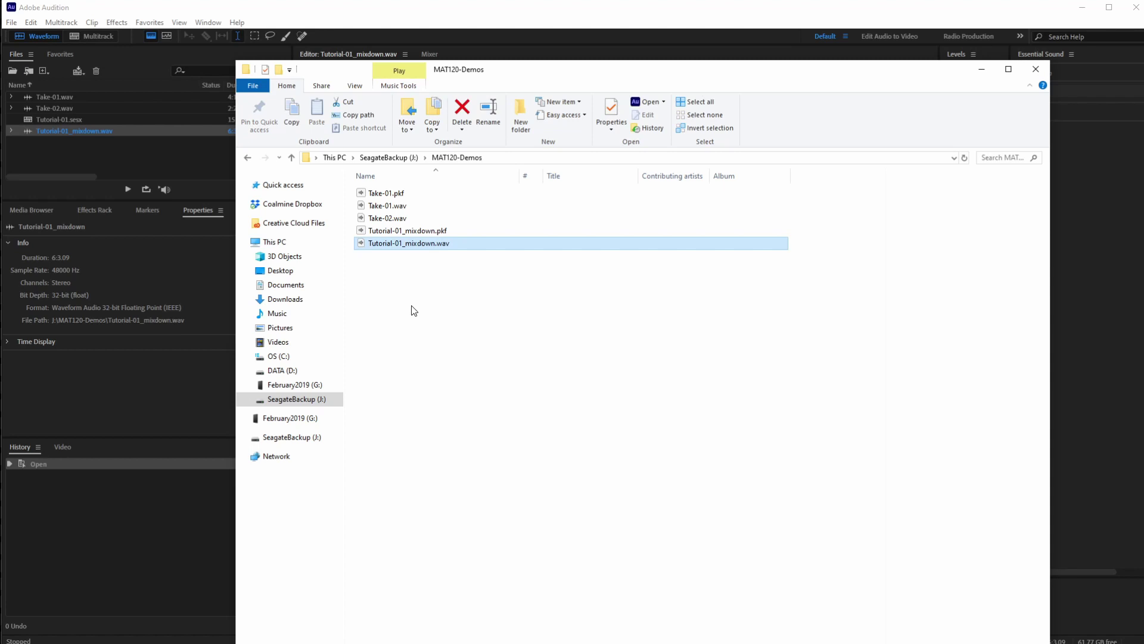
click(493, 27)
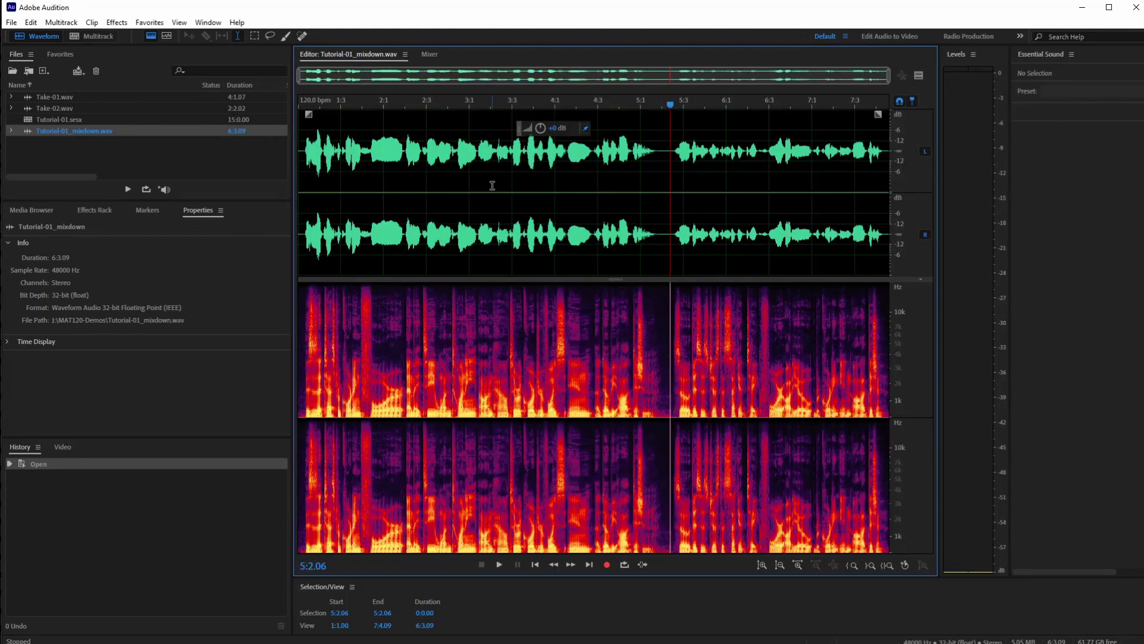